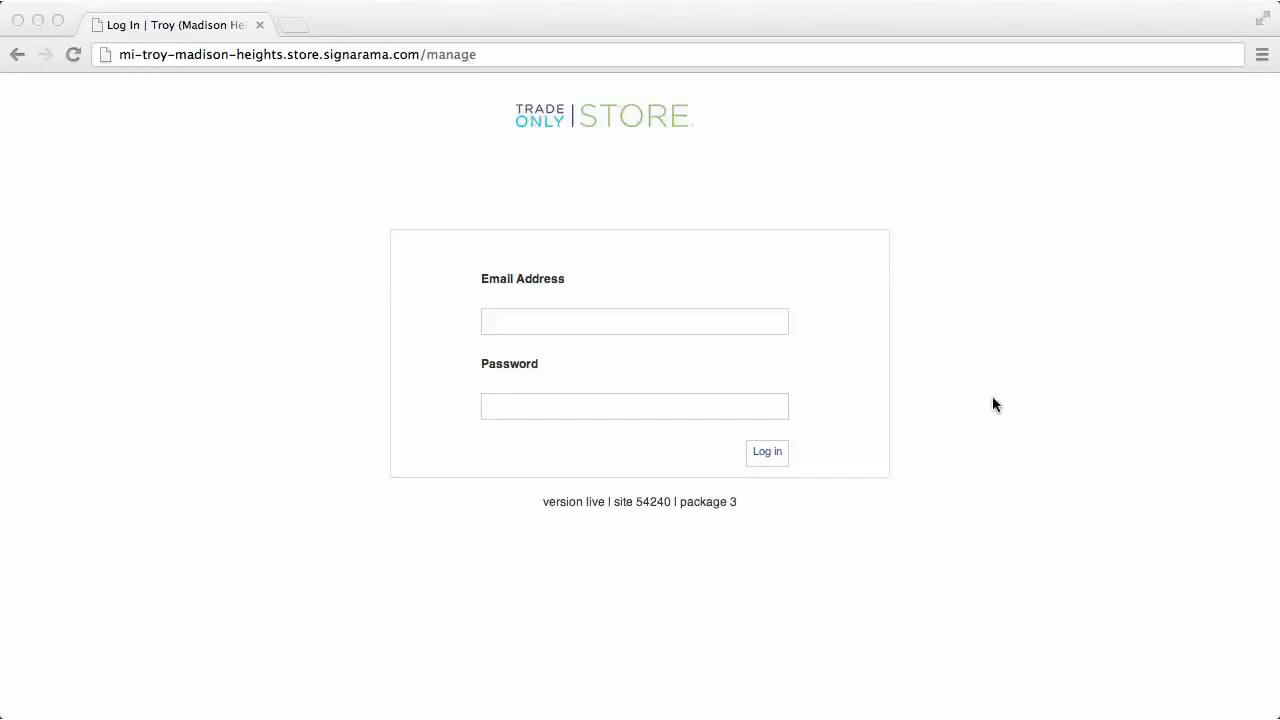
Log in to the store management site with the manager's email address and account password.
click(706, 320)
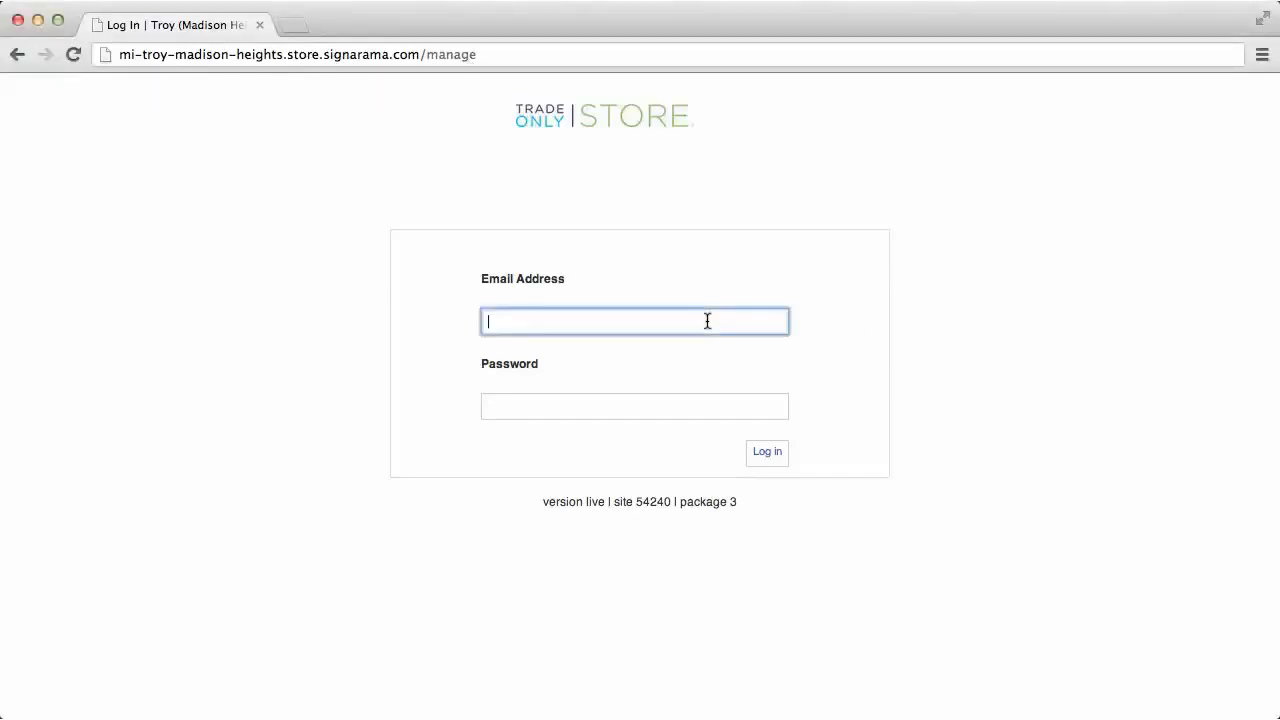
text(bob)
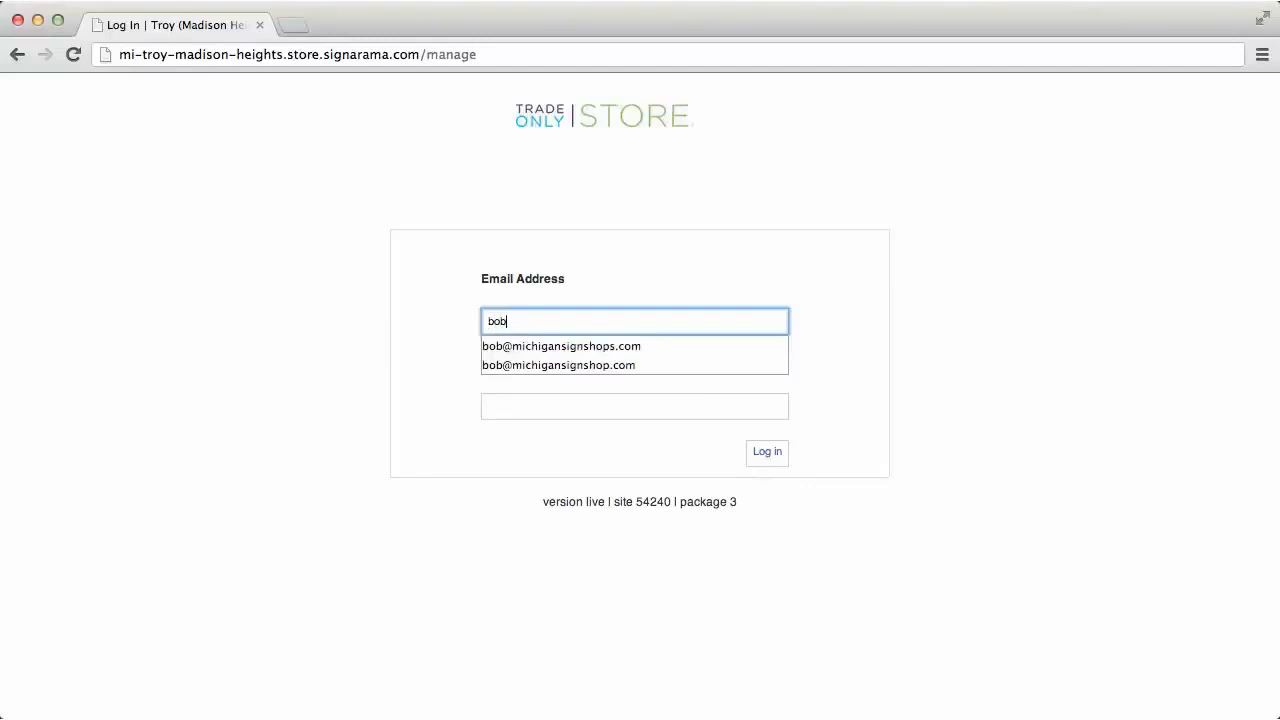
click(637, 346)
click(606, 406)
text(•••)
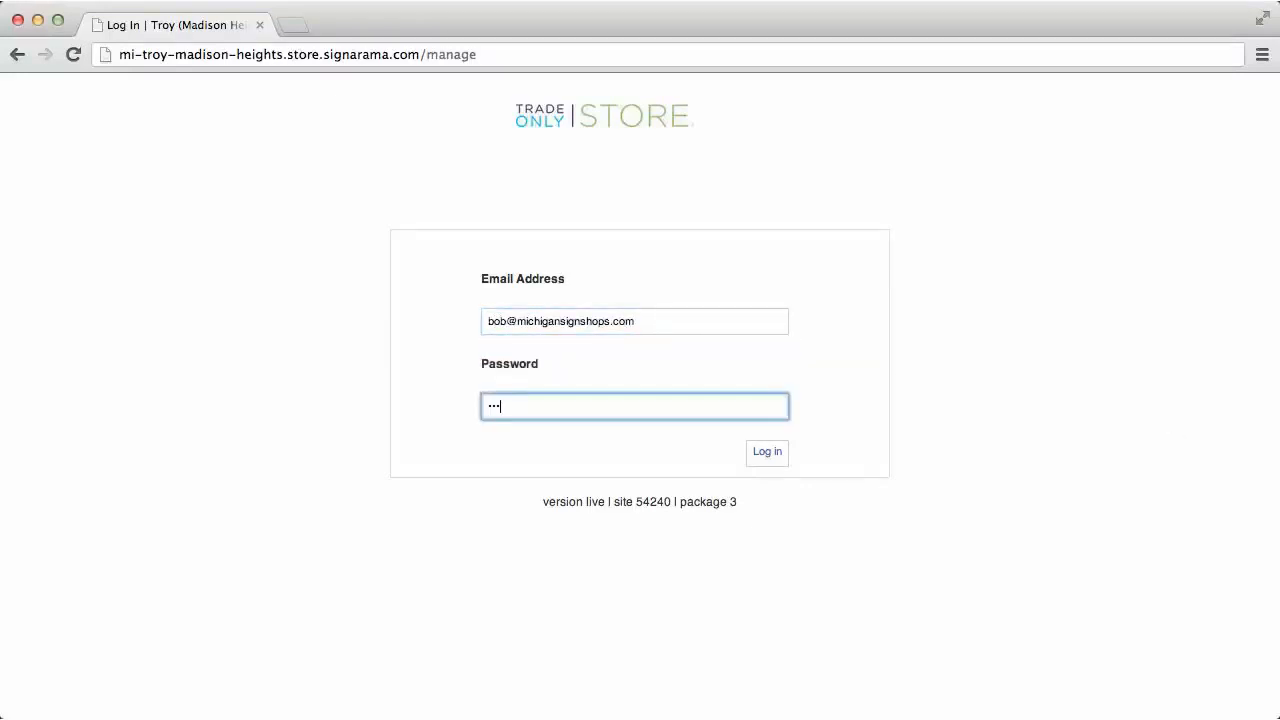
text(••••)
key(Return)
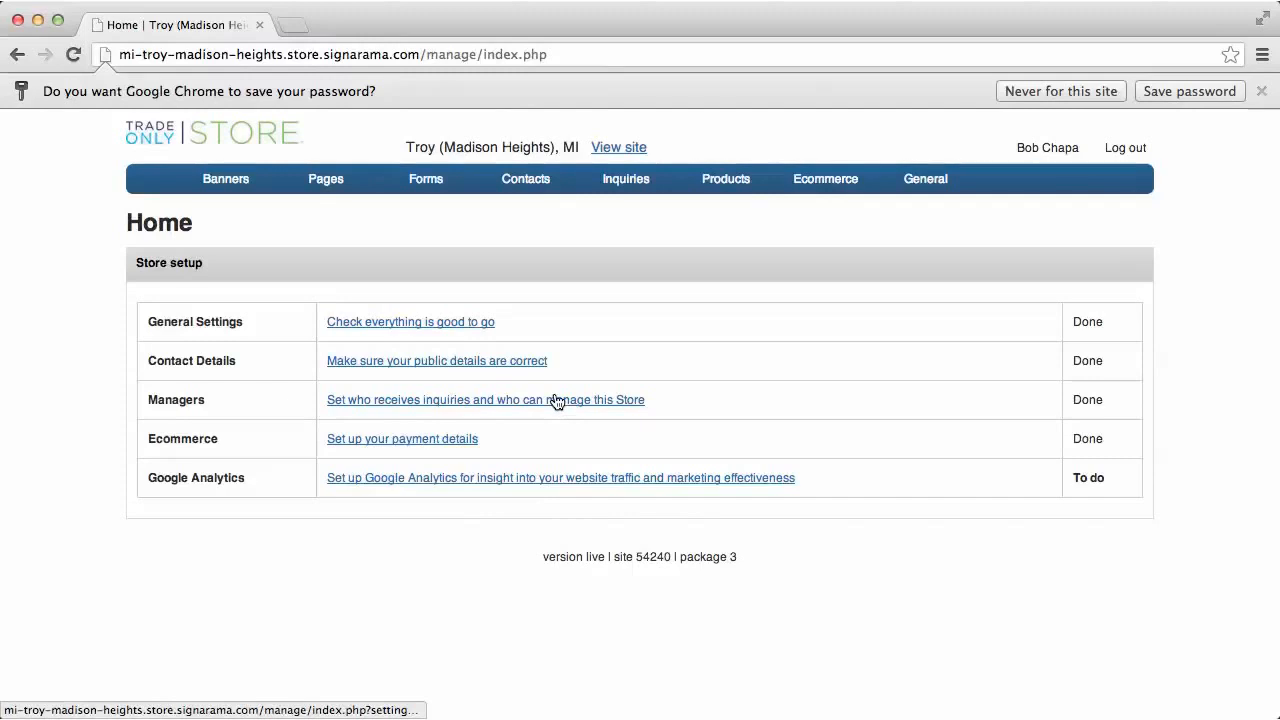
Open the store's General Settings and review the website attributes, products and pricing, and virtual catalog sections.
click(475, 330)
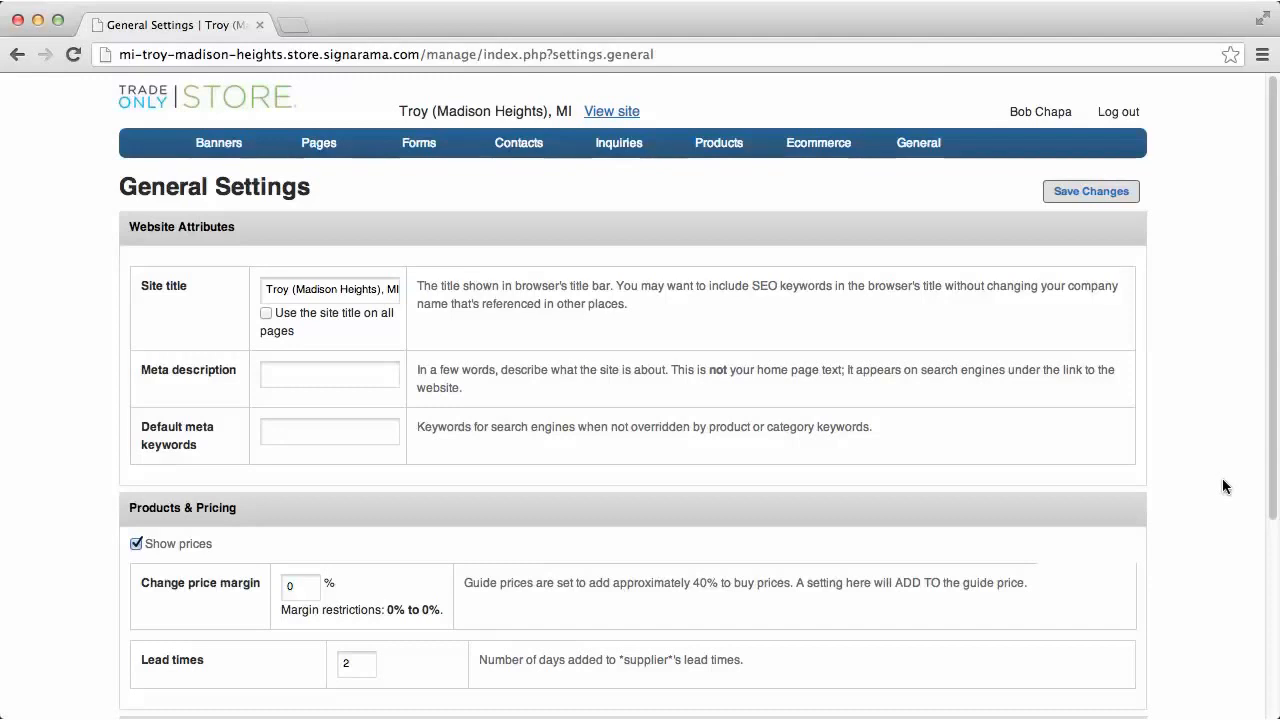
scroll(1224, 486, down, 3)
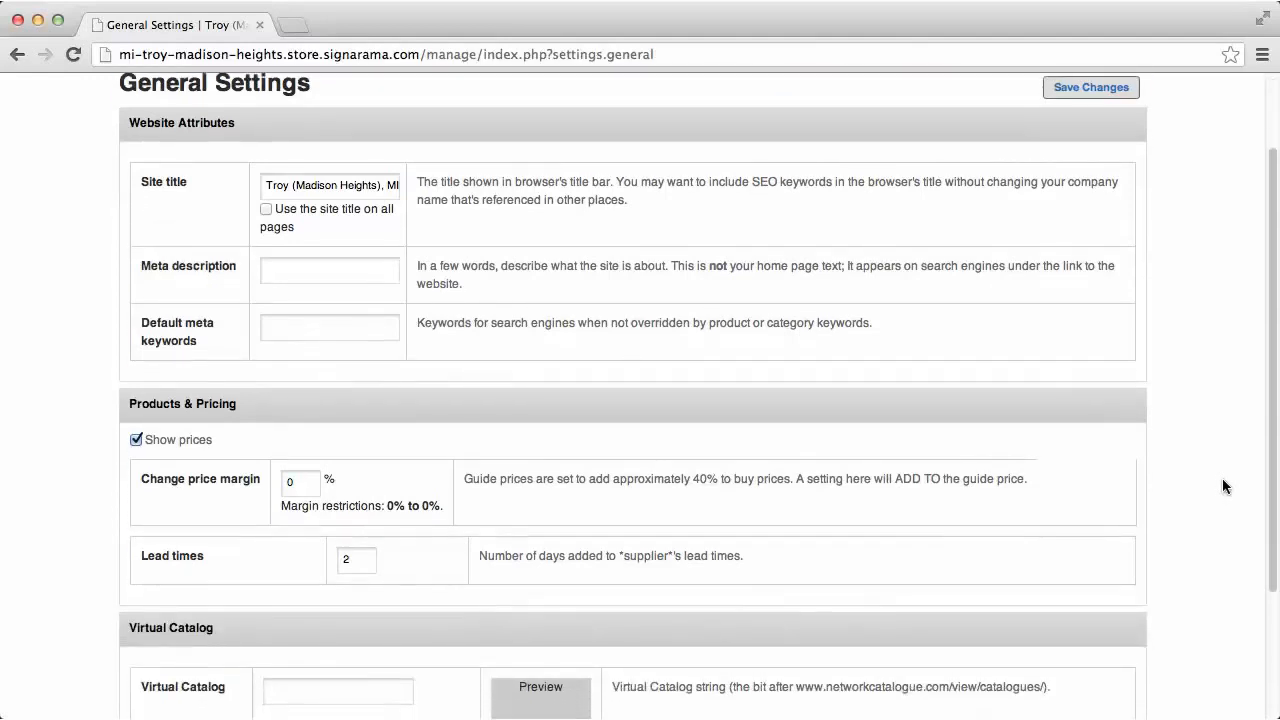
scroll(1150, 500, down, 1)
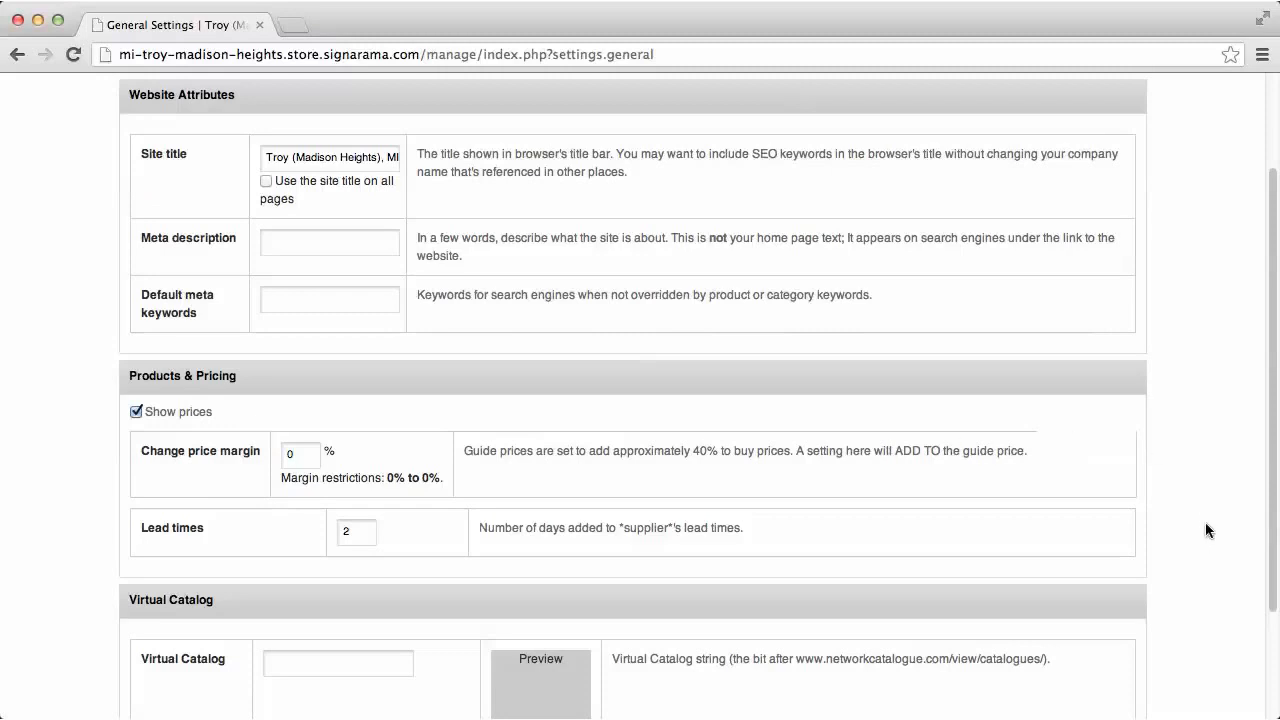
scroll(1205, 530, down, 1)
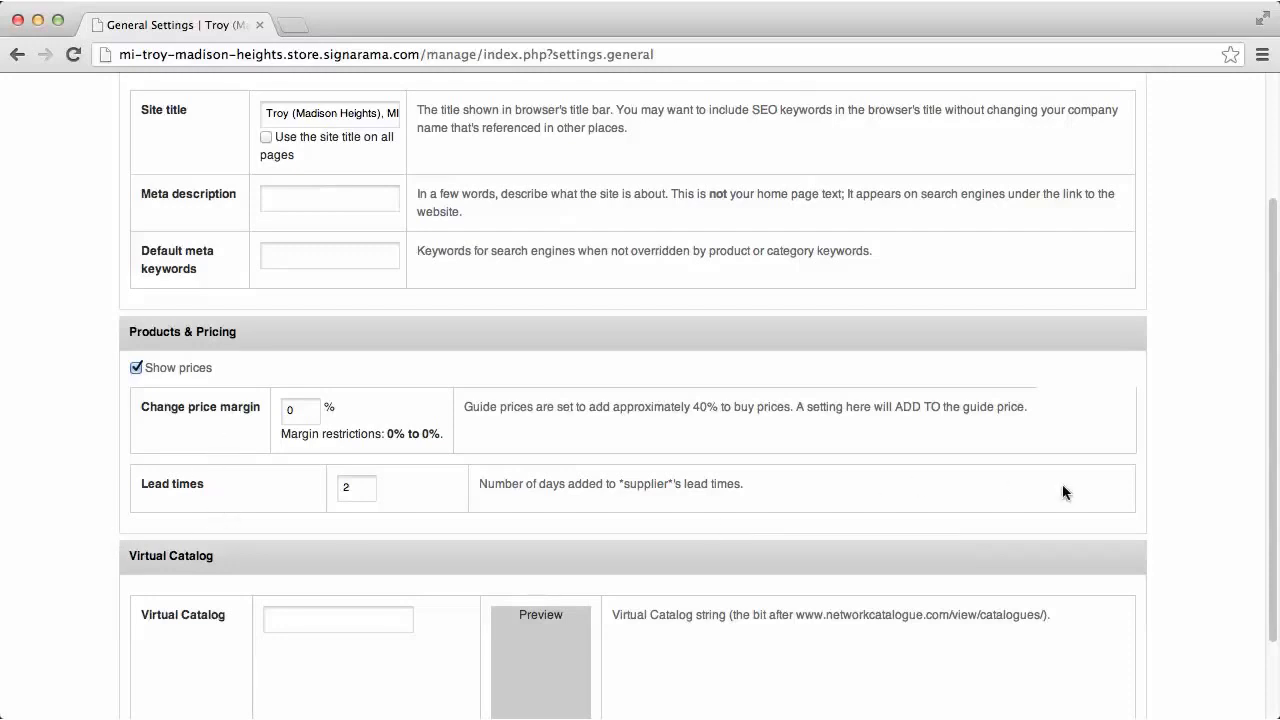
scroll(1205, 537, up, 3)
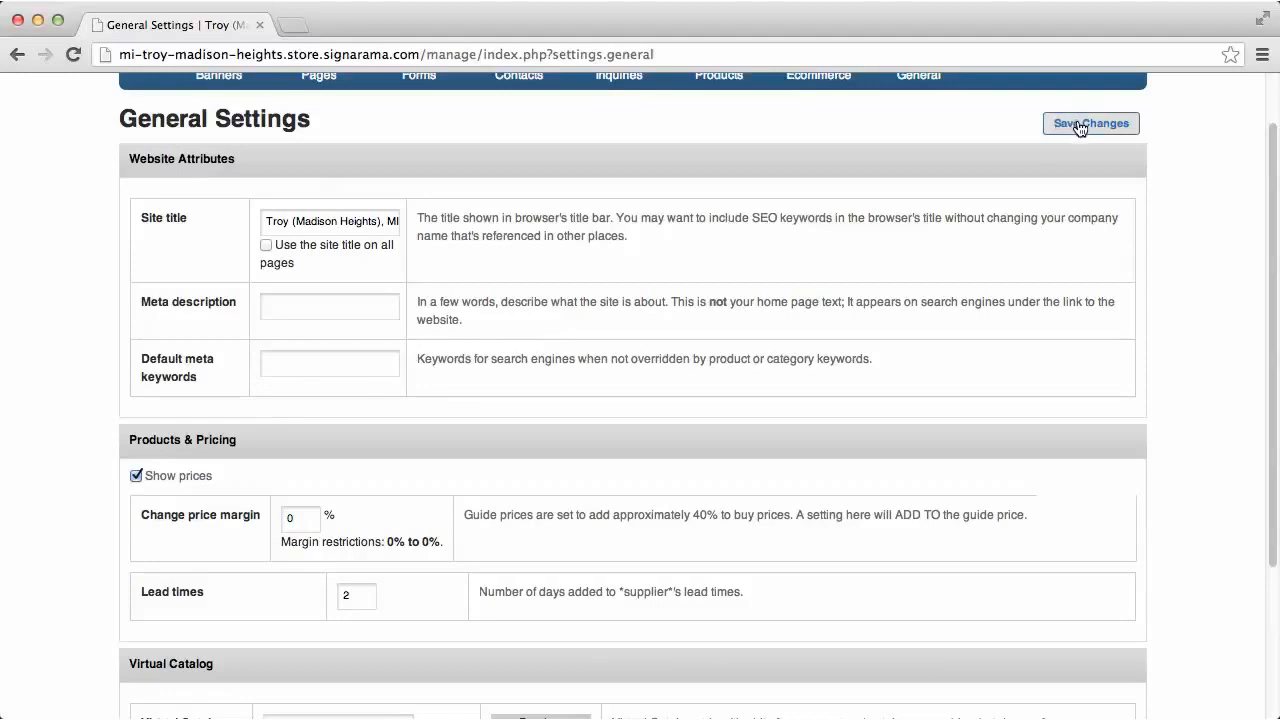
scroll(1201, 259, up, 1)
scroll(1199, 258, up, 3)
Return to the store setup overview and open the public contact details for review.
click(153, 153)
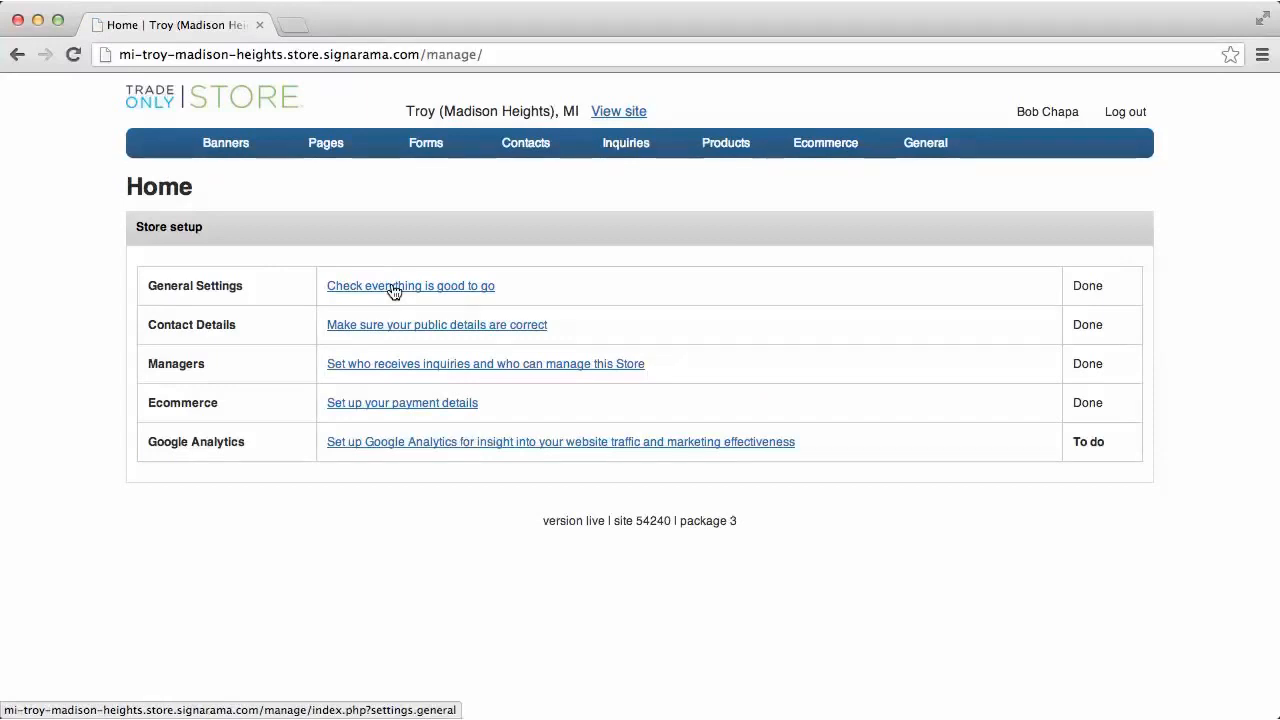
mouse_move(909, 154)
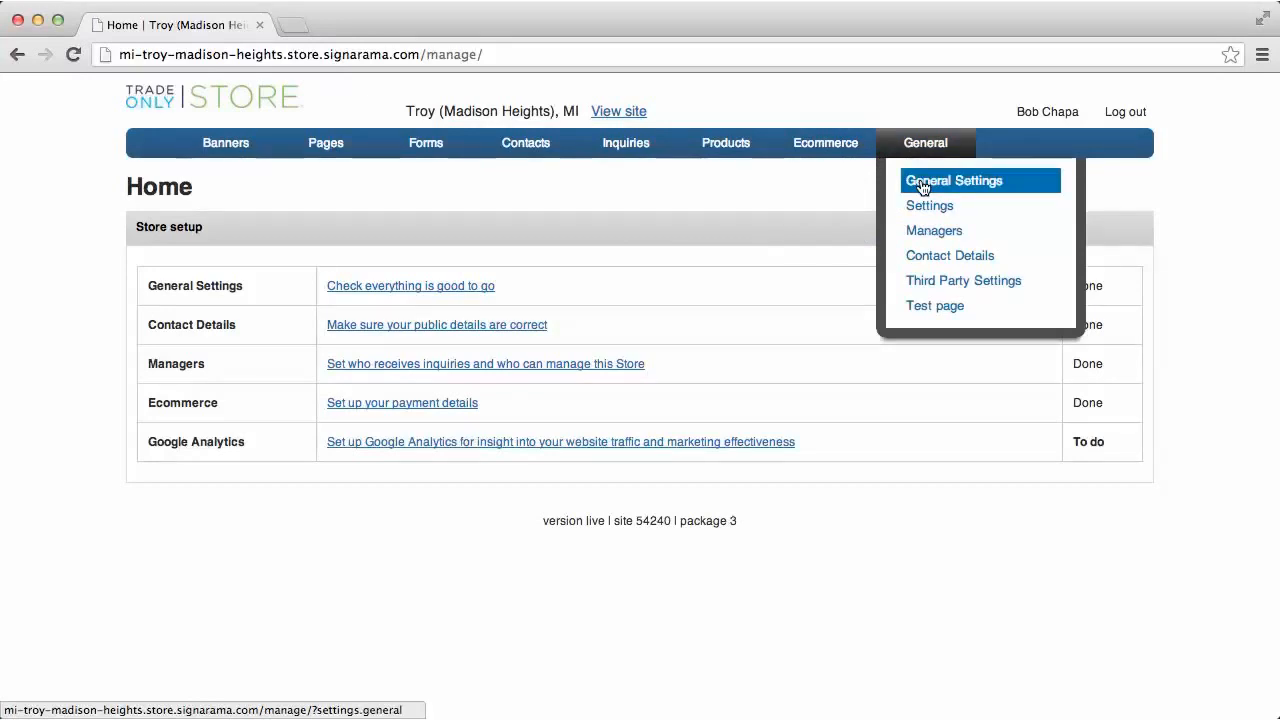
click(353, 326)
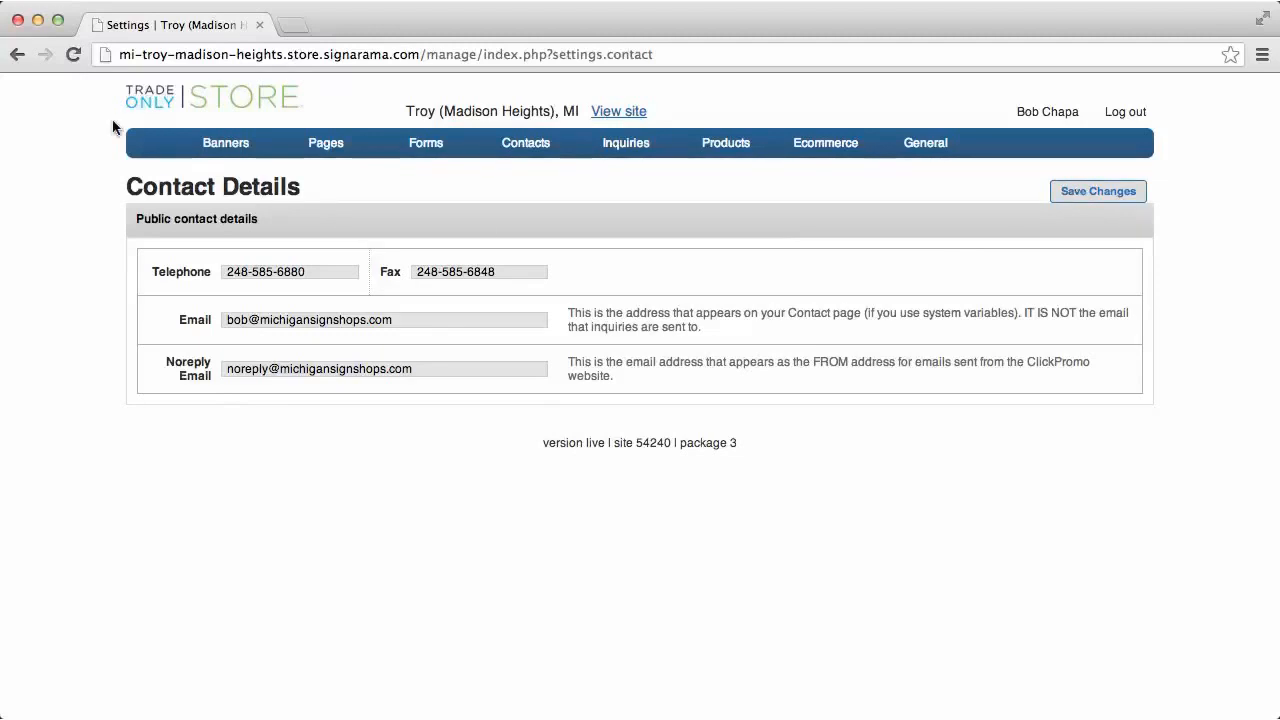
Review which managers have manage, inquiries and orders permissions, starting from and returning to the store setup overview.
click(148, 146)
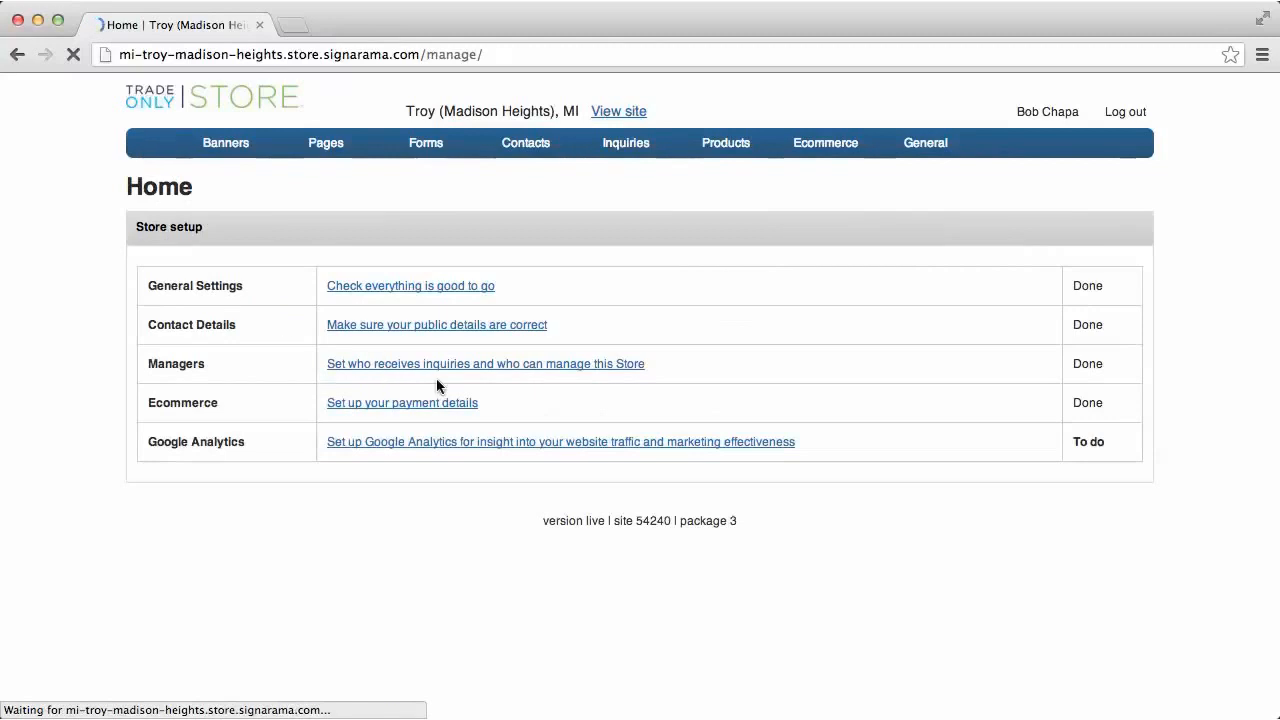
click(385, 364)
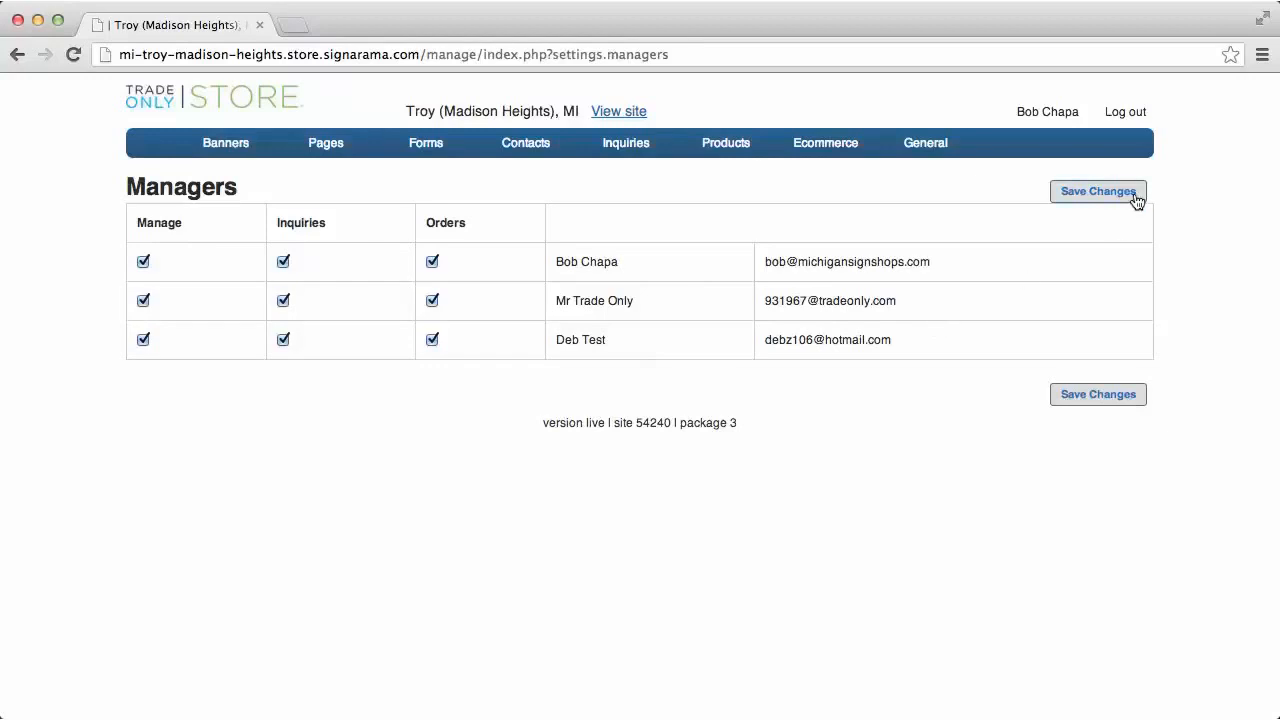
click(143, 158)
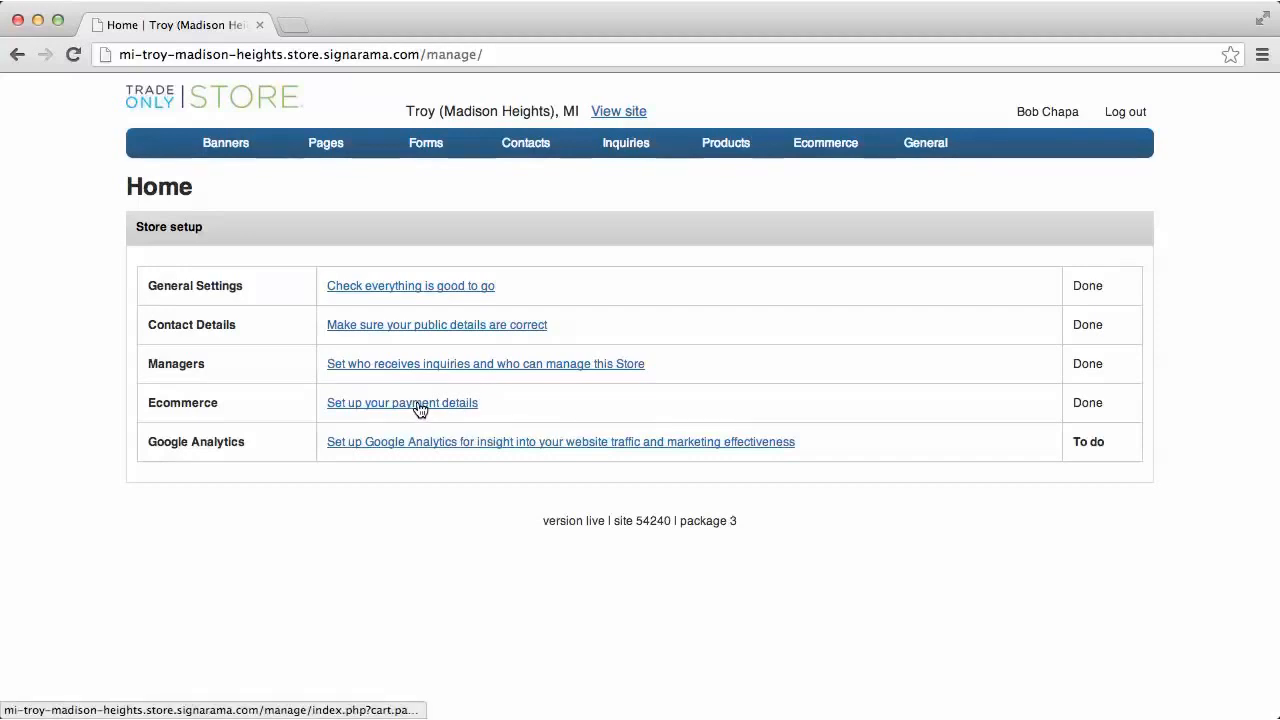
In the store's payment settings, enable the Credit Card payment method and choose Authorize.net as the credit card provider.
mouse_move(797, 150)
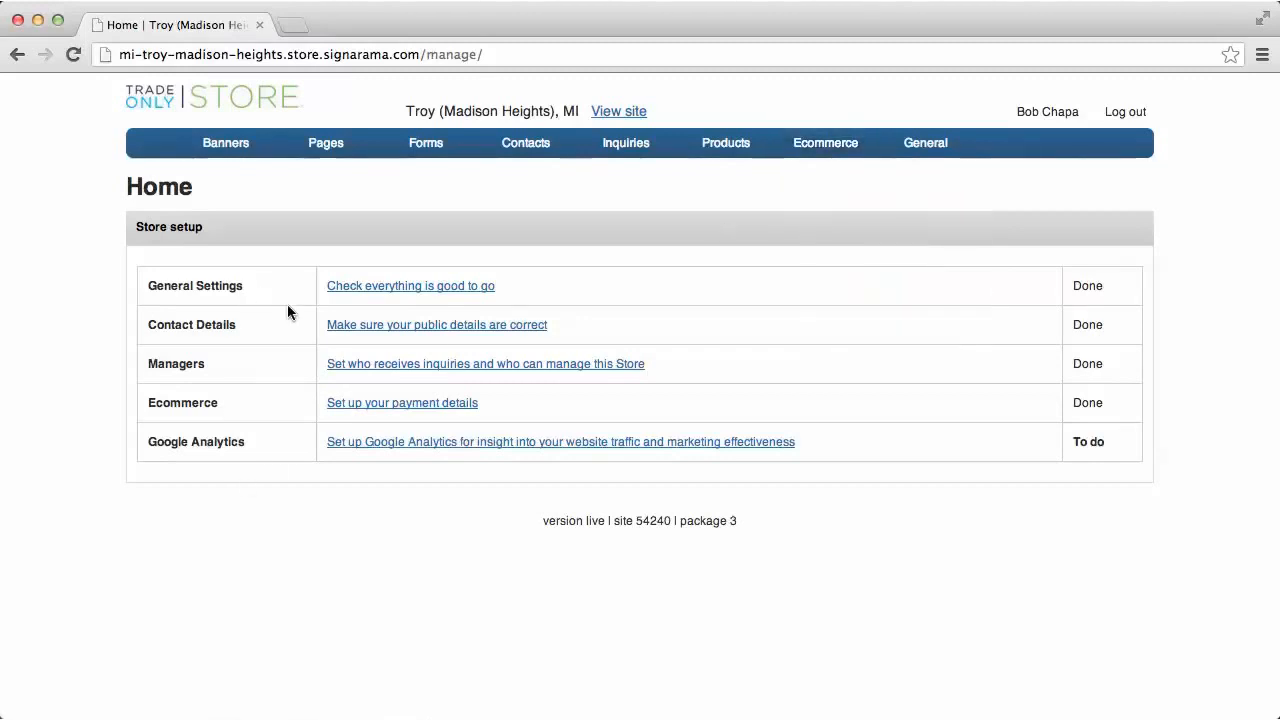
click(427, 405)
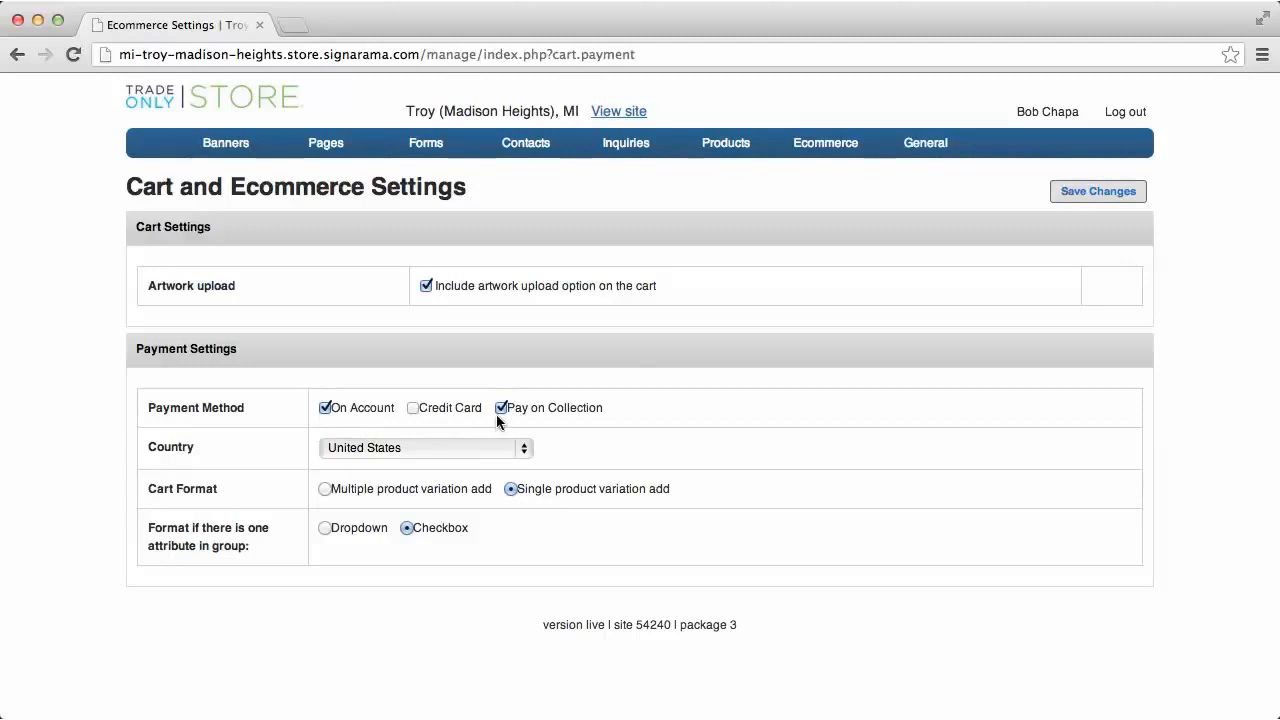
click(412, 408)
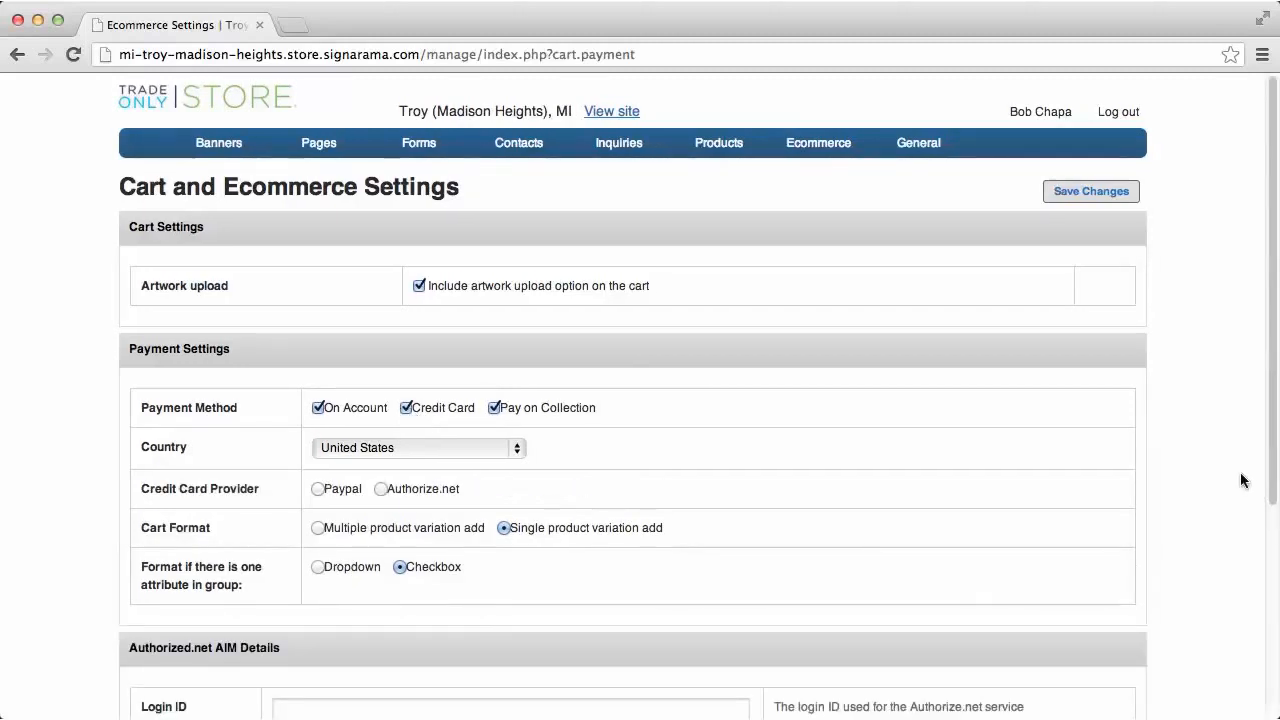
scroll(1204, 494, down, 1)
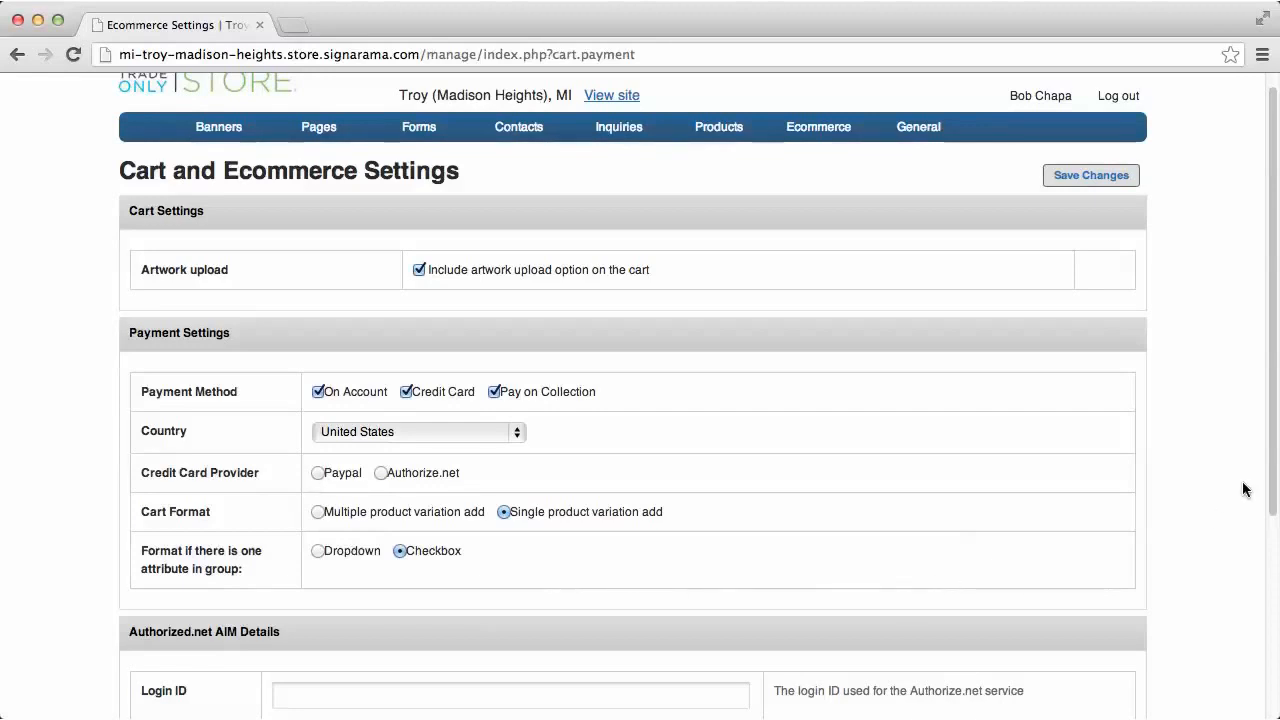
scroll(1221, 511, down, 2)
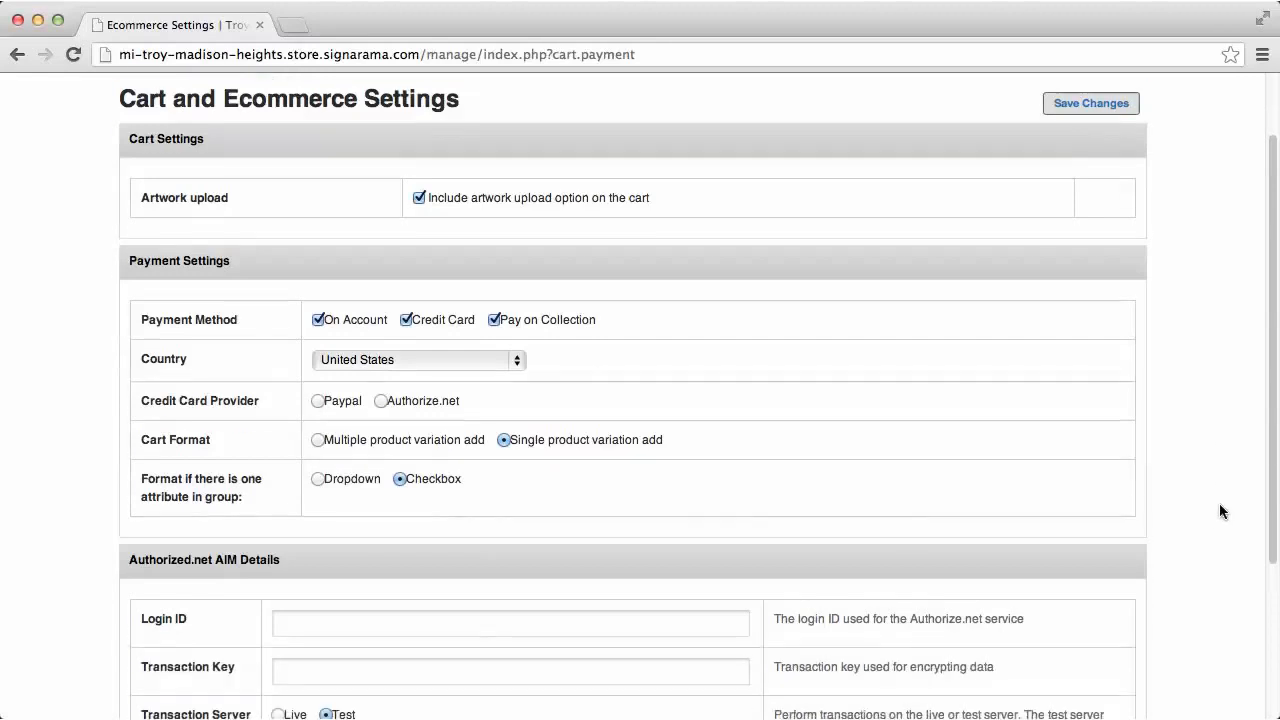
click(381, 401)
Examine the Authorize.net AIM details, including the login ID, transaction key, server, mode and method options.
scroll(787, 453, down, 4)
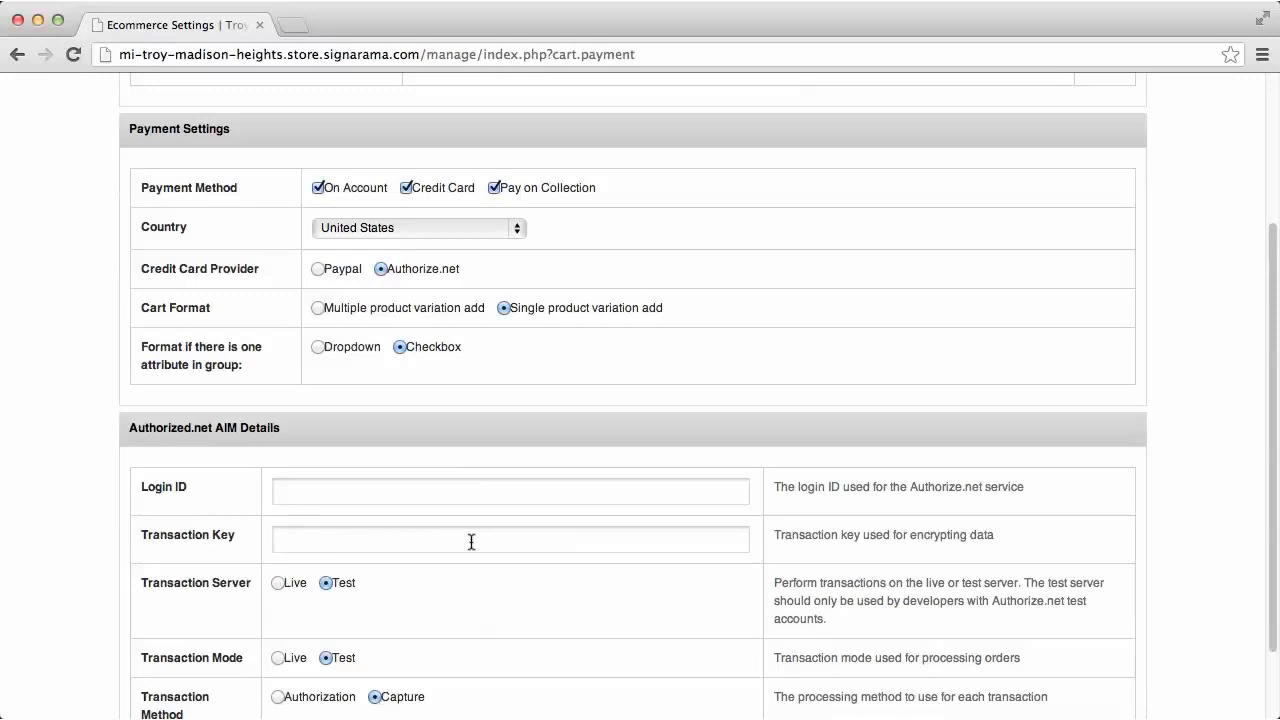
scroll(471, 542, down, 2)
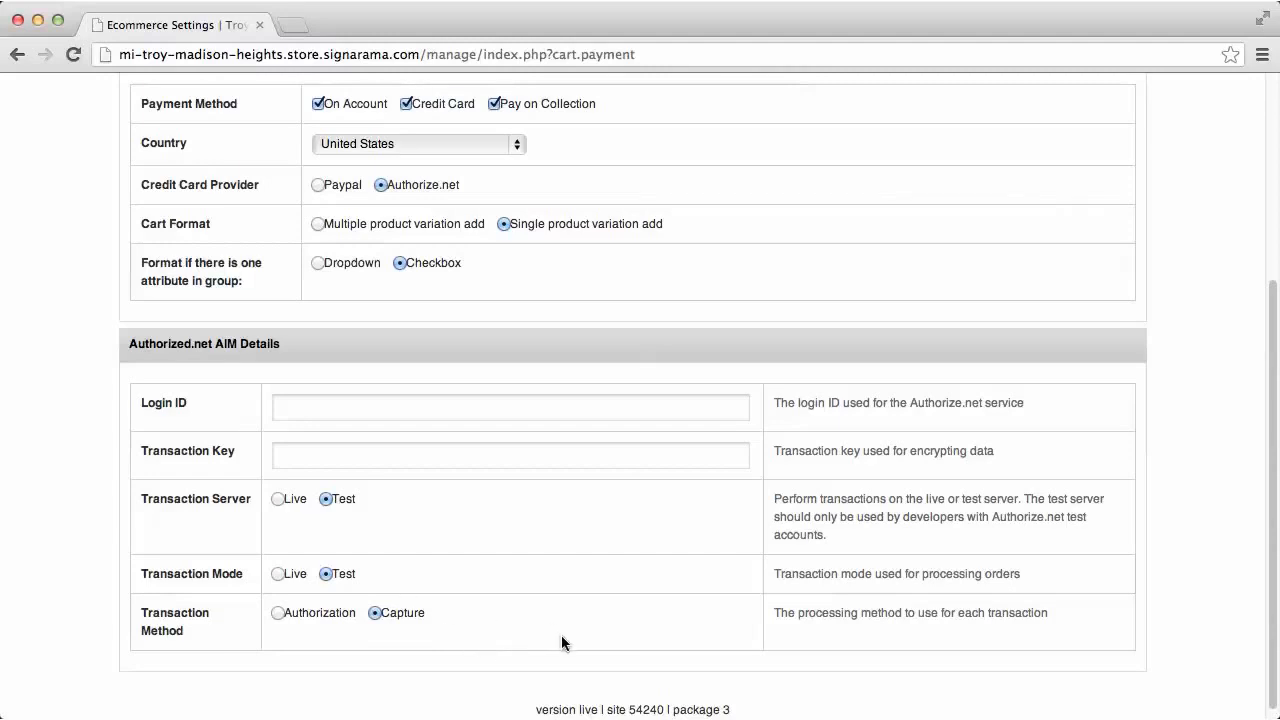
scroll(705, 661, up, 1)
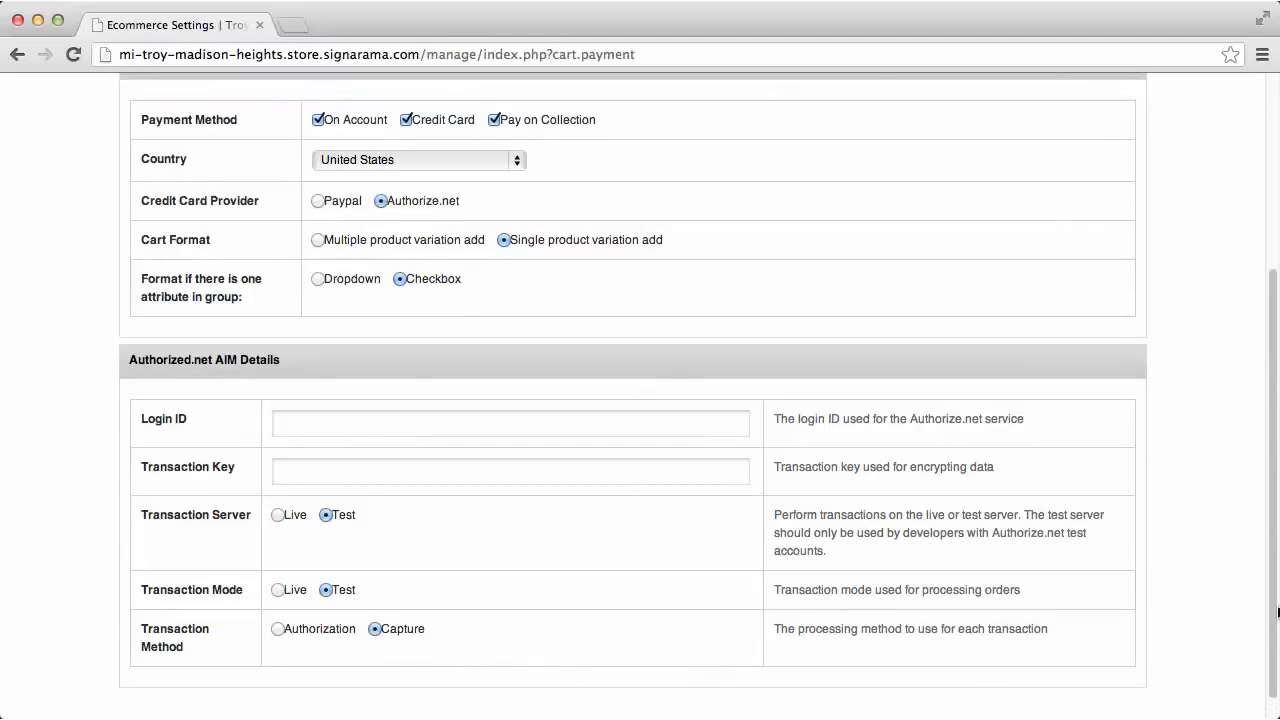
scroll(1235, 578, up, 5)
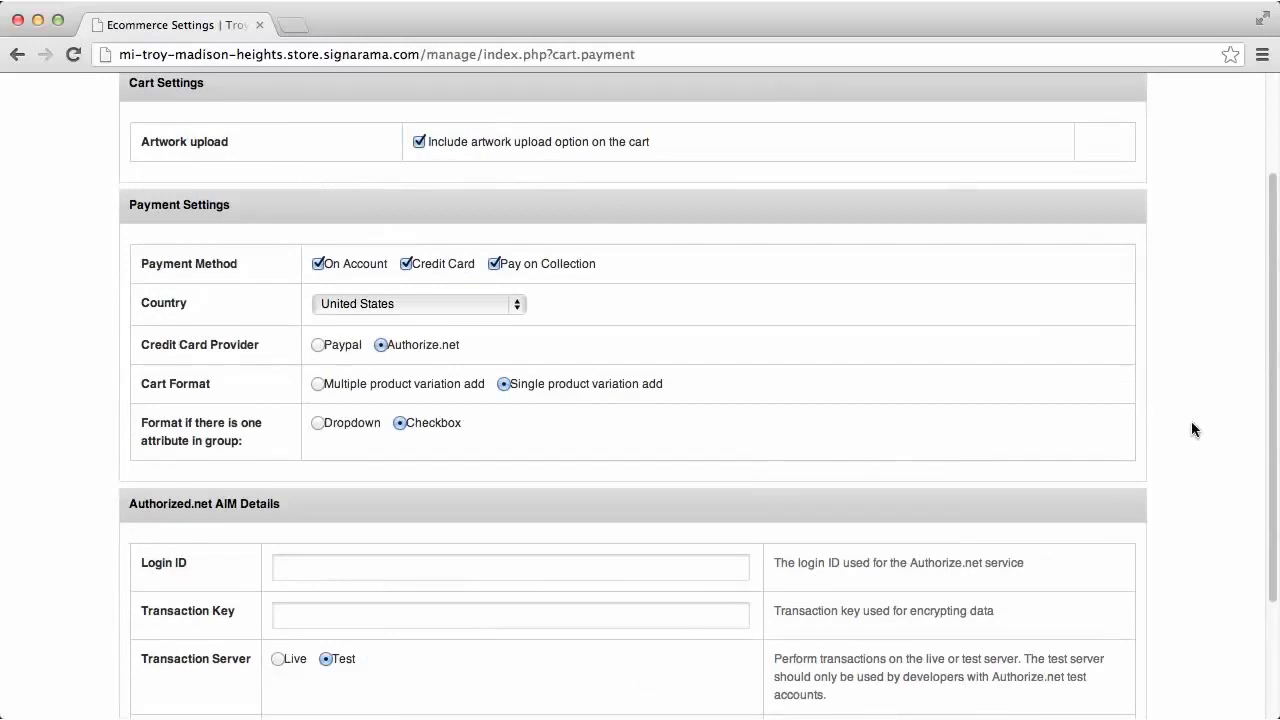
scroll(1191, 429, up, 2)
scroll(1191, 431, up, 4)
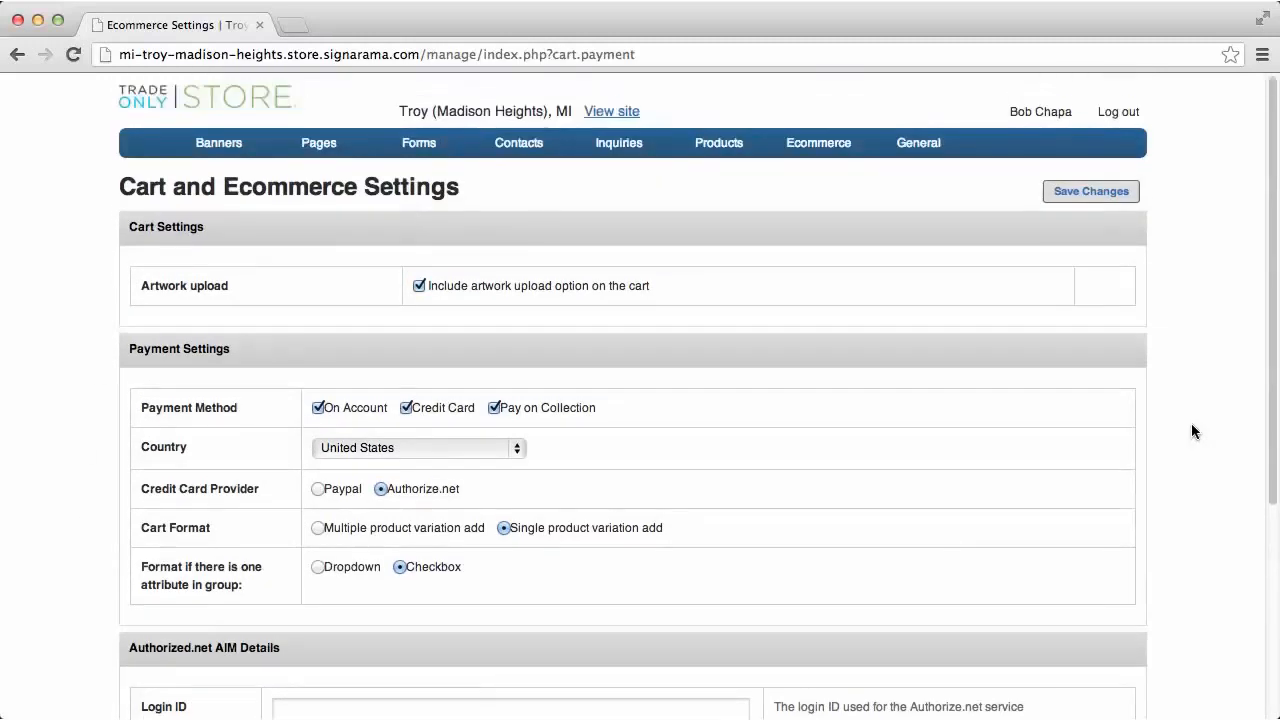
Review the Google Analytics and Webmaster Tools settings from the store setup overview, returning there when done.
click(143, 150)
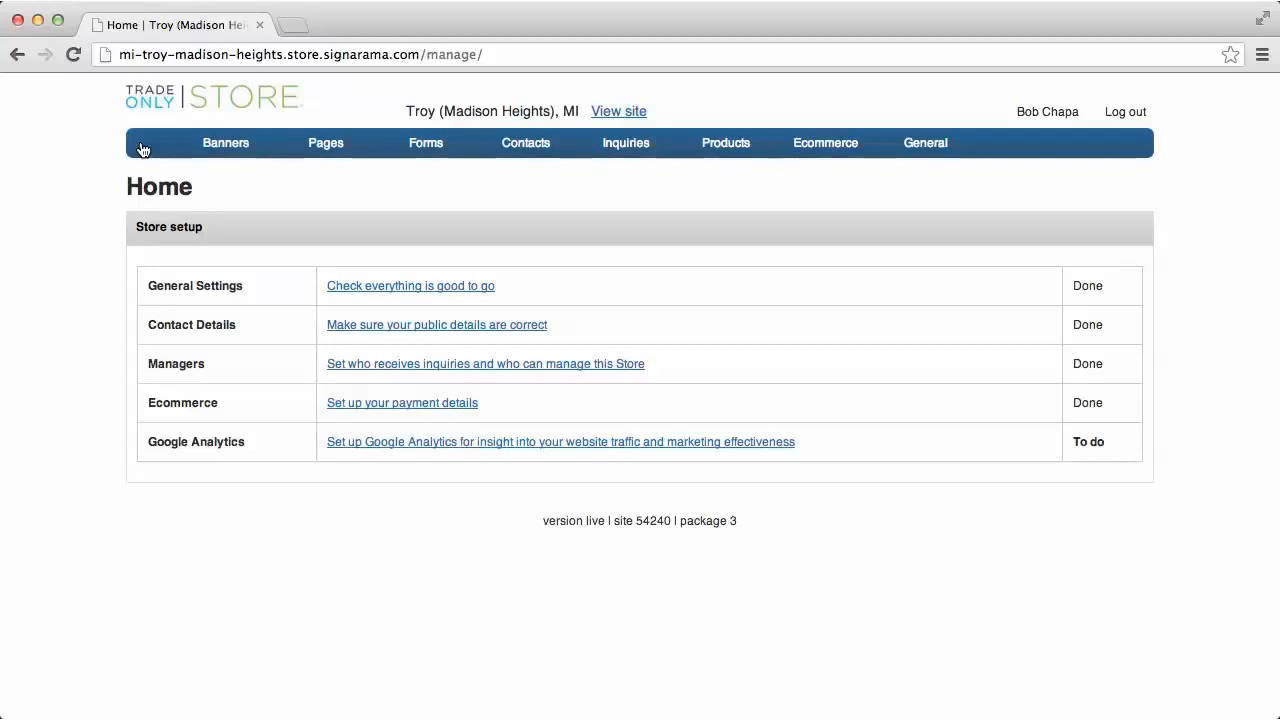
click(424, 446)
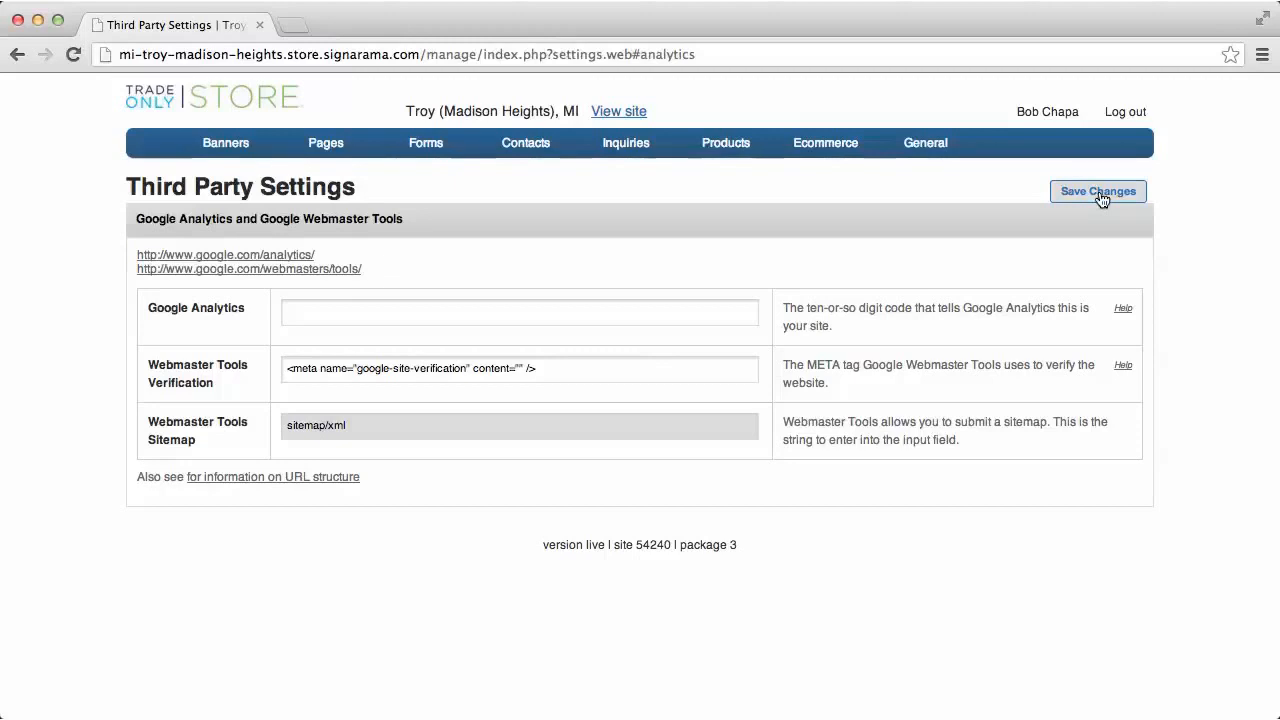
click(145, 153)
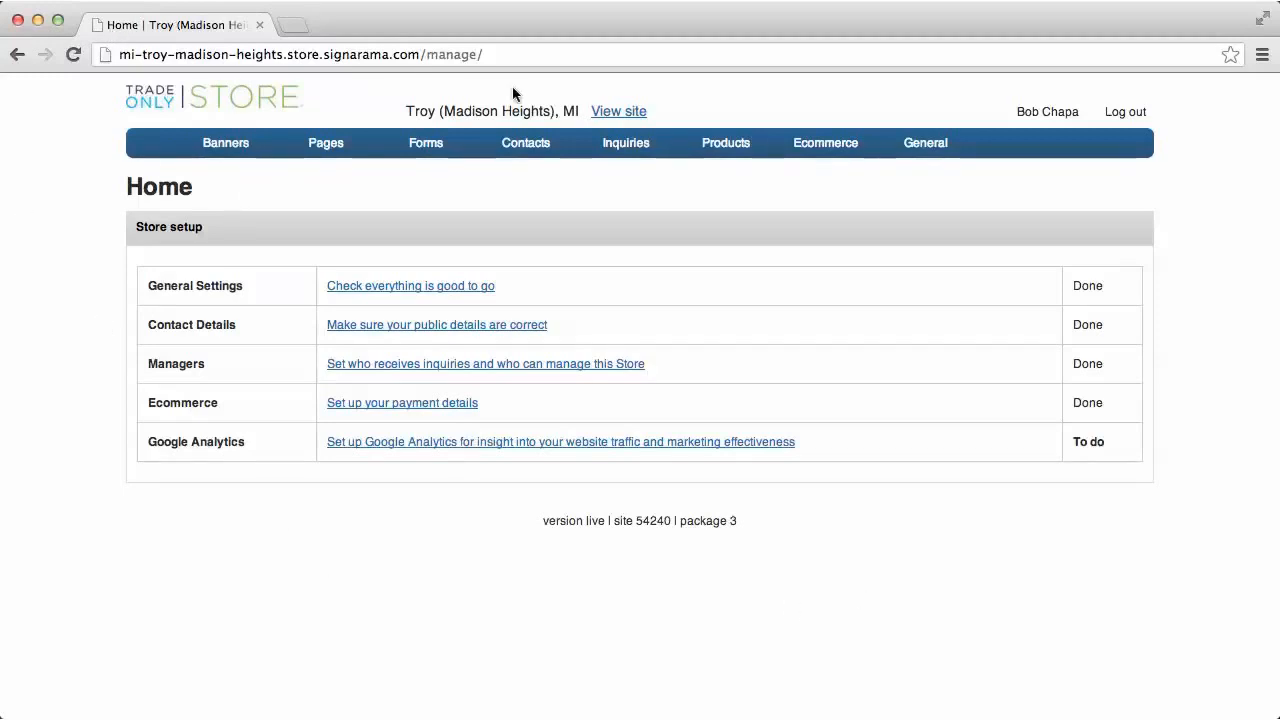
Open the TEST Co order from the store's orders list and review its details down to the ordered products.
mouse_move(833, 148)
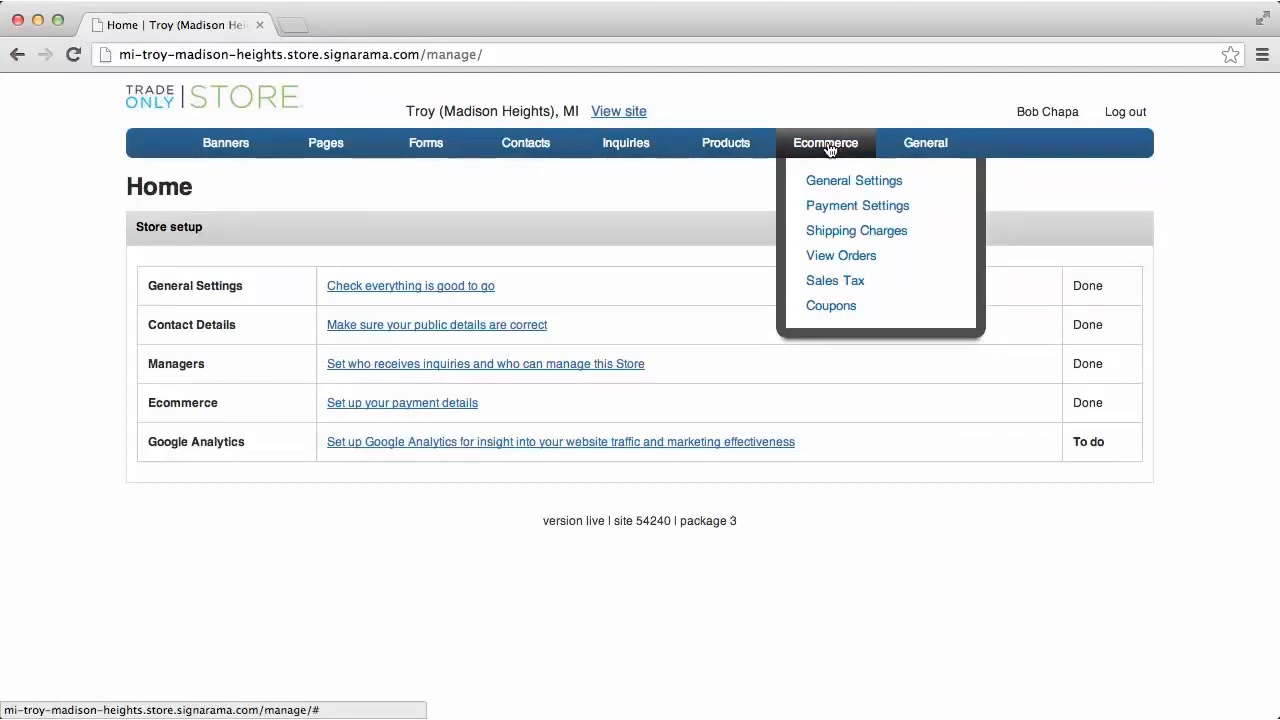
click(858, 258)
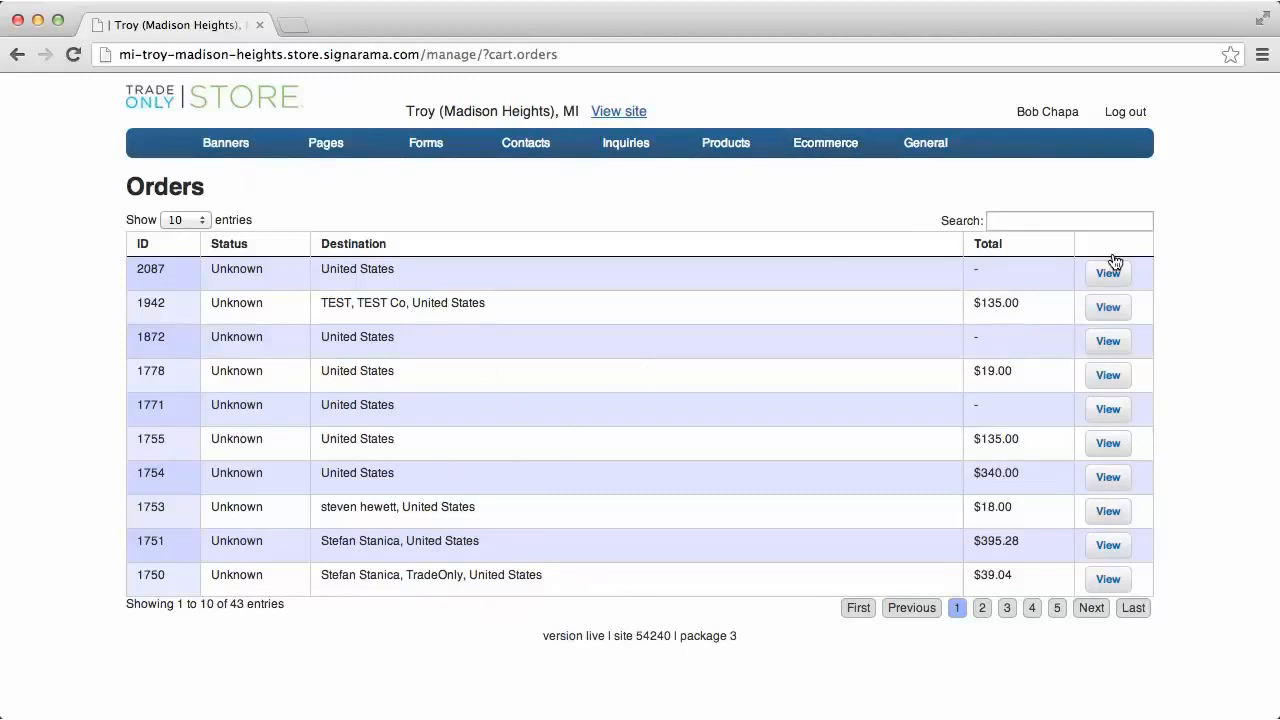
click(1118, 311)
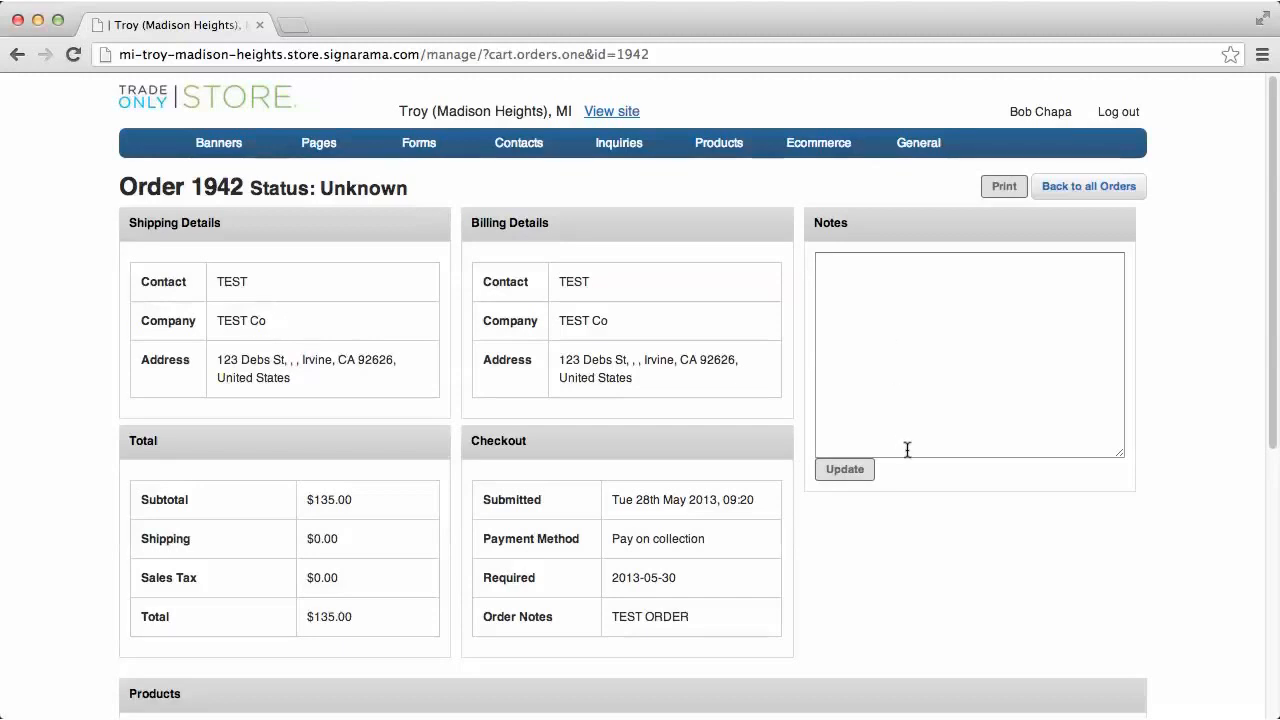
scroll(902, 508, down, 5)
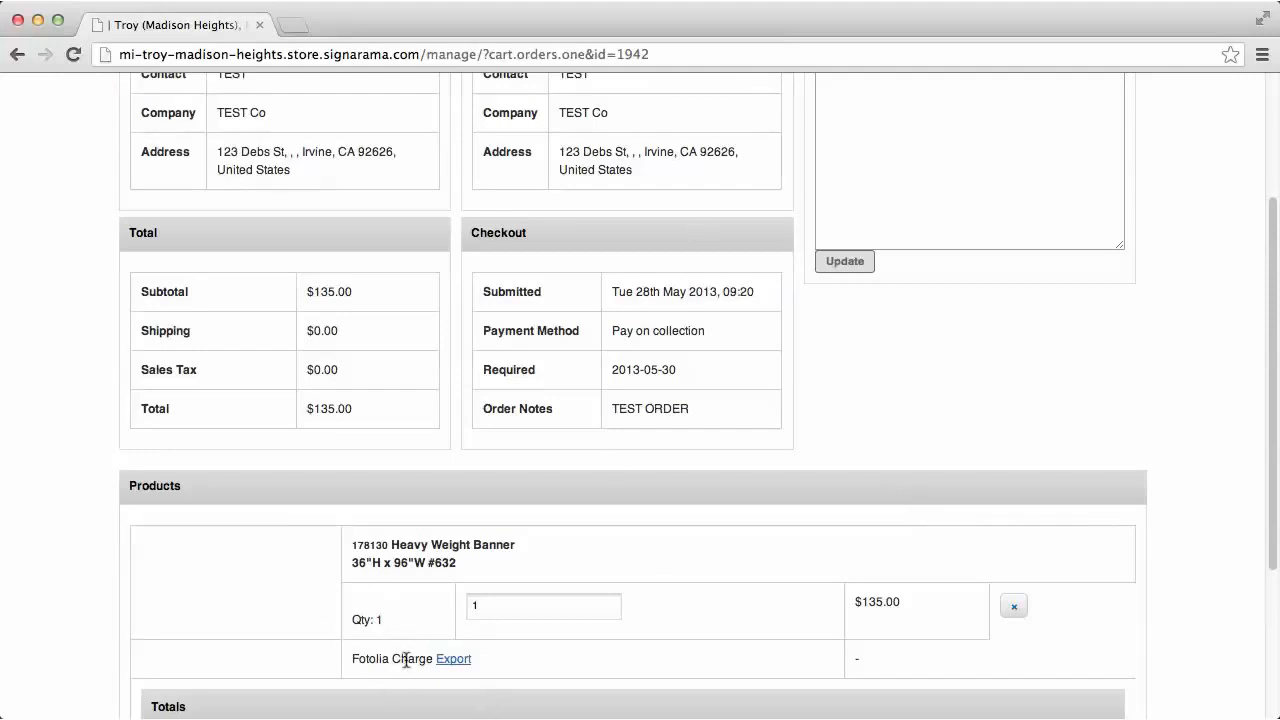
scroll(488, 661, down, 2)
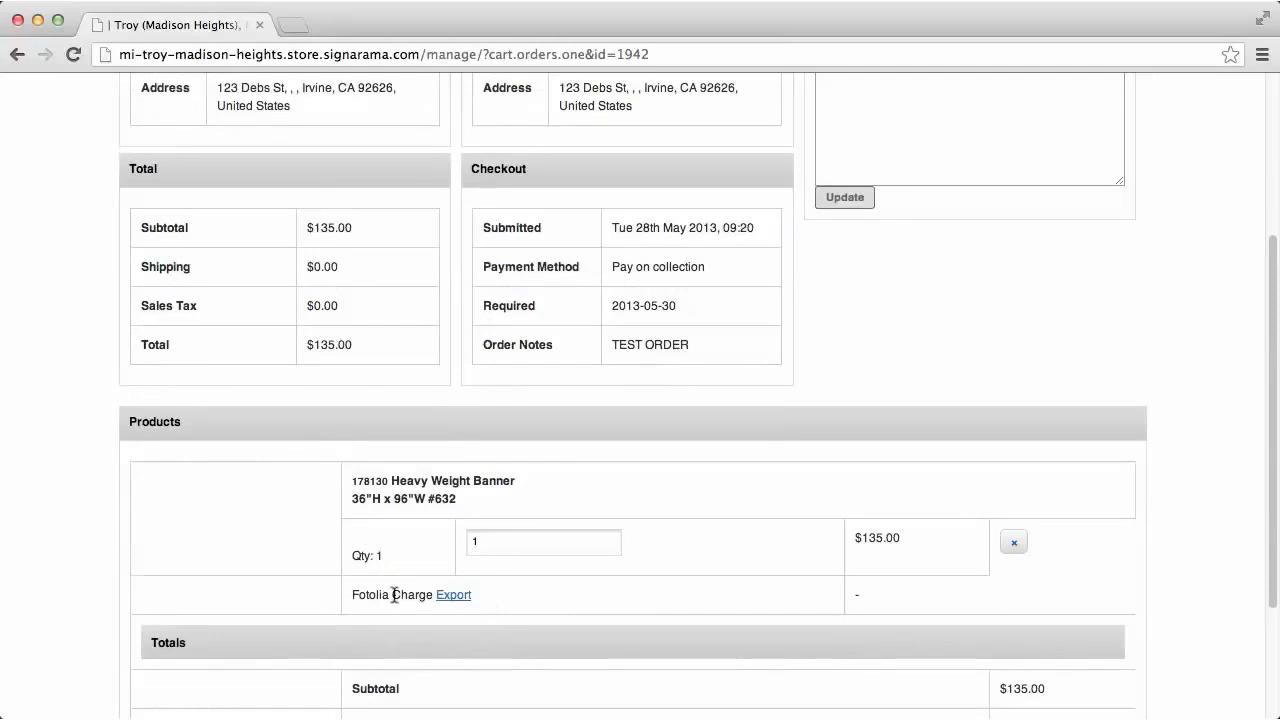
Open the artwork export options for the order's Heavy Weight Banner, review the available file formats, and cancel the export.
click(455, 596)
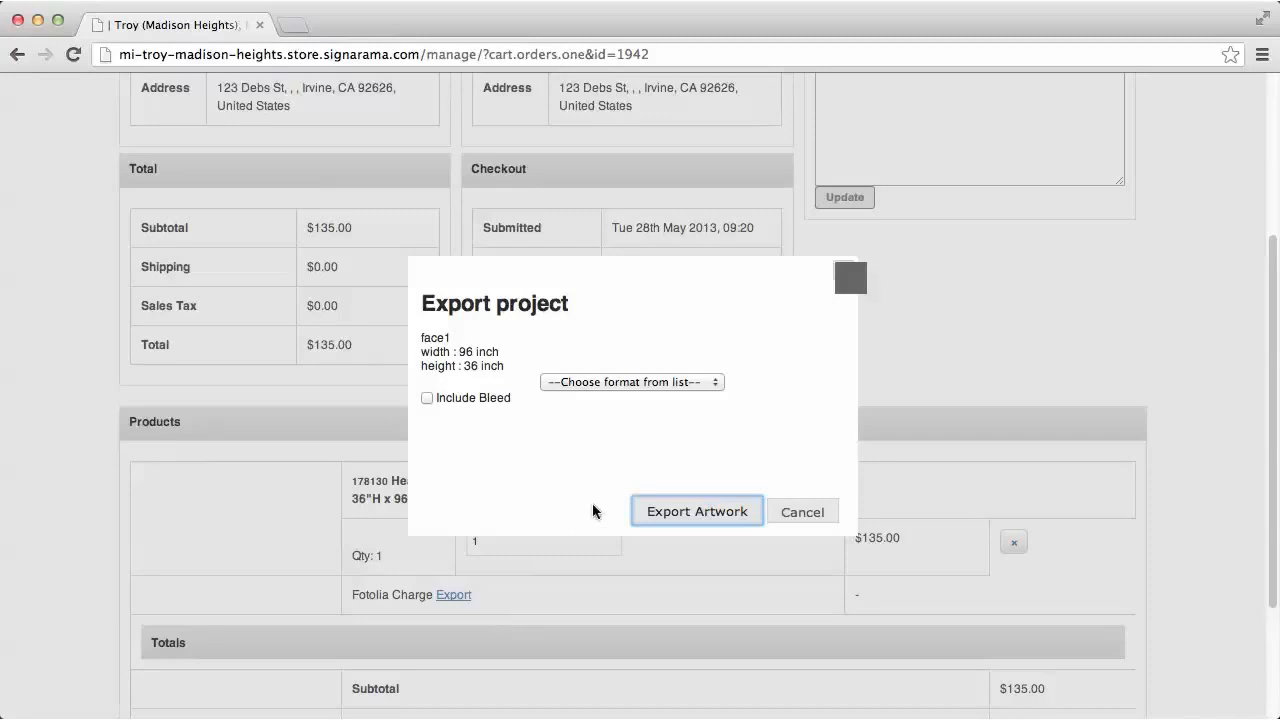
click(716, 389)
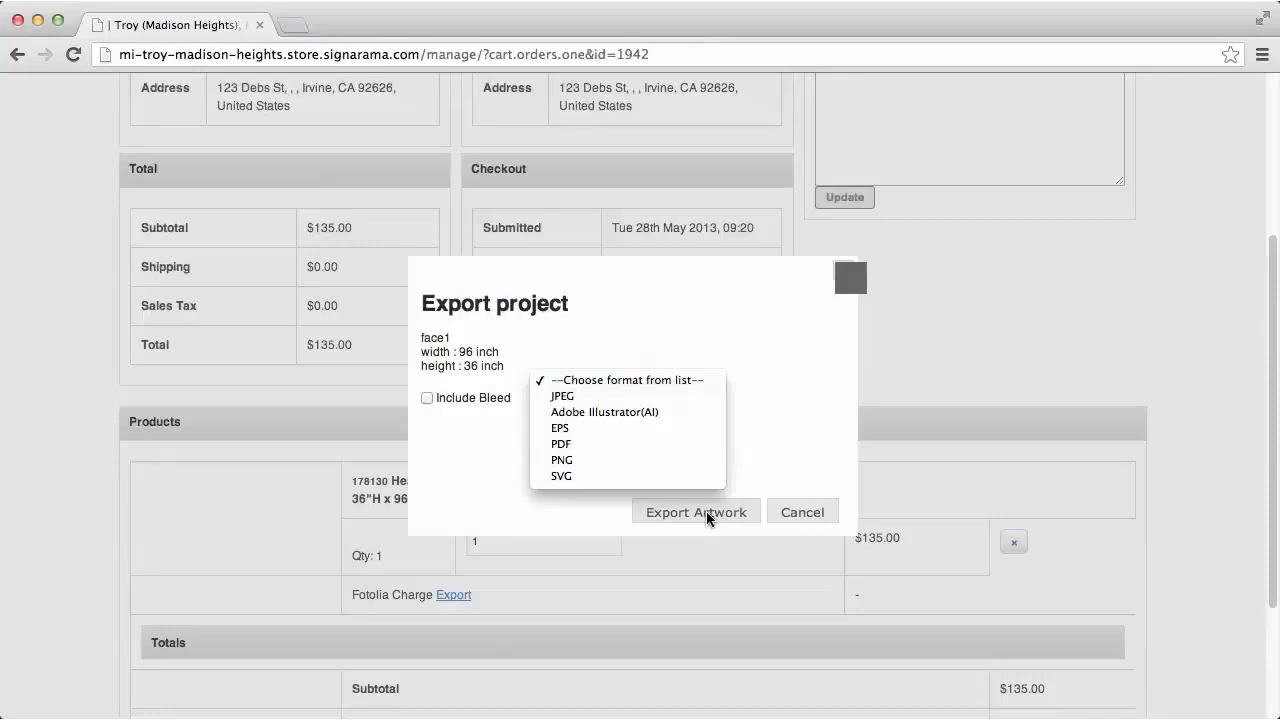
click(814, 513)
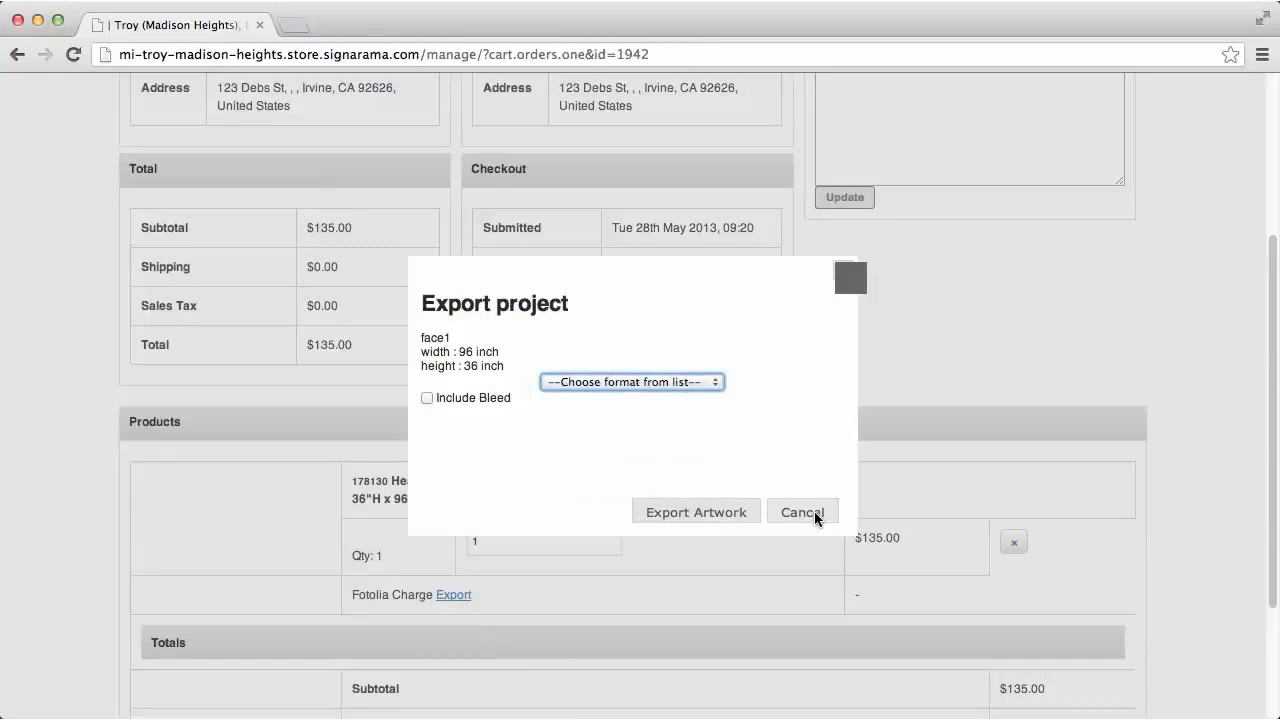
click(813, 512)
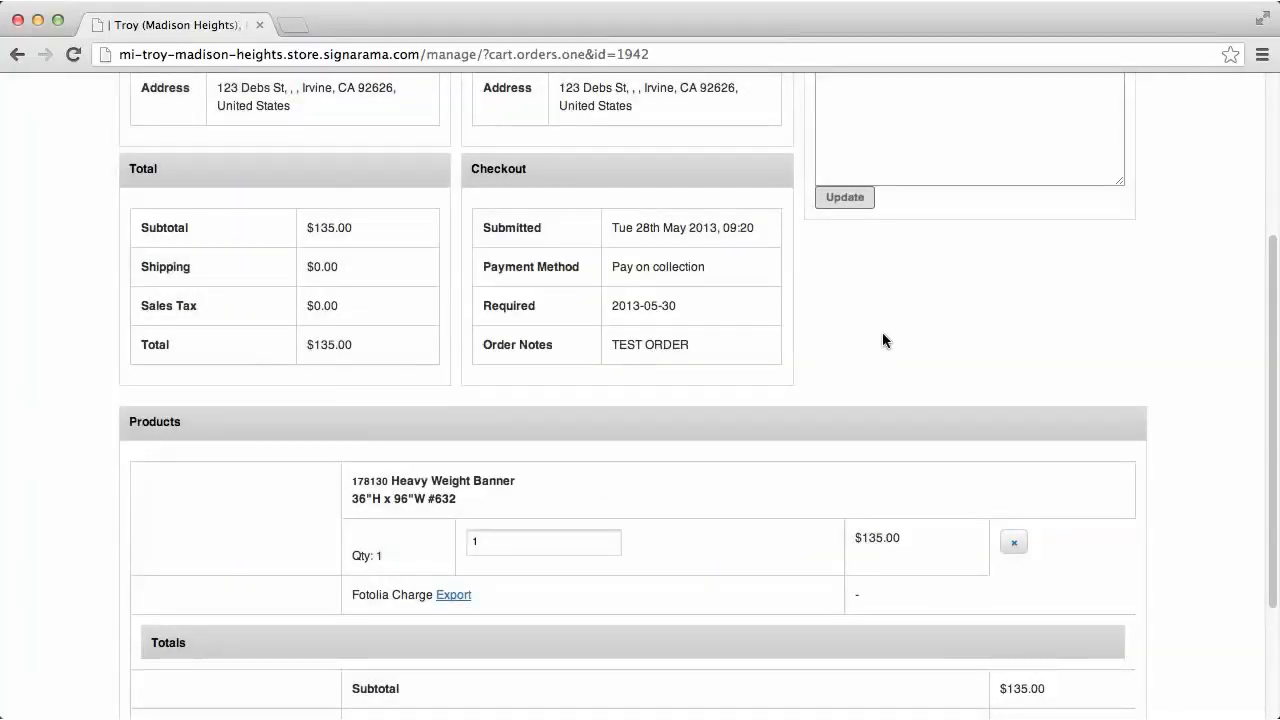
Open the store's Sales Tax settings and review the list of states where tax can be applied, leaving none selected.
scroll(881, 338, up, 5)
mouse_move(819, 147)
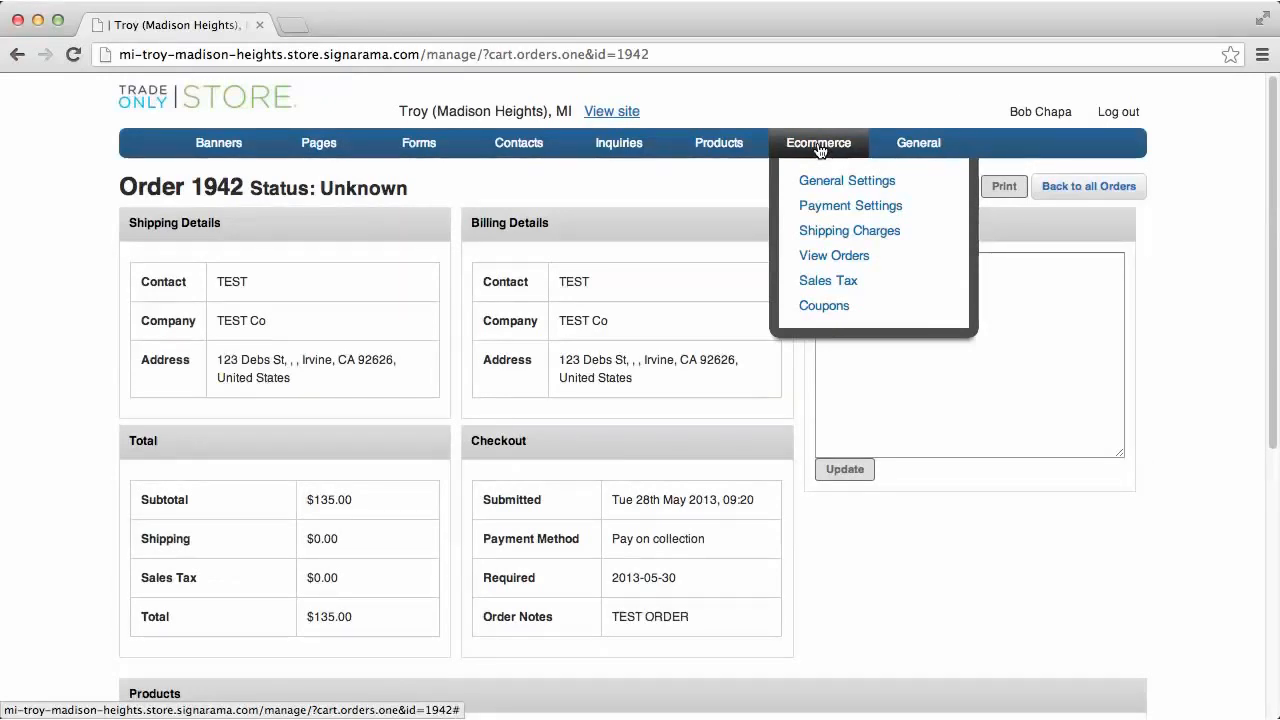
click(852, 288)
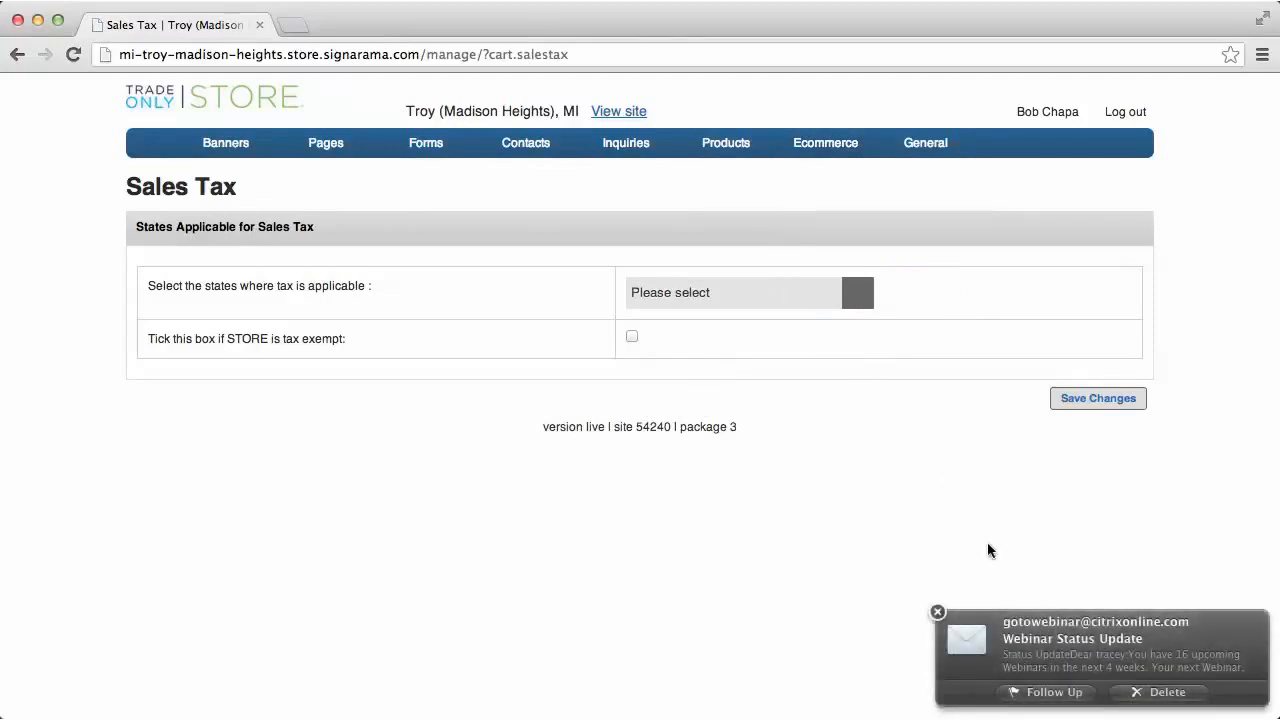
click(939, 611)
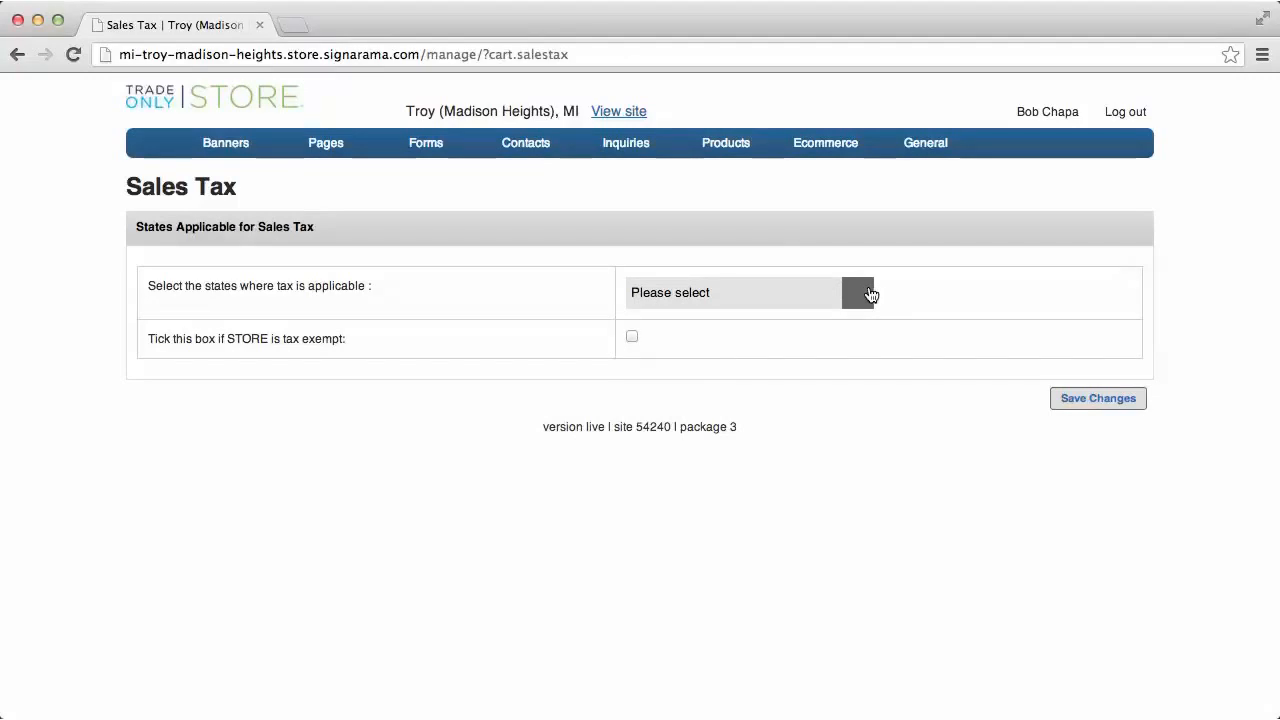
click(867, 298)
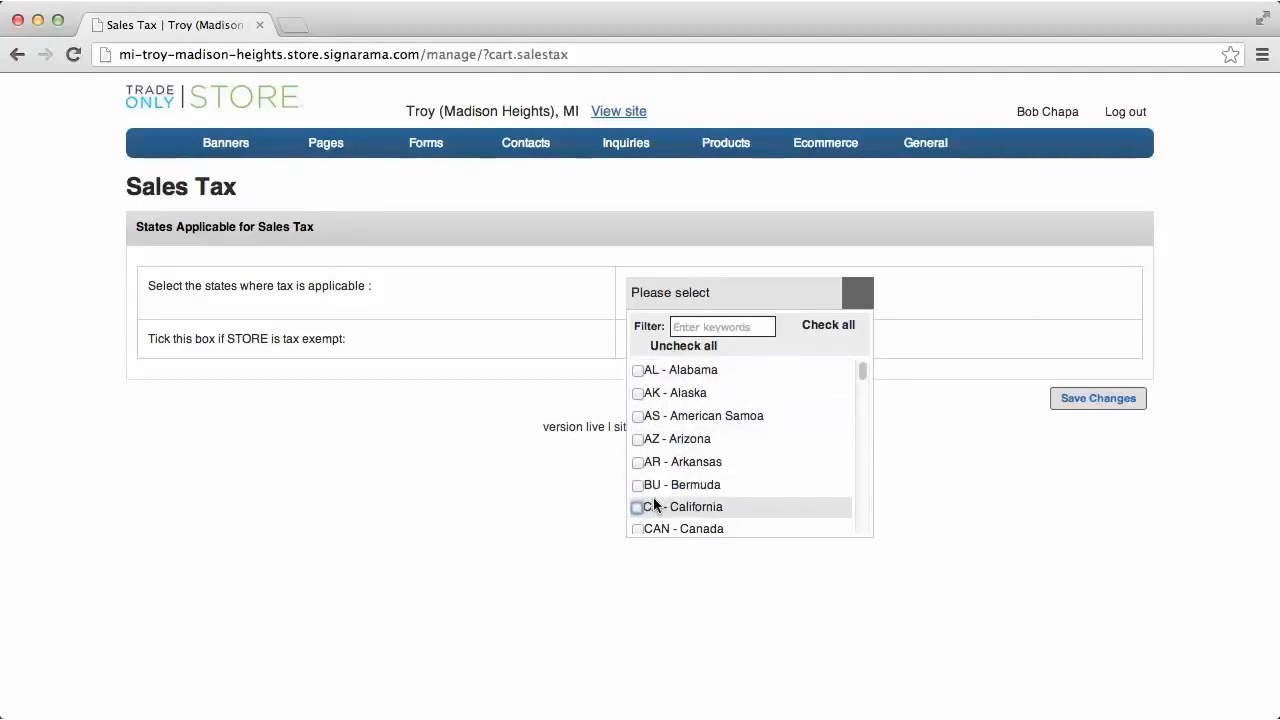
drag(860, 371, 864, 420)
click(962, 476)
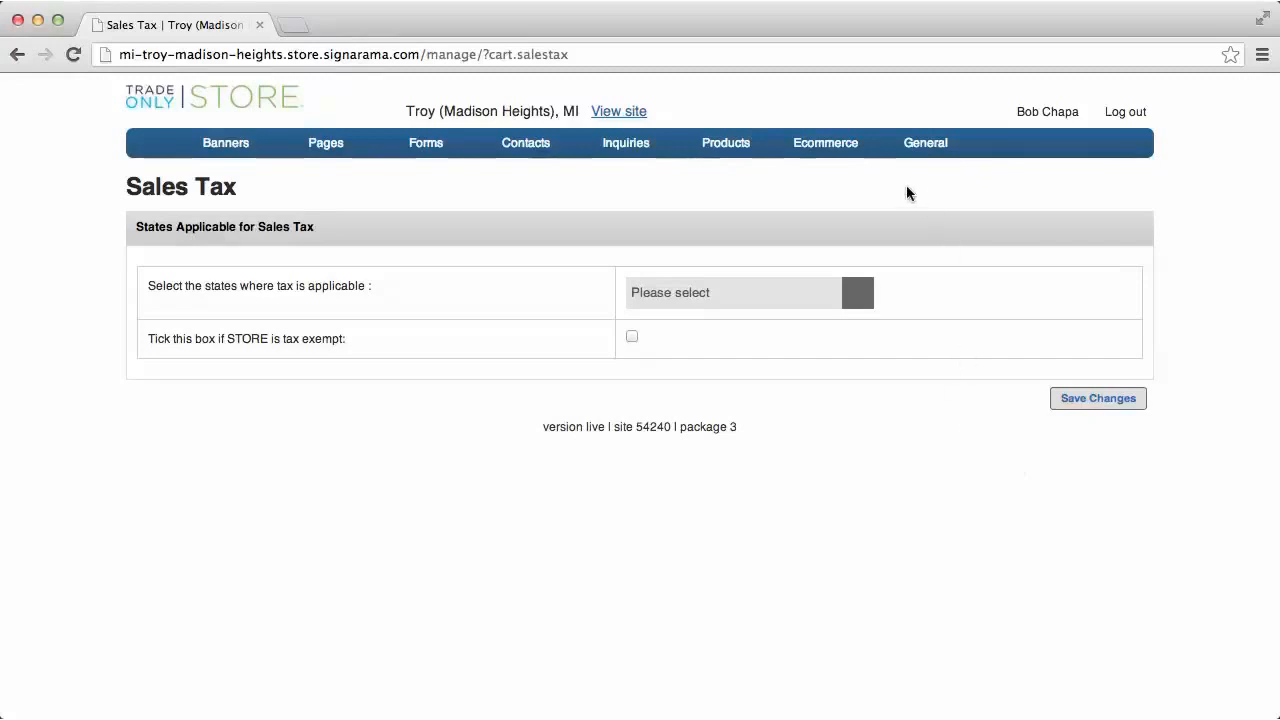
Open the store's inquiries and view the $135.00 United States inquiry, followed by the $36.00 inquiry.
mouse_move(845, 153)
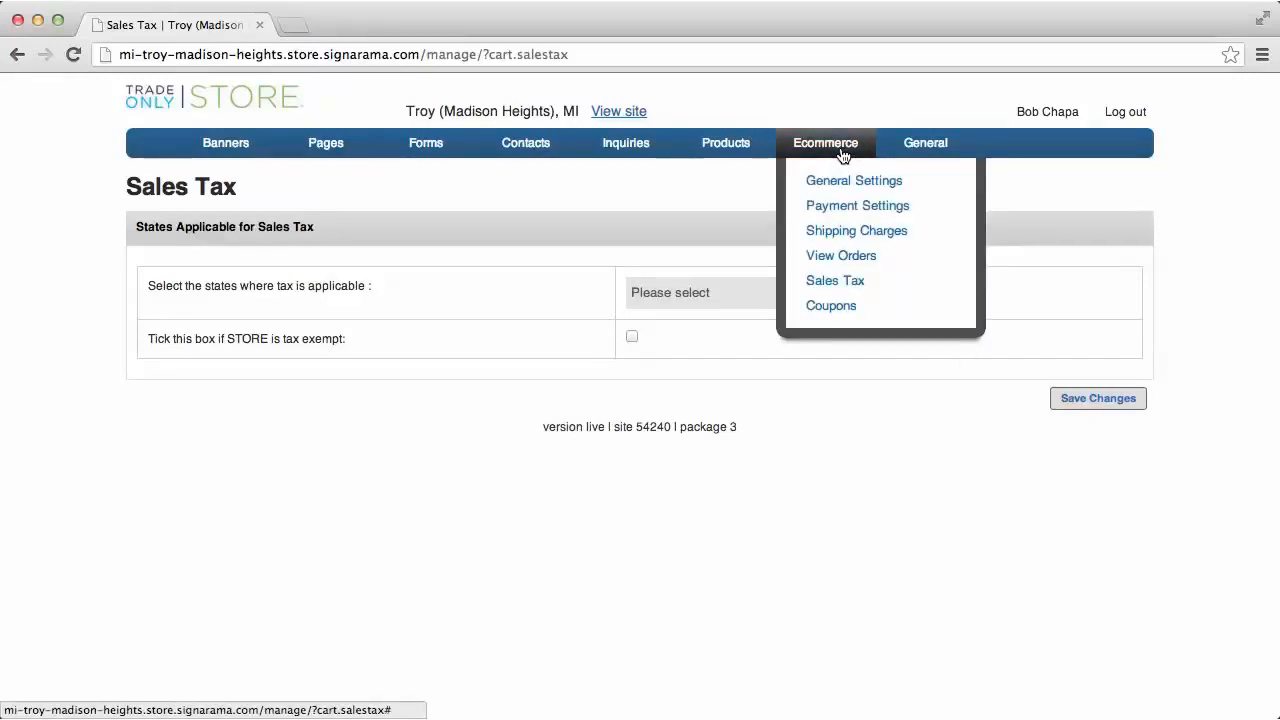
mouse_move(626, 148)
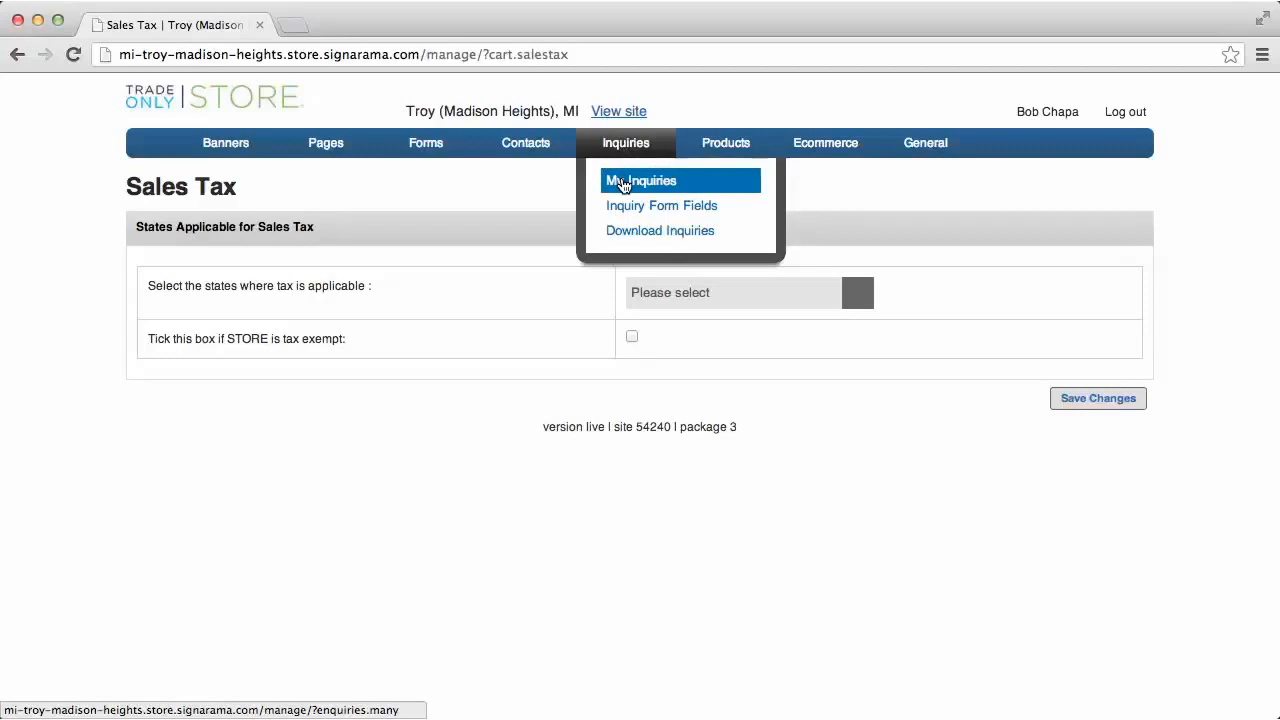
click(622, 185)
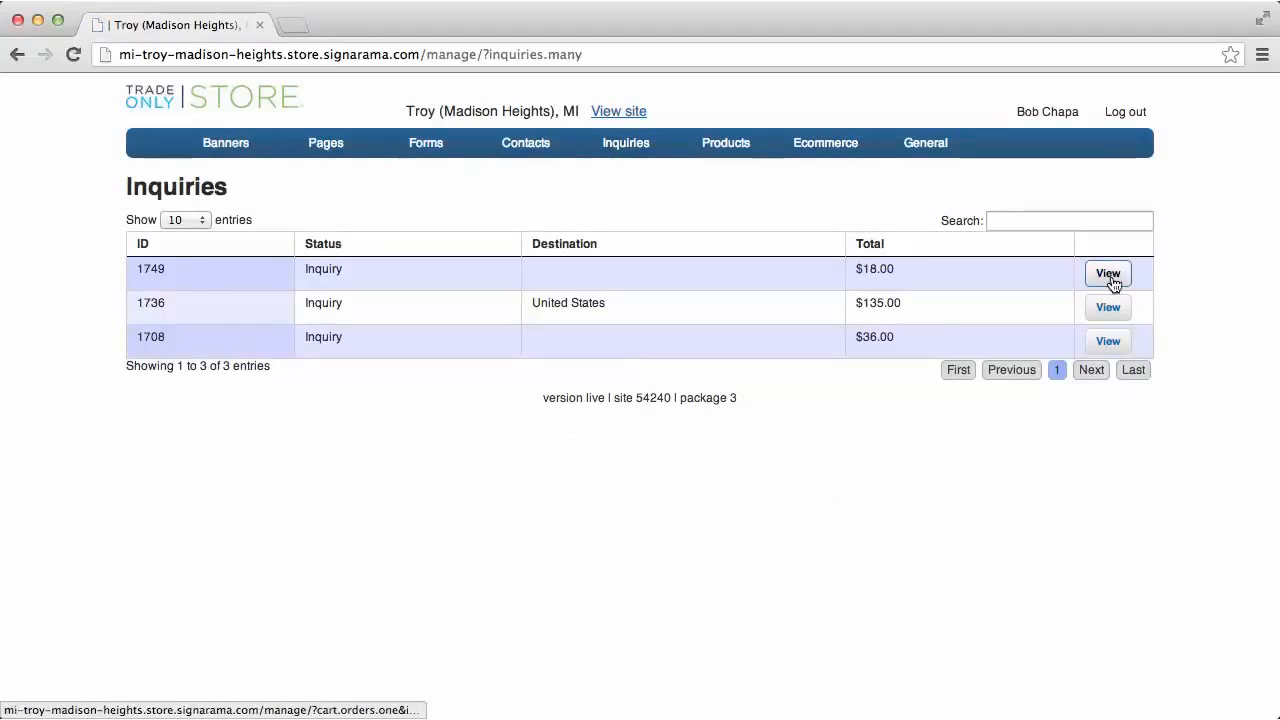
click(1113, 309)
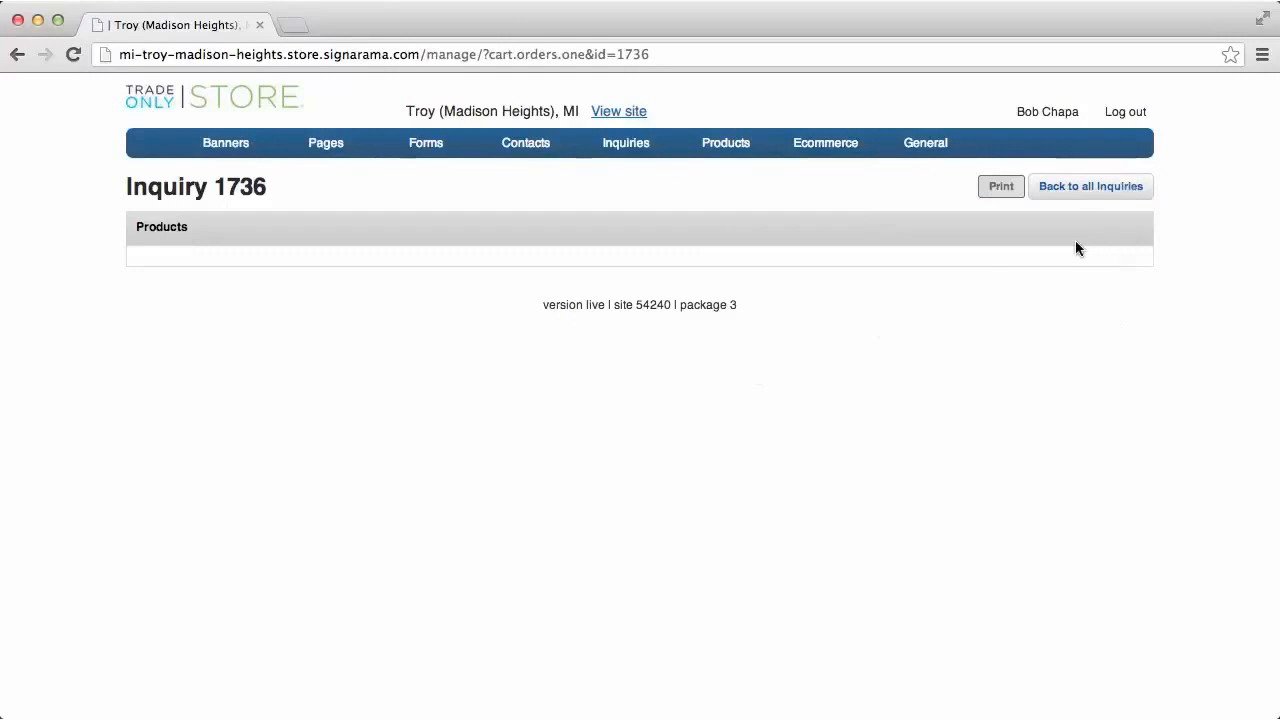
click(1049, 193)
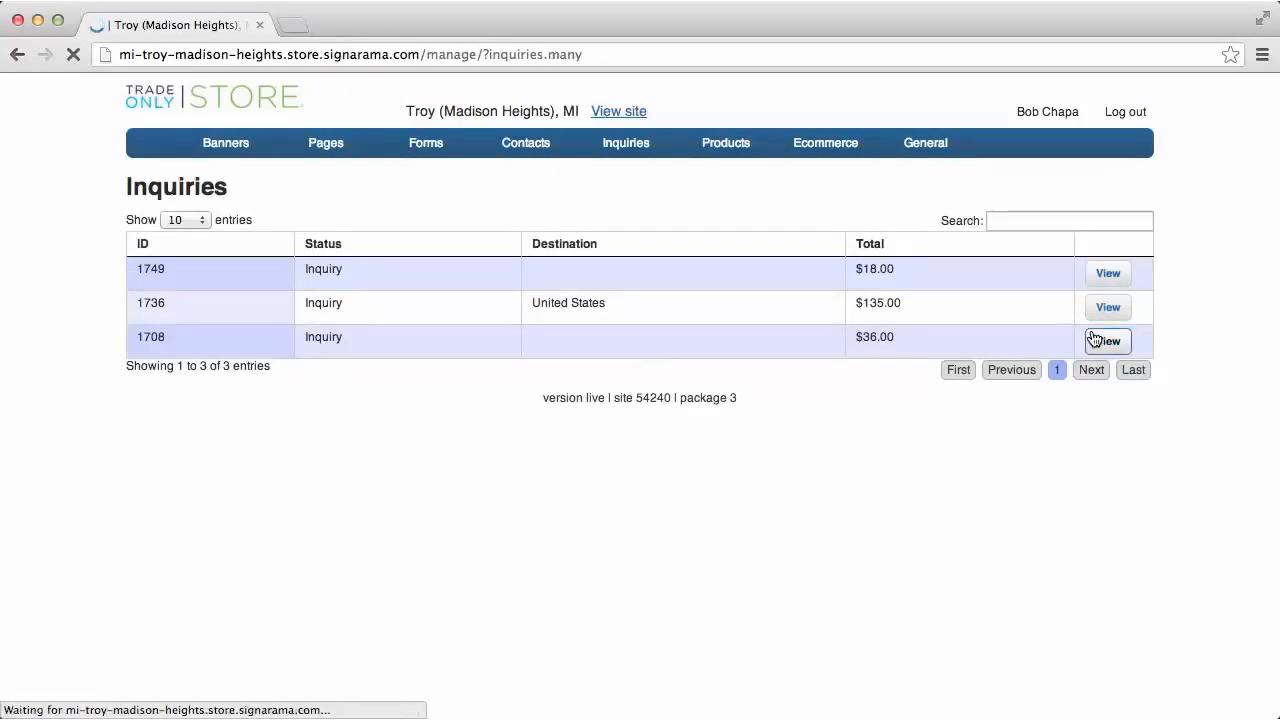
click(1108, 343)
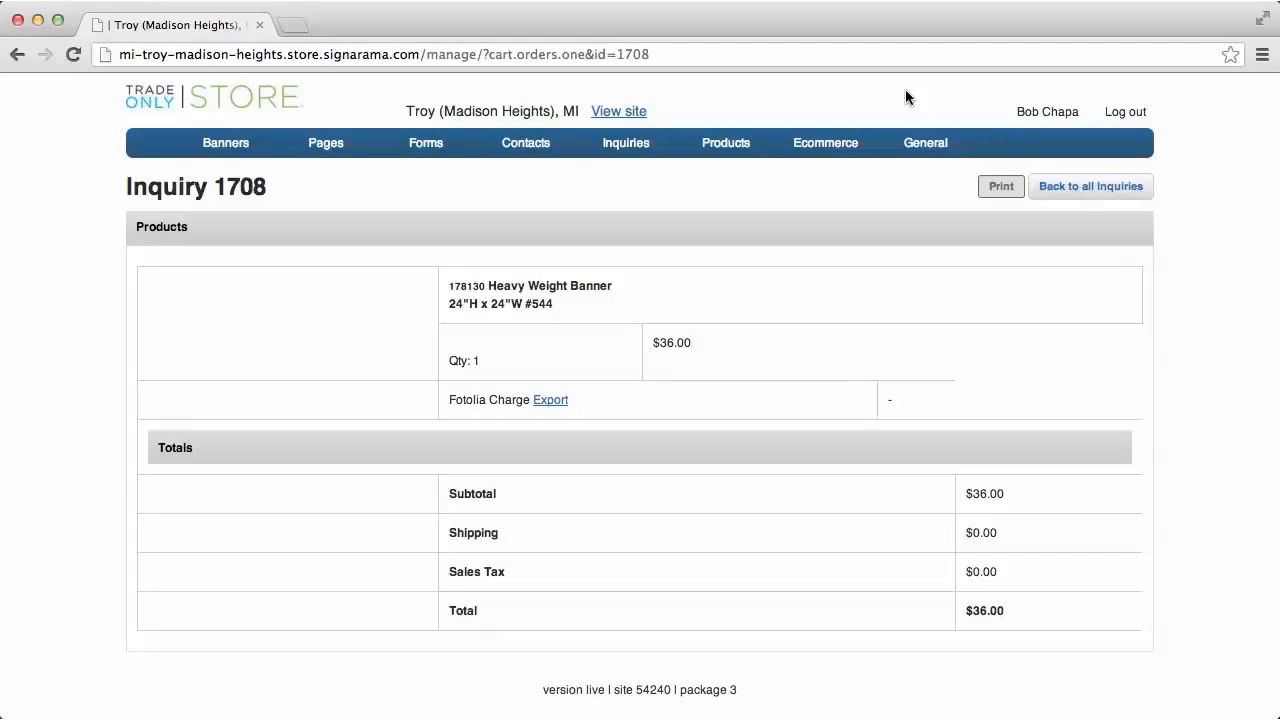
Open the product categories and review the catalog contents list and the Ecommerce list of categories that allow ordering.
mouse_move(709, 147)
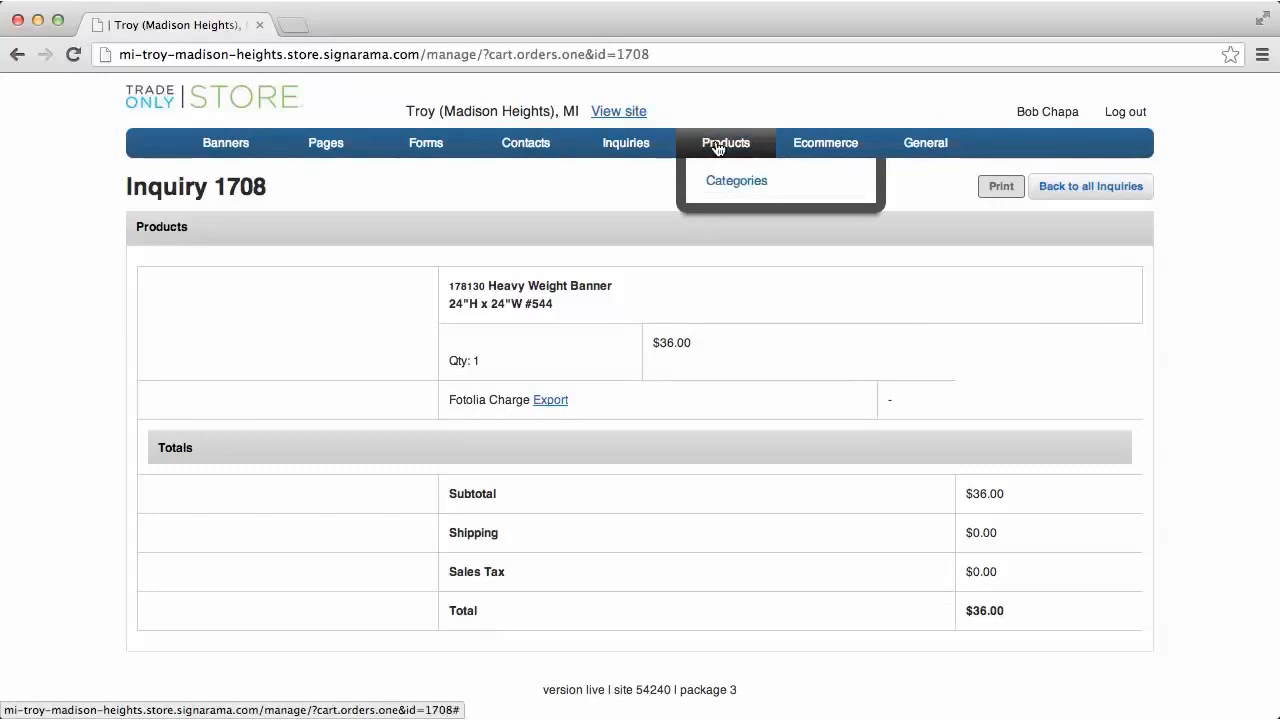
click(723, 177)
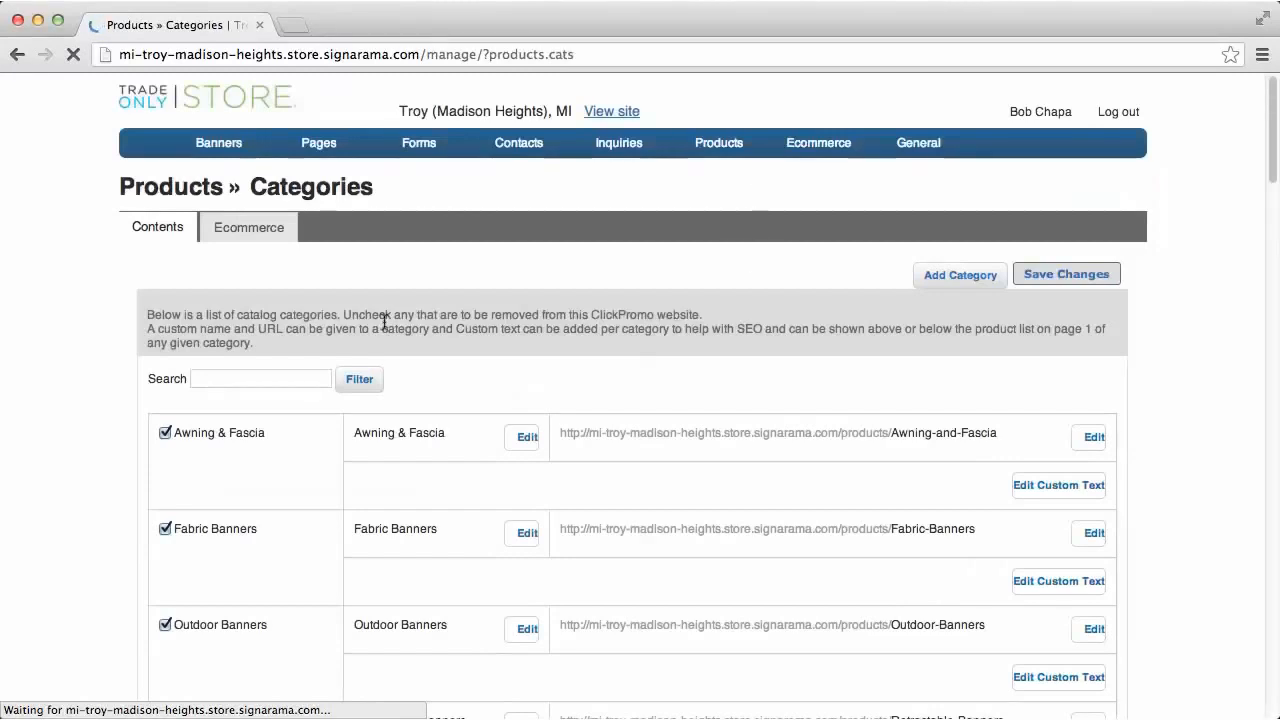
scroll(501, 305, down, 2)
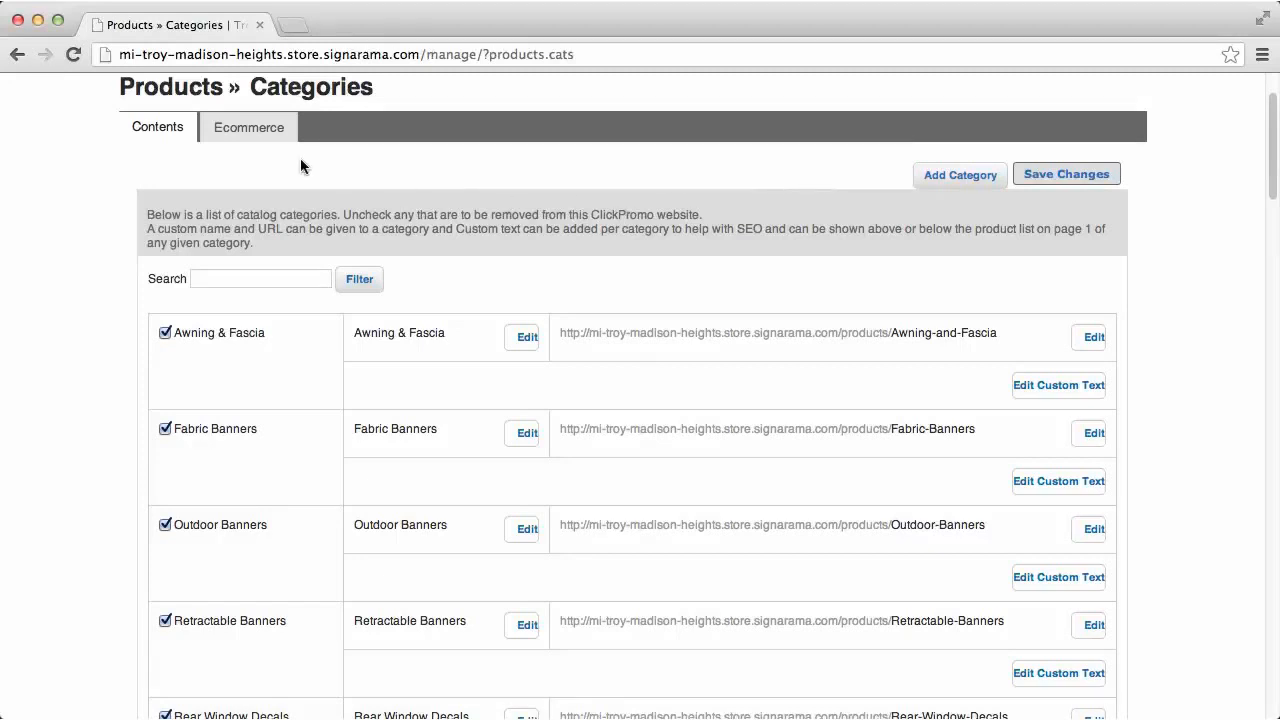
click(257, 128)
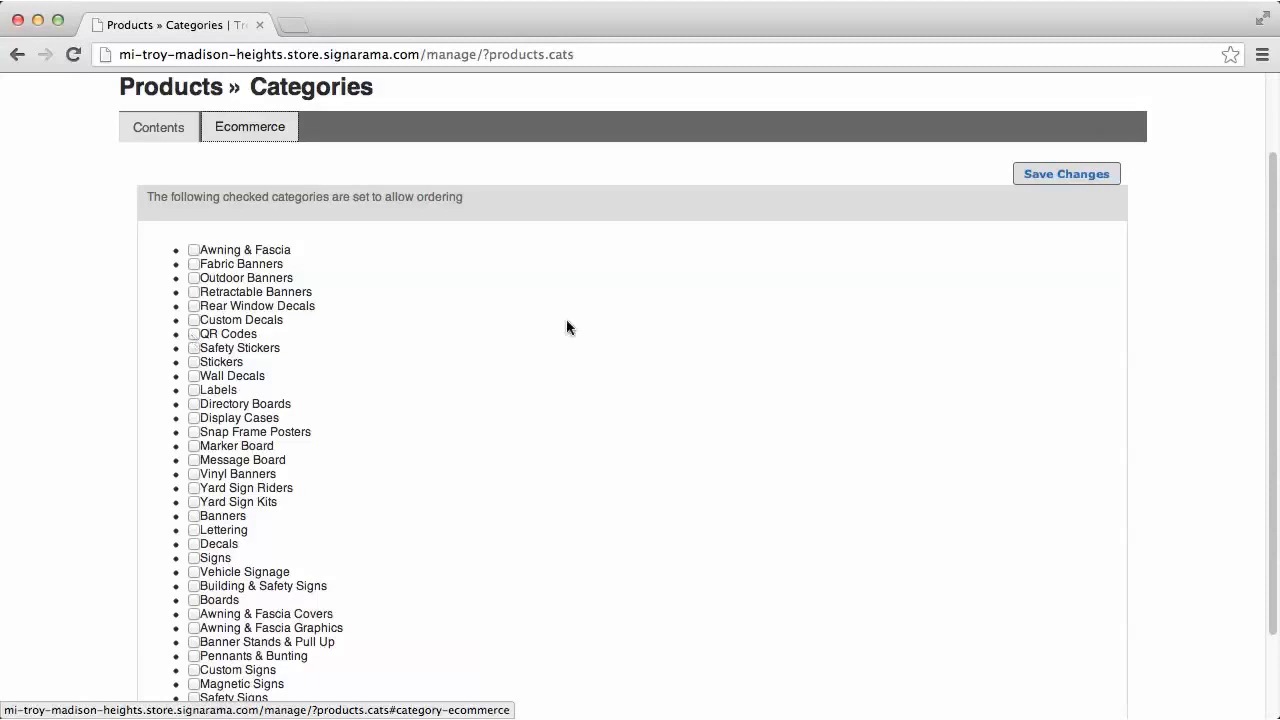
click(1039, 178)
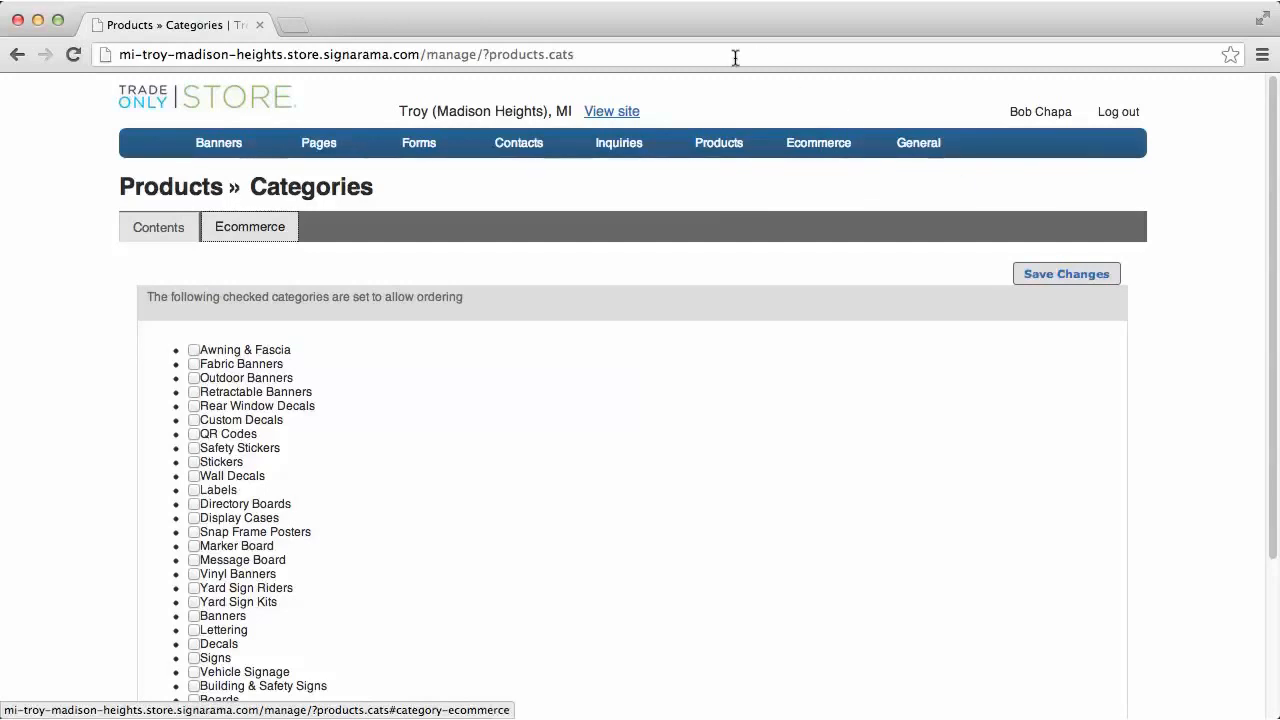
Open the store's public site from the admin and review its header, product navigation and Local Projects subpages.
click(609, 113)
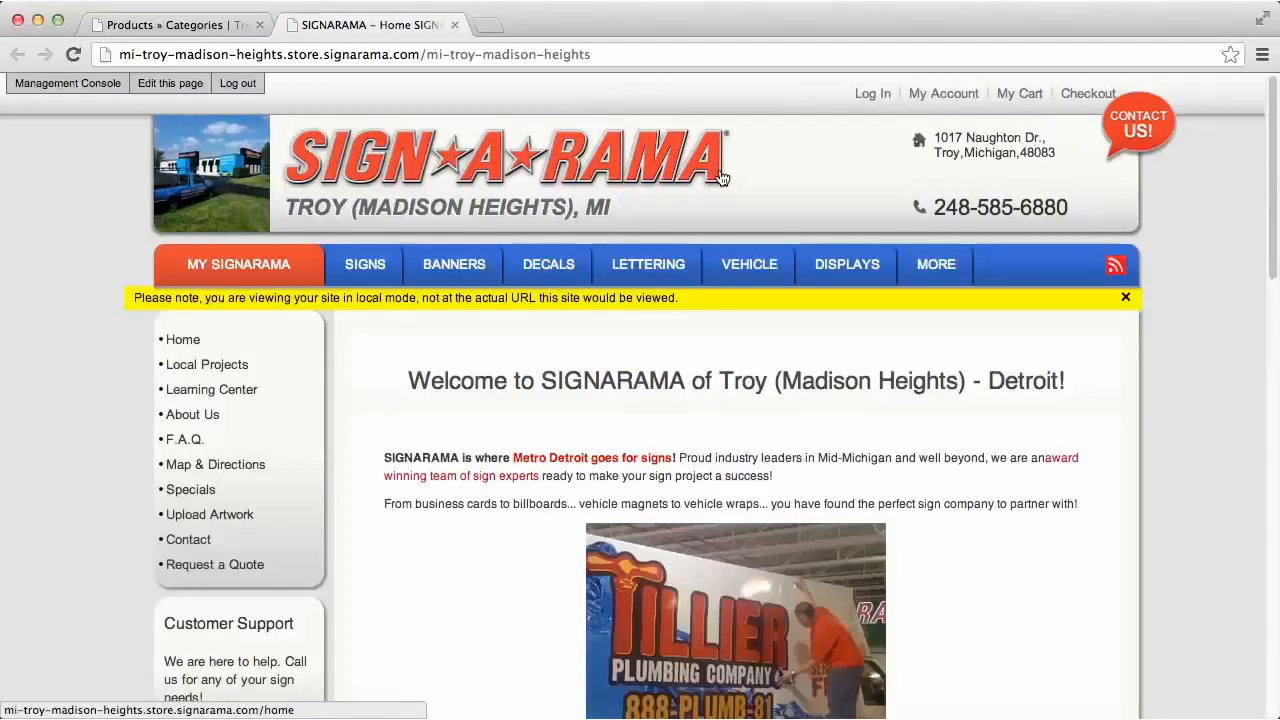
mouse_move(783, 272)
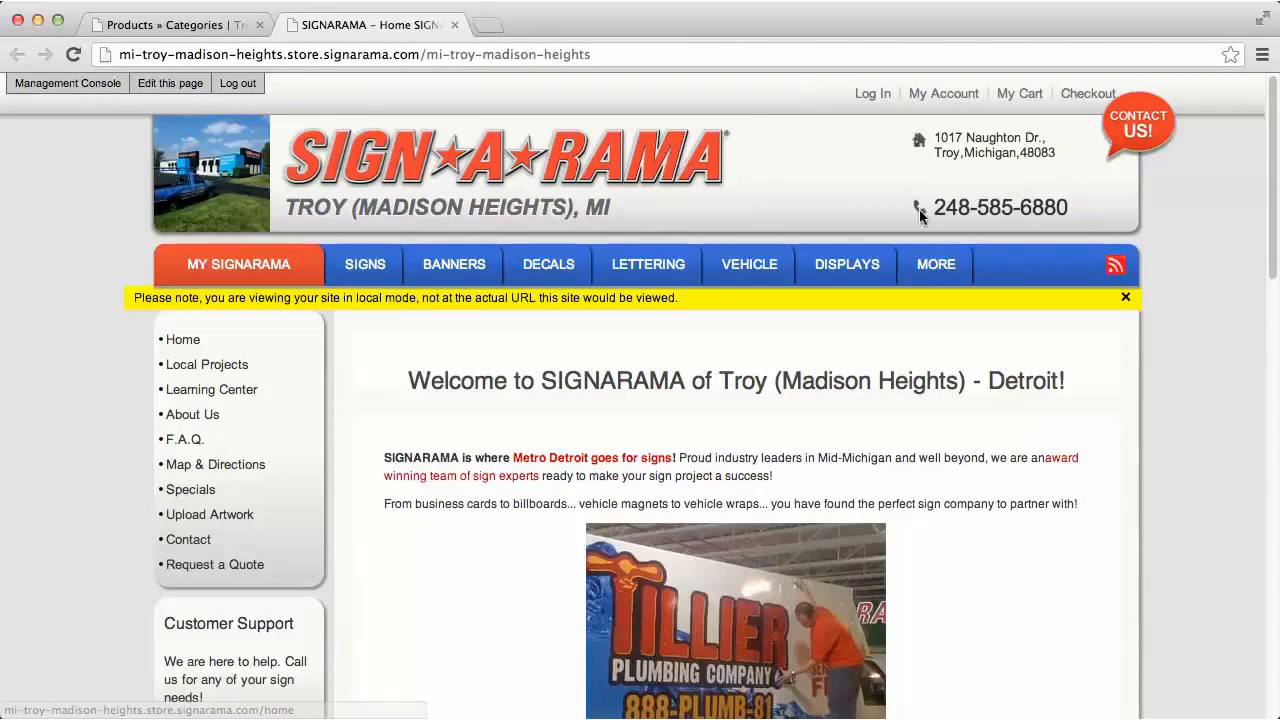
mouse_move(172, 364)
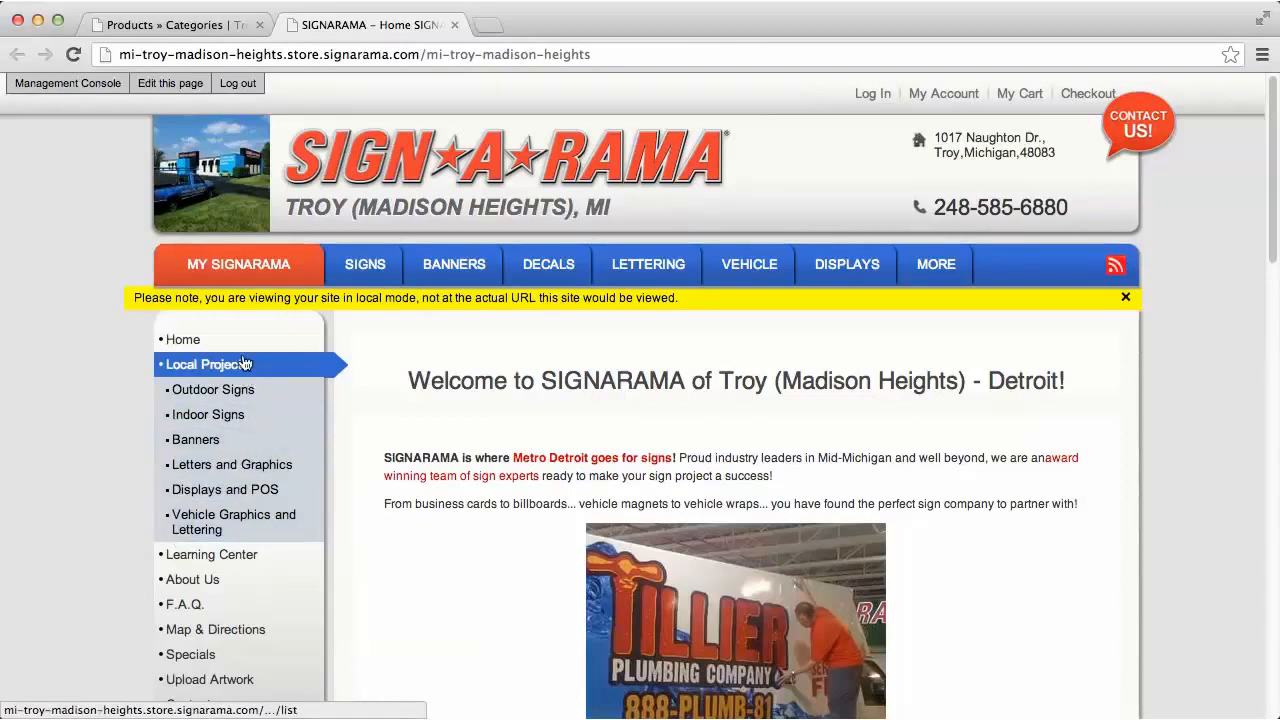
mouse_move(232, 370)
mouse_move(245, 272)
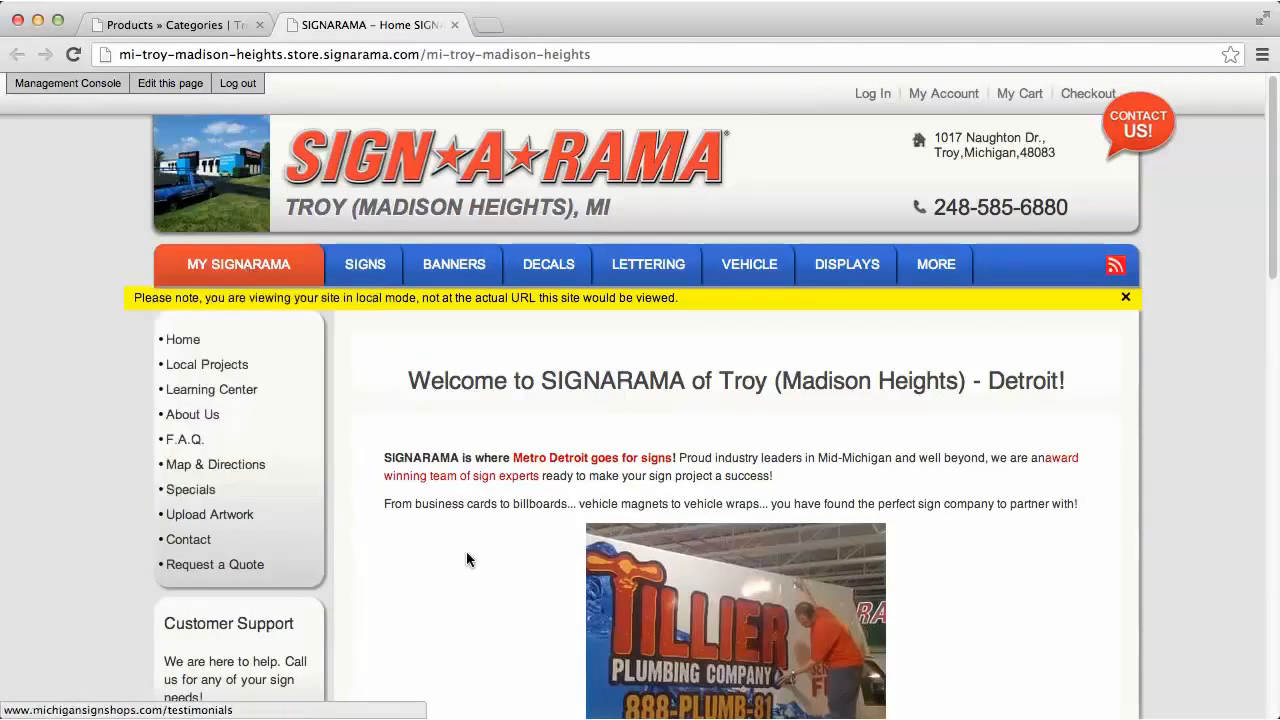
Examine the public homepage from the welcome content and customer support blocks down to the testimonials, social links and newsletter signup, ending back at the header.
scroll(488, 594, down, 2)
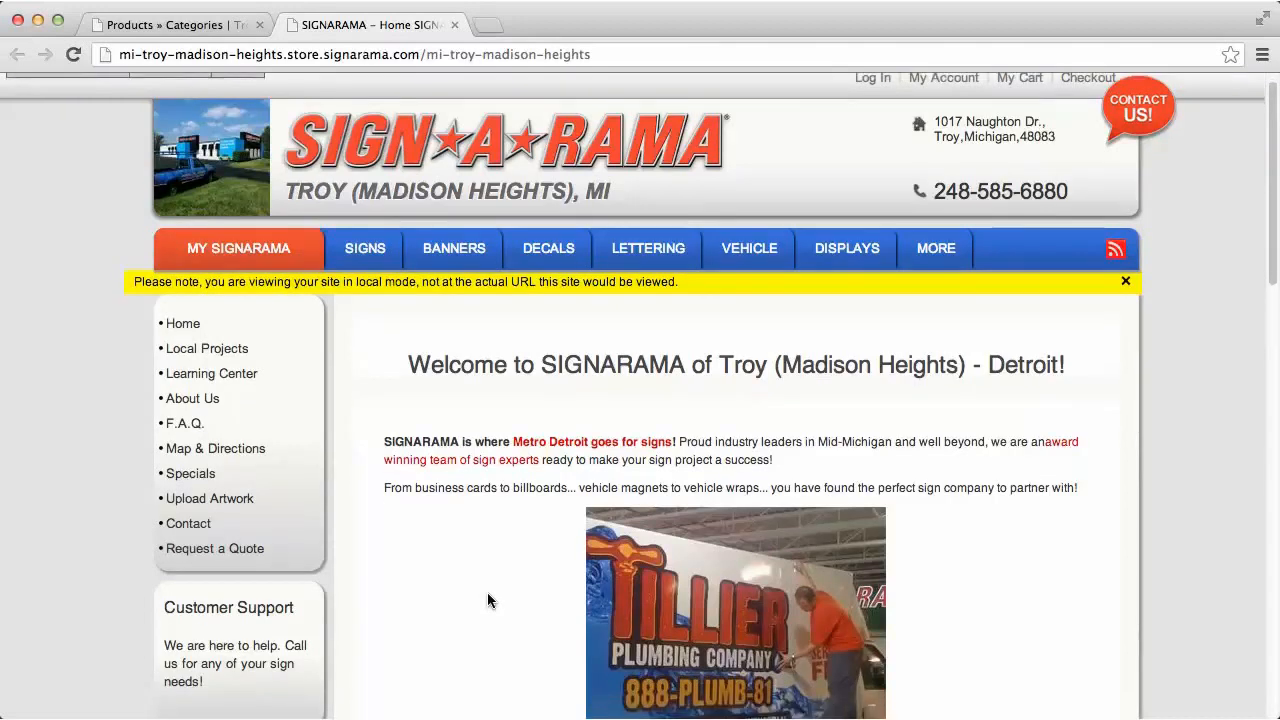
scroll(488, 596, down, 4)
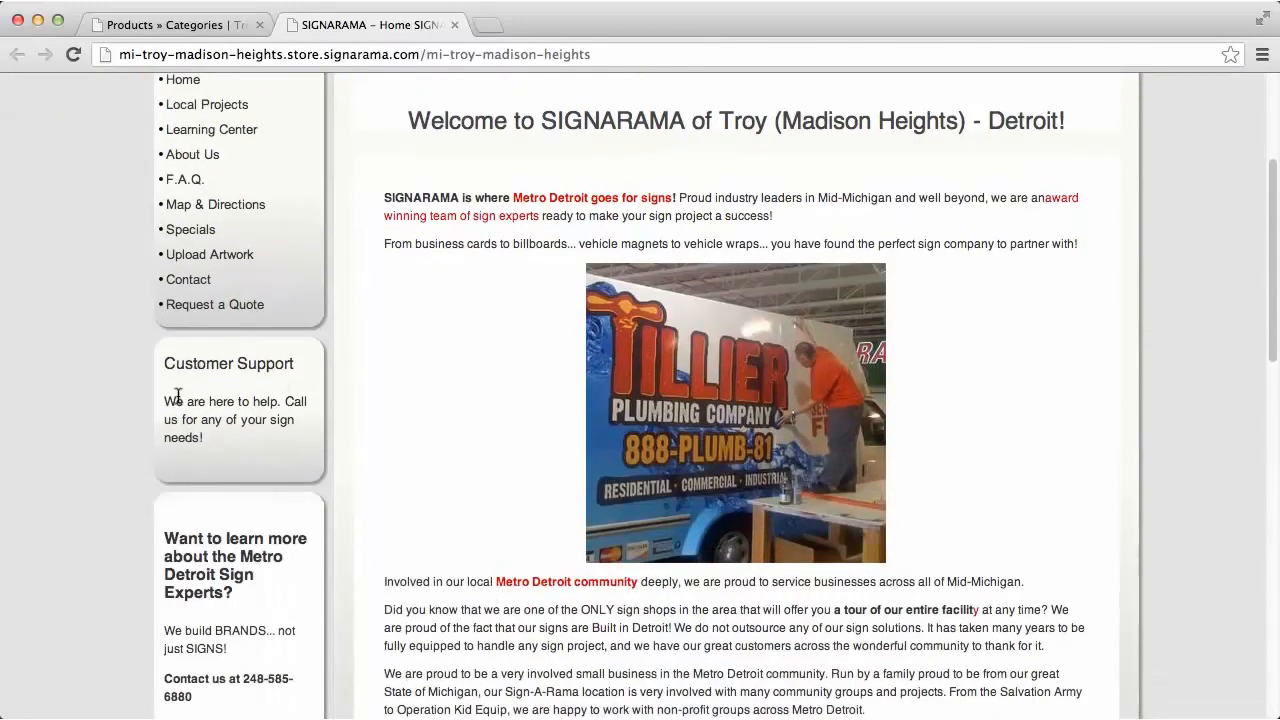
scroll(205, 600, down, 2)
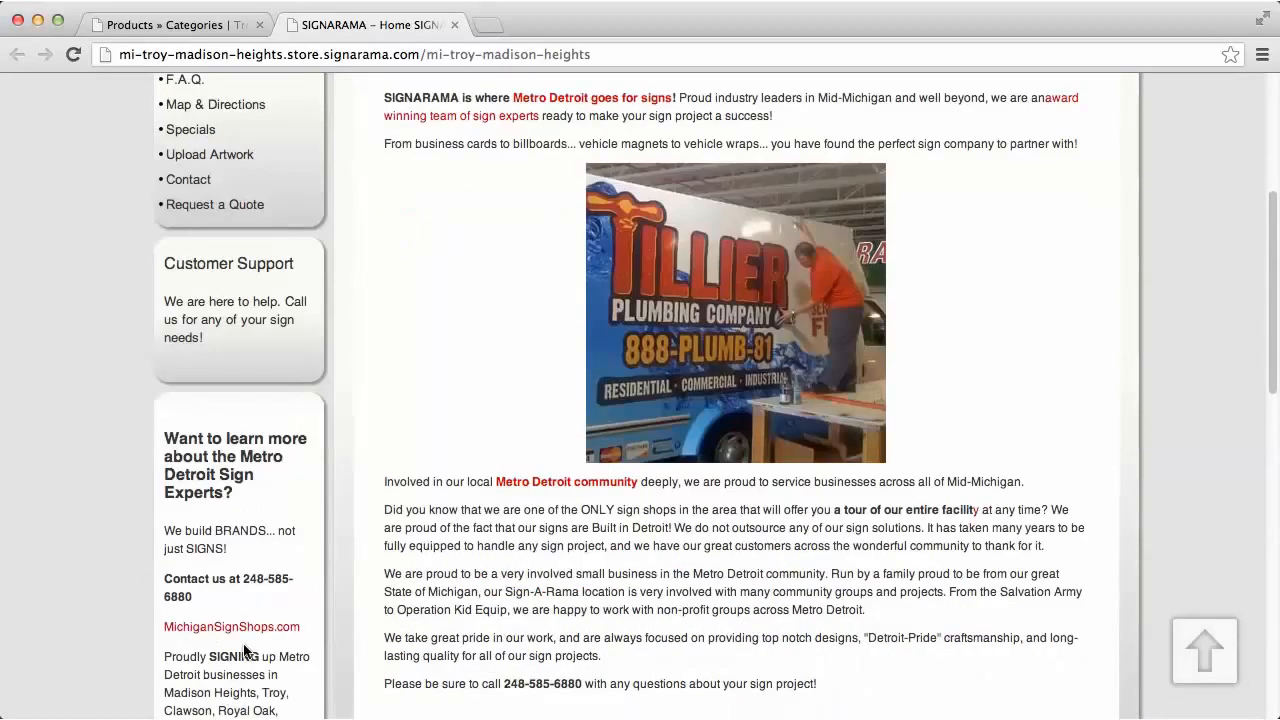
scroll(244, 650, down, 3)
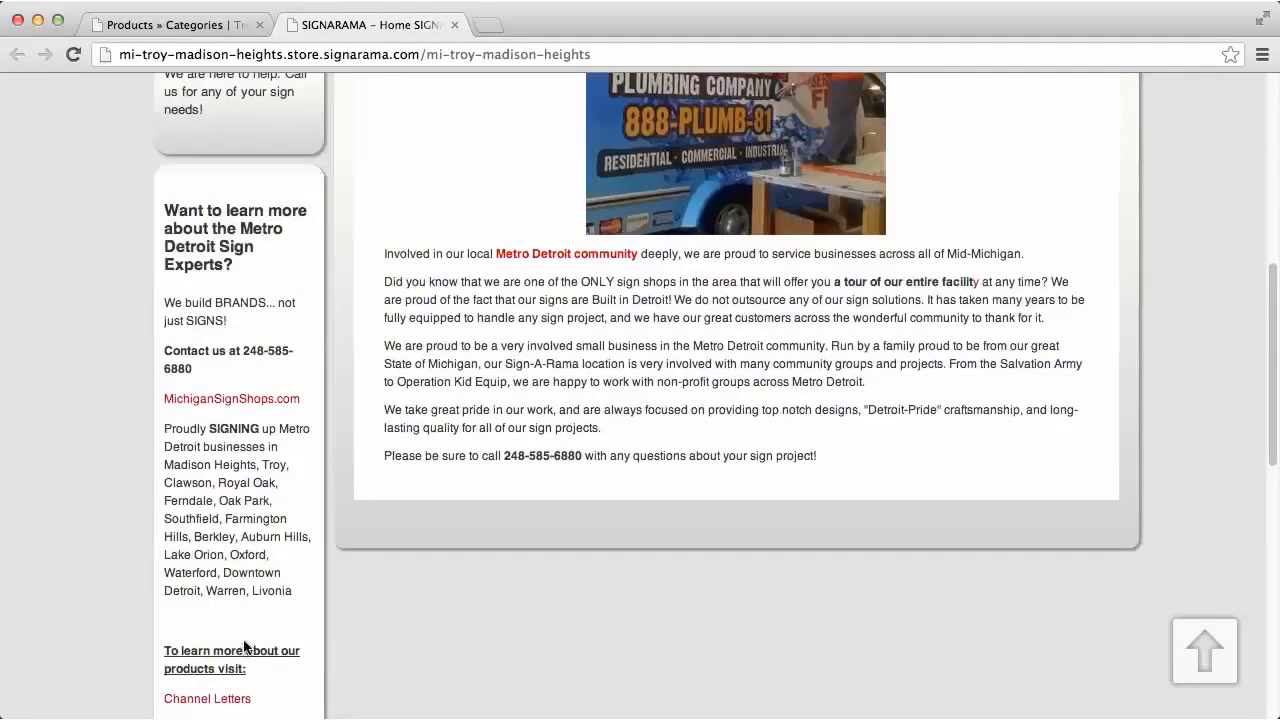
scroll(245, 647, down, 4)
scroll(246, 645, down, 6)
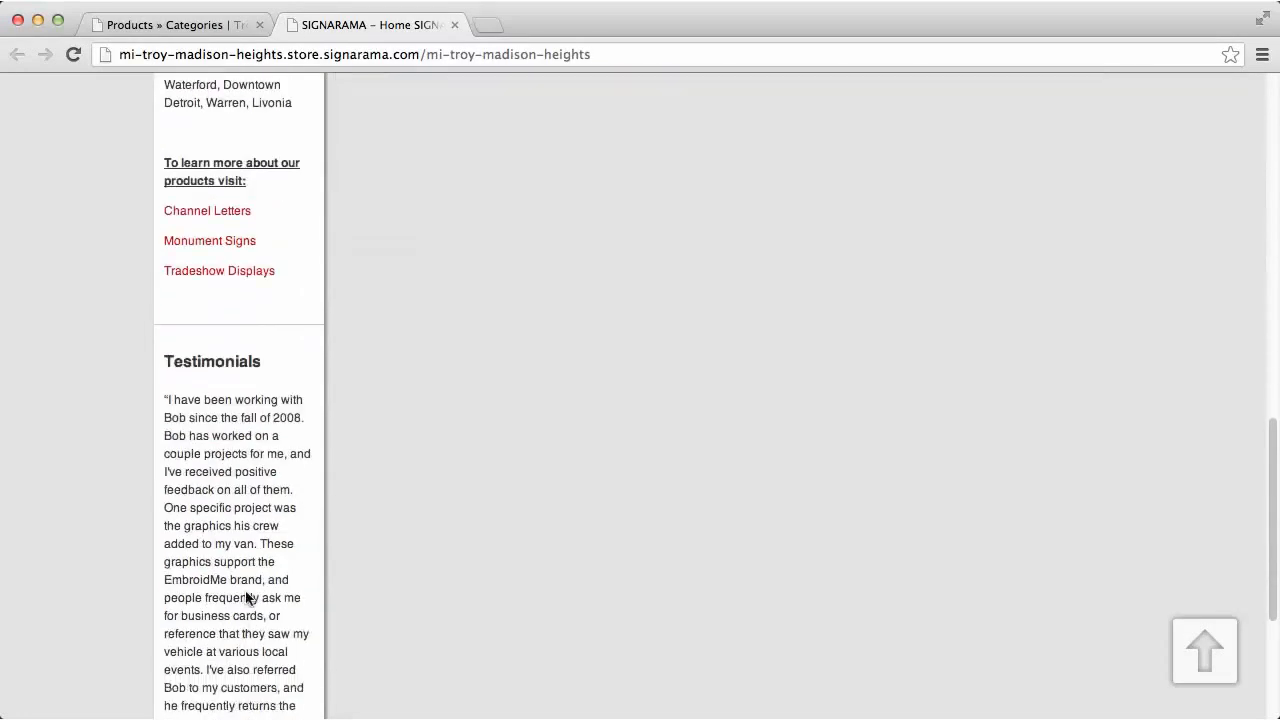
scroll(240, 560, down, 5)
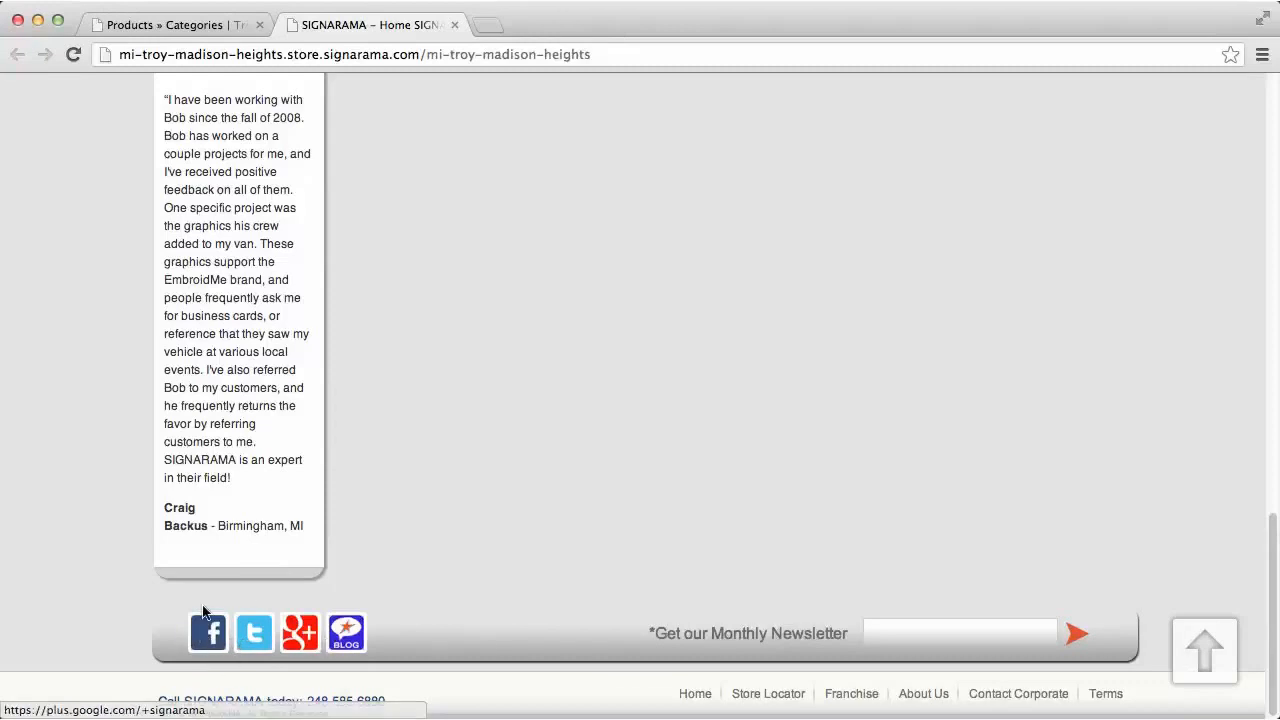
scroll(690, 472, up, 3)
scroll(690, 476, up, 8)
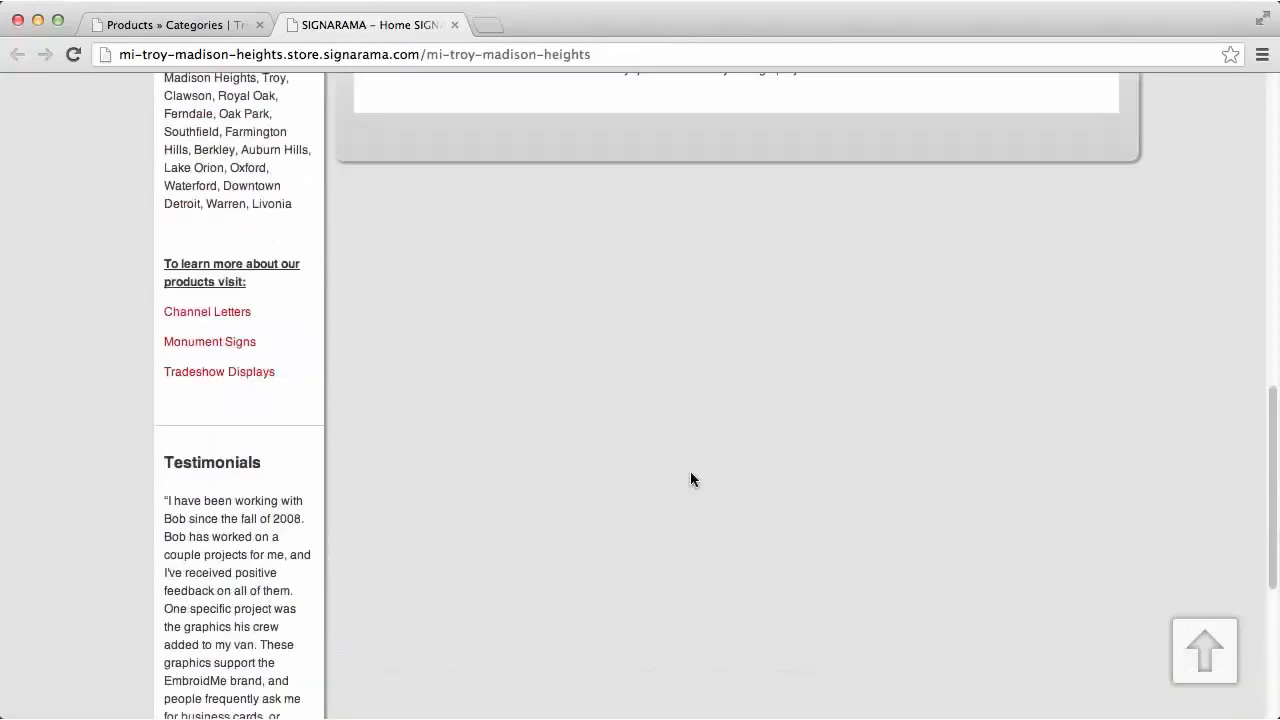
scroll(690, 478, up, 10)
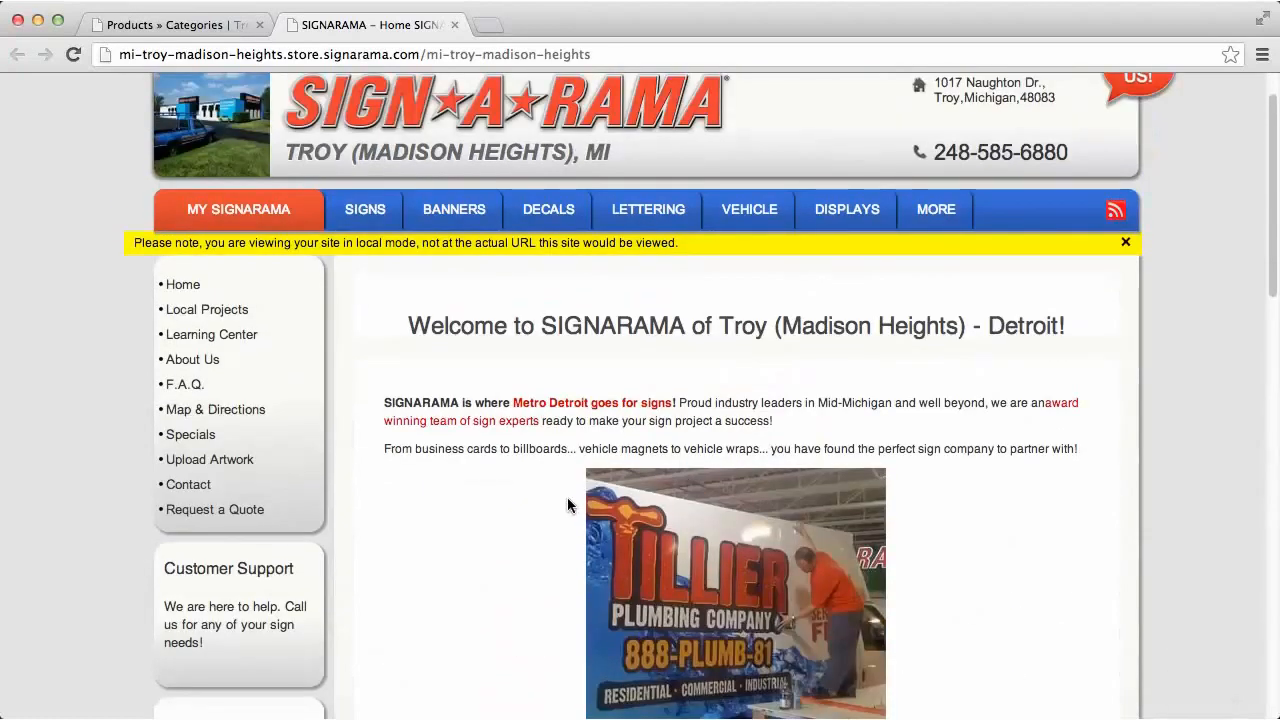
scroll(566, 499, up, 1)
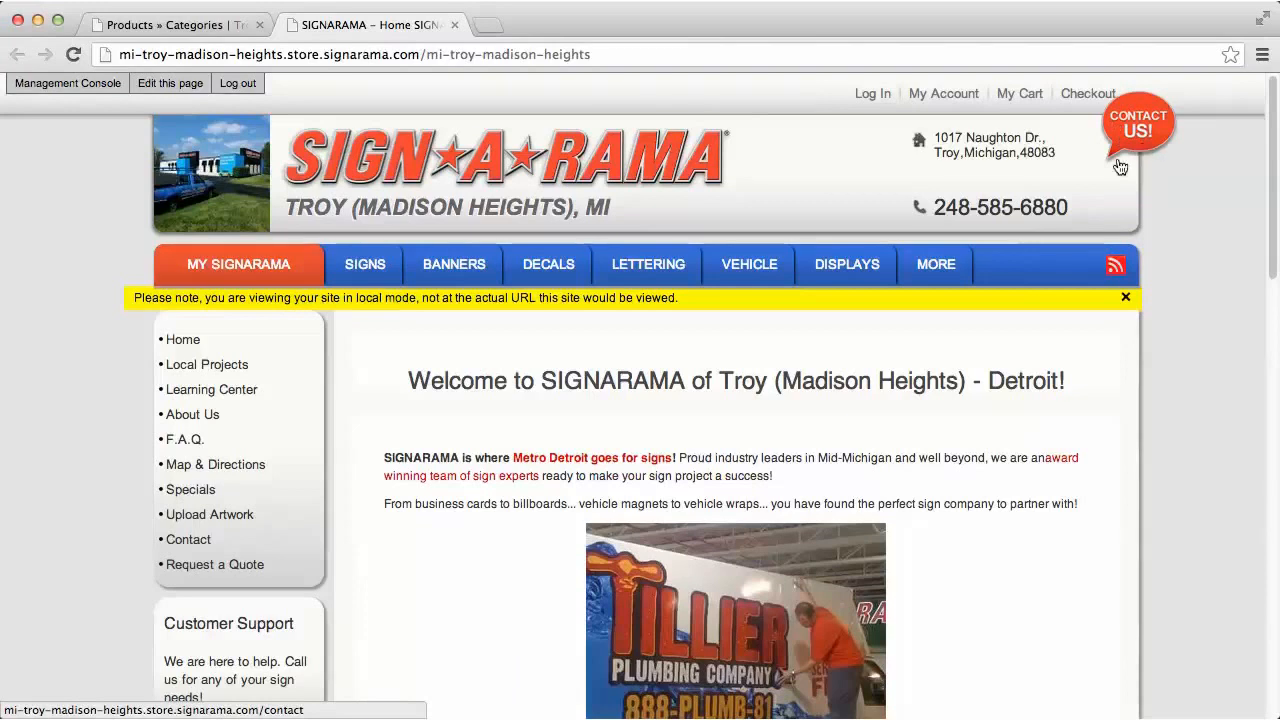
Open the Local Projects page on the public site, look over its project categories, and open Outdoor Signs.
click(218, 368)
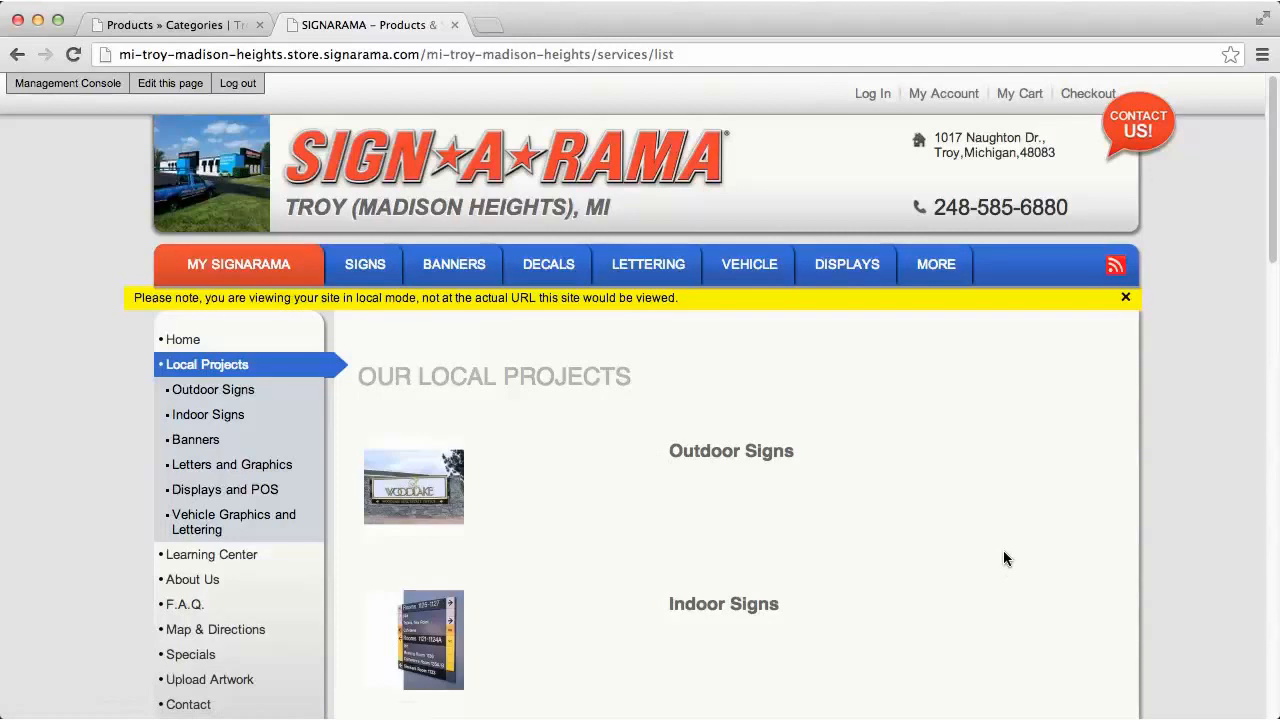
scroll(1008, 542, down, 2)
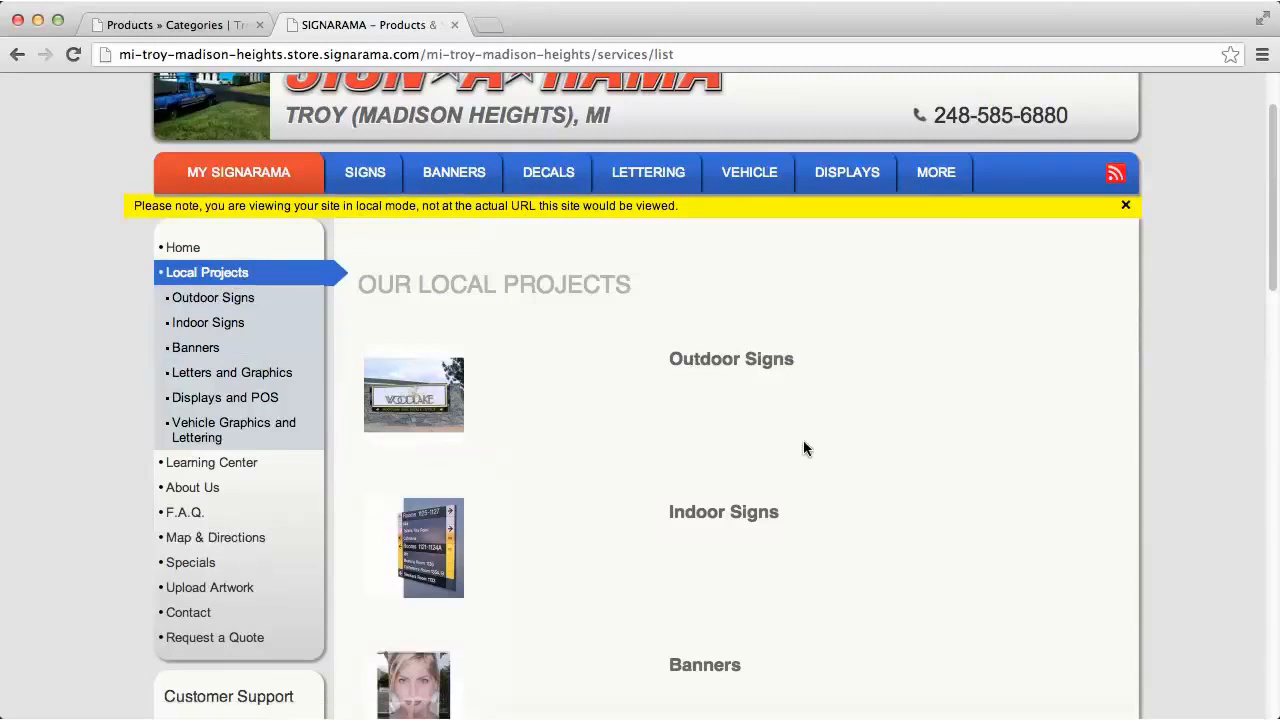
click(192, 298)
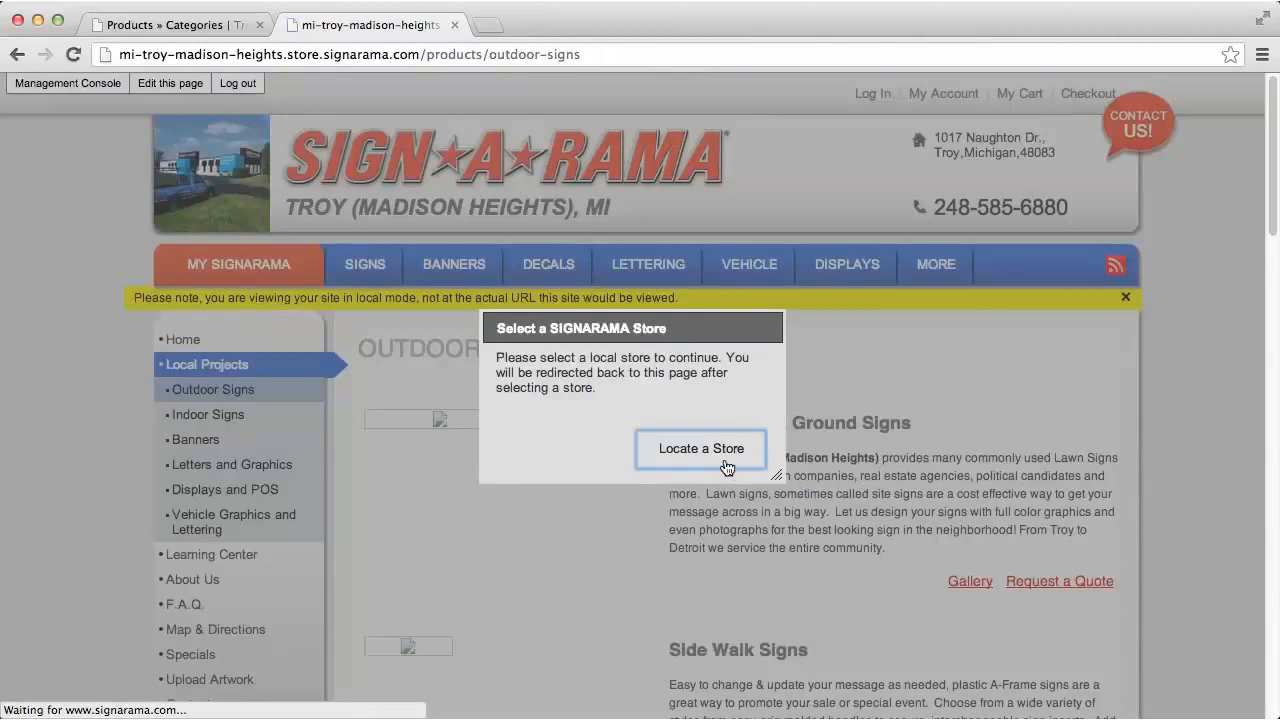
Resize the store selection prompt, move it clear of the Outdoor Signs content, and follow it to the store locator.
click(941, 373)
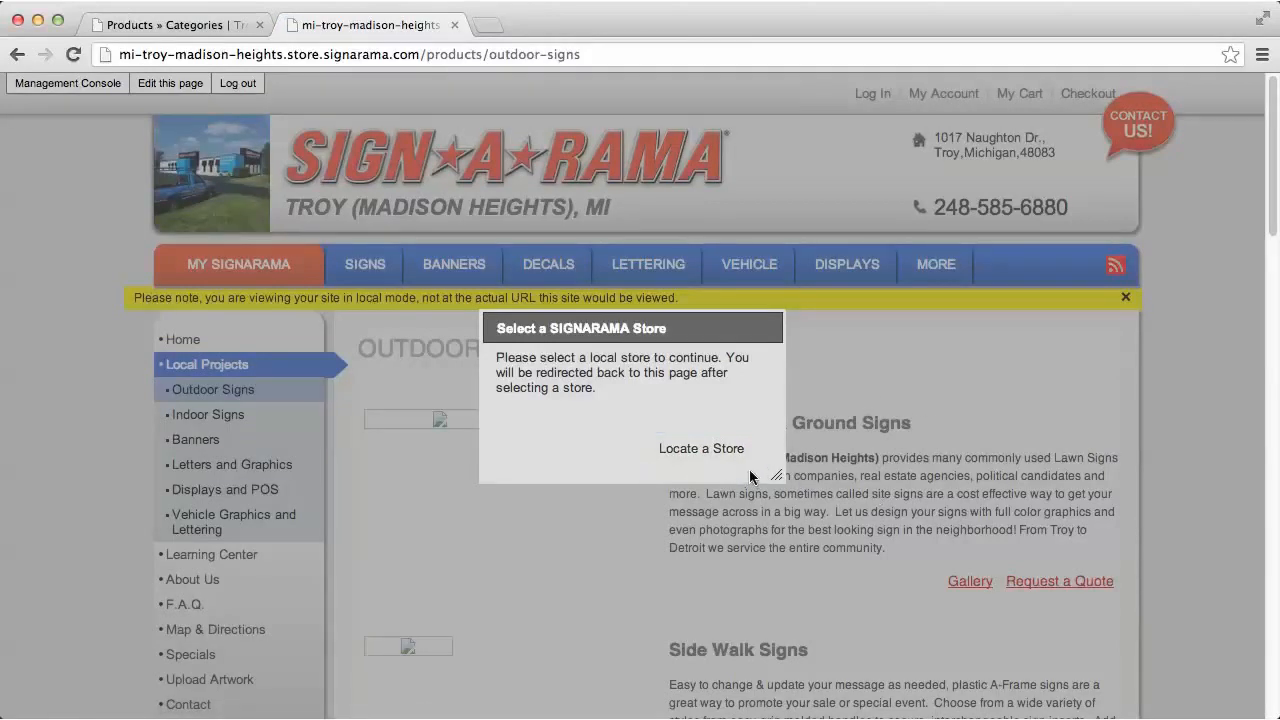
drag(778, 478, 972, 628)
drag(911, 581, 1230, 252)
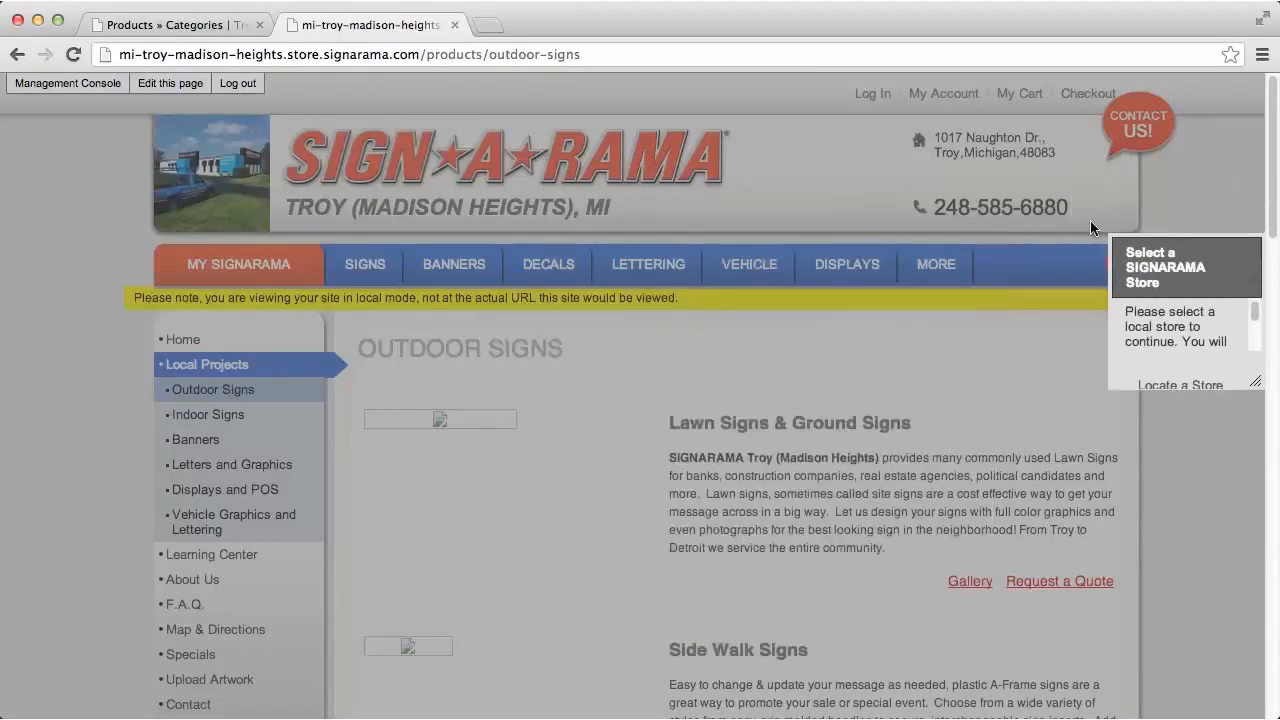
click(1201, 386)
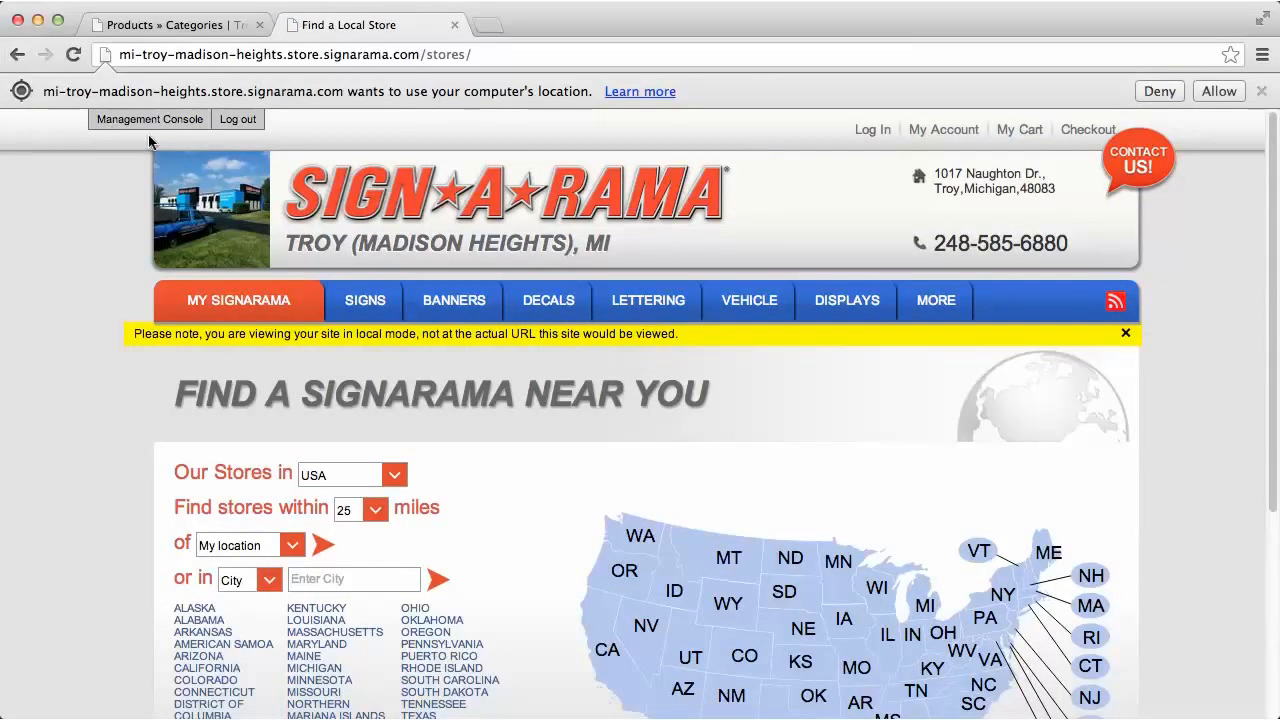
Return to the Management Console and open the Neon Signs module from the Franchisee Settings for editing.
click(155, 124)
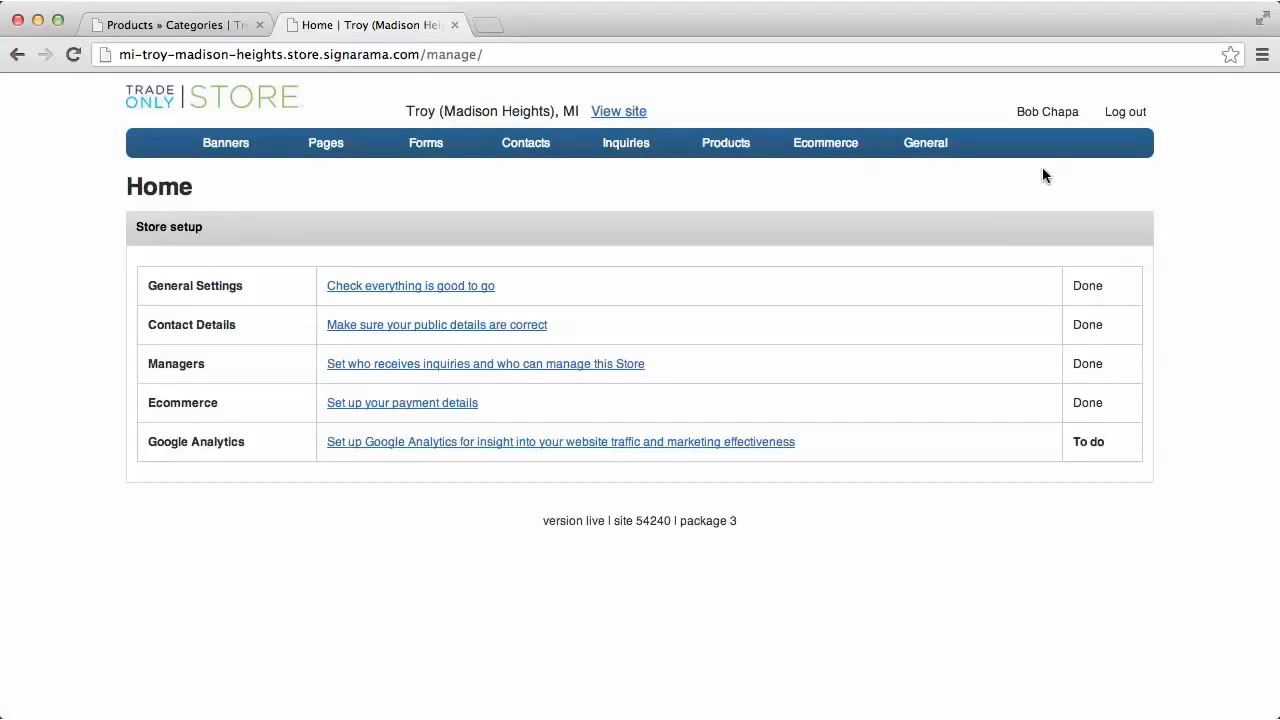
click(940, 148)
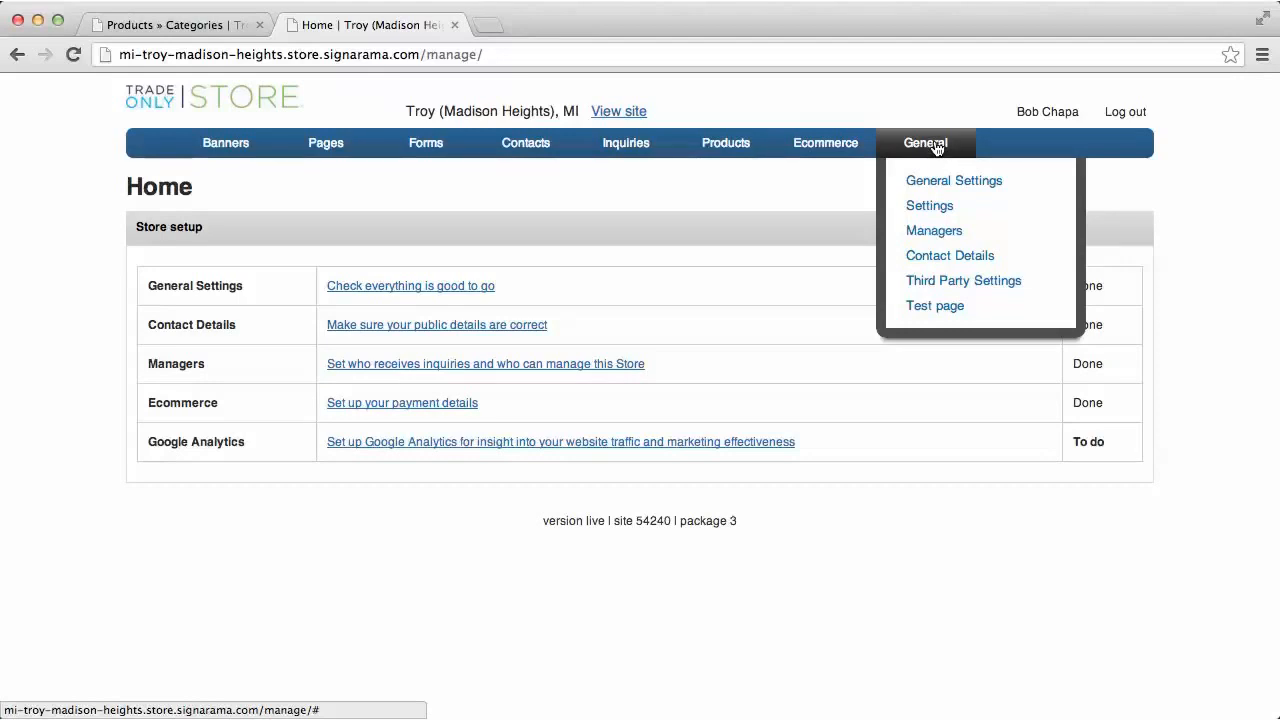
click(941, 210)
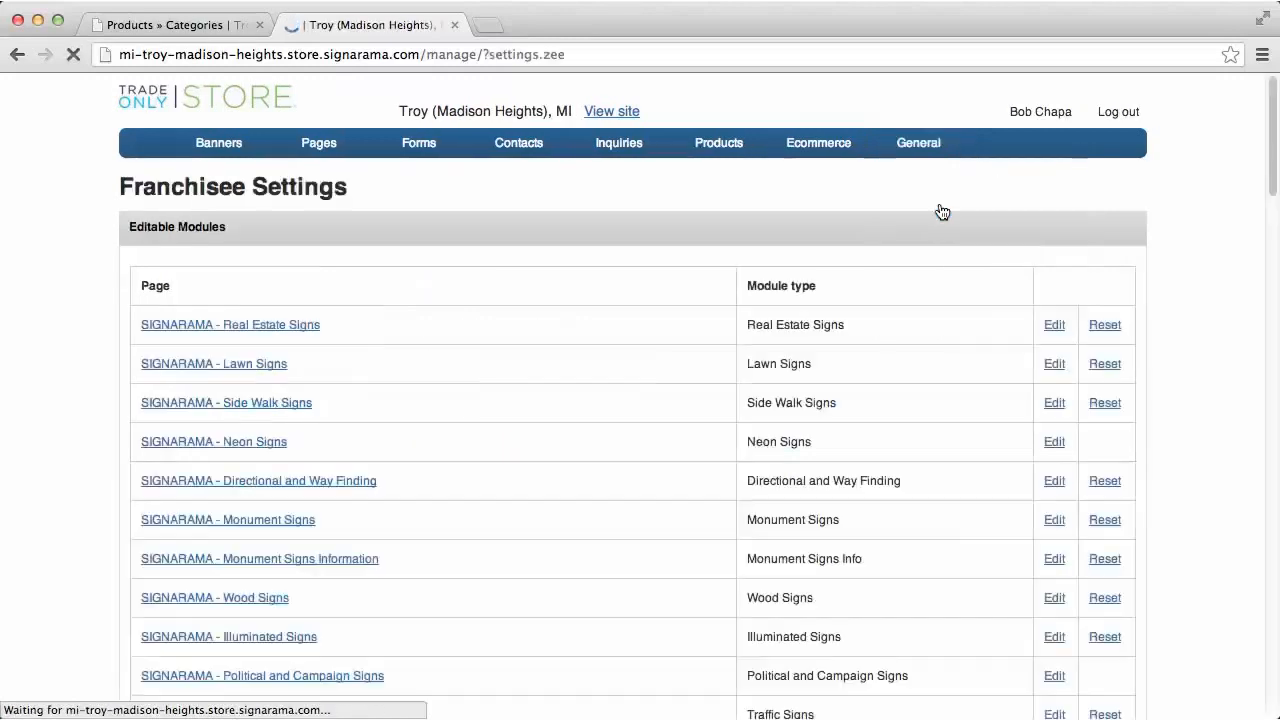
scroll(639, 287, down, 4)
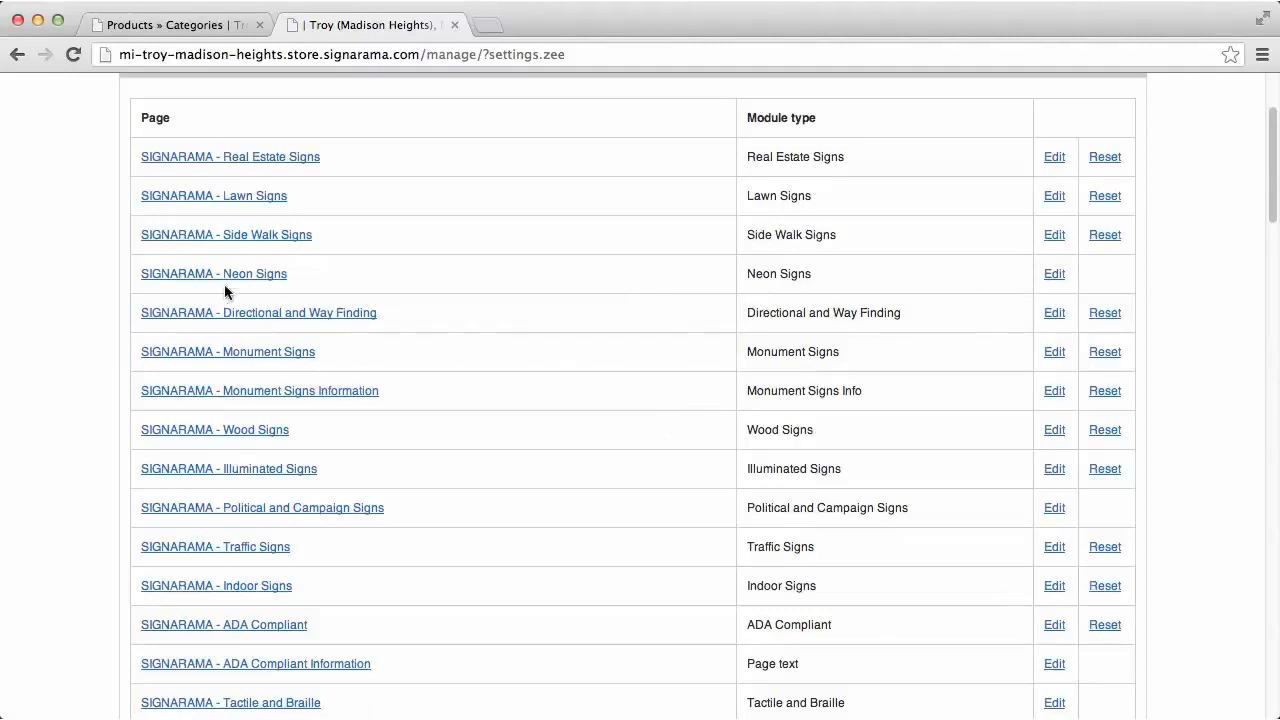
click(1055, 276)
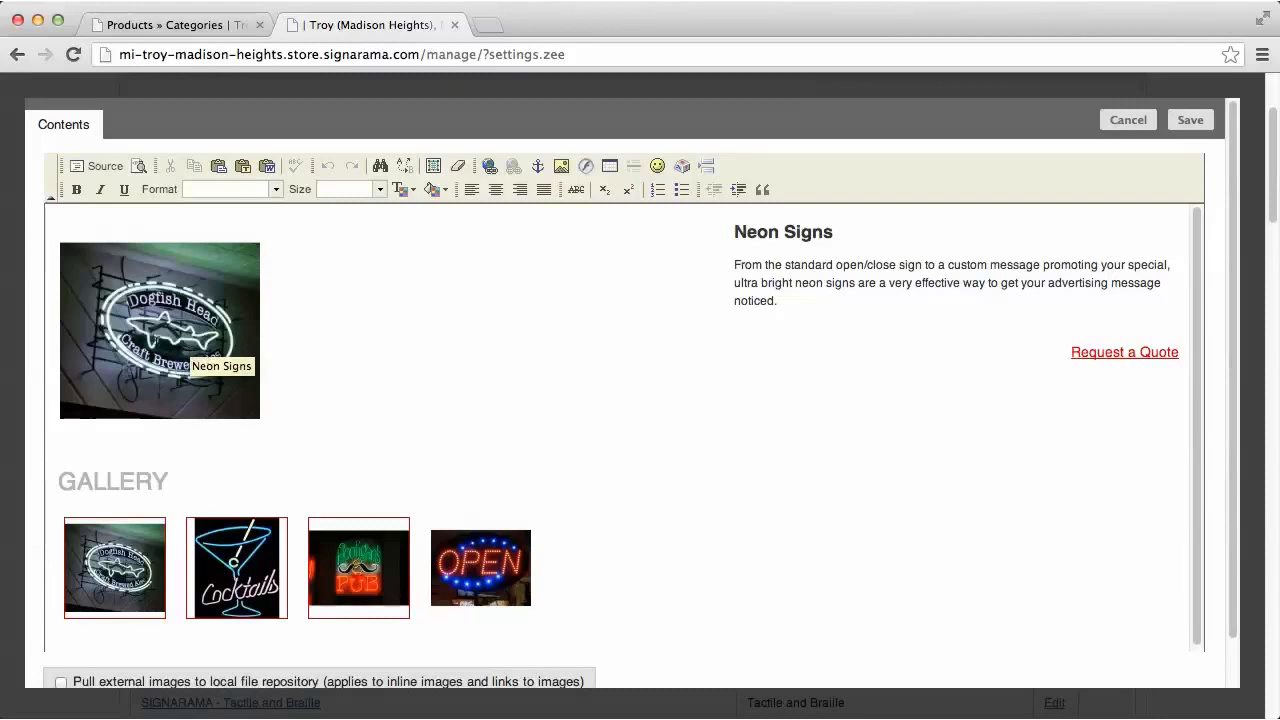
Examine the Neon Signs module's main image and description text, and view the available paragraph formats.
click(131, 274)
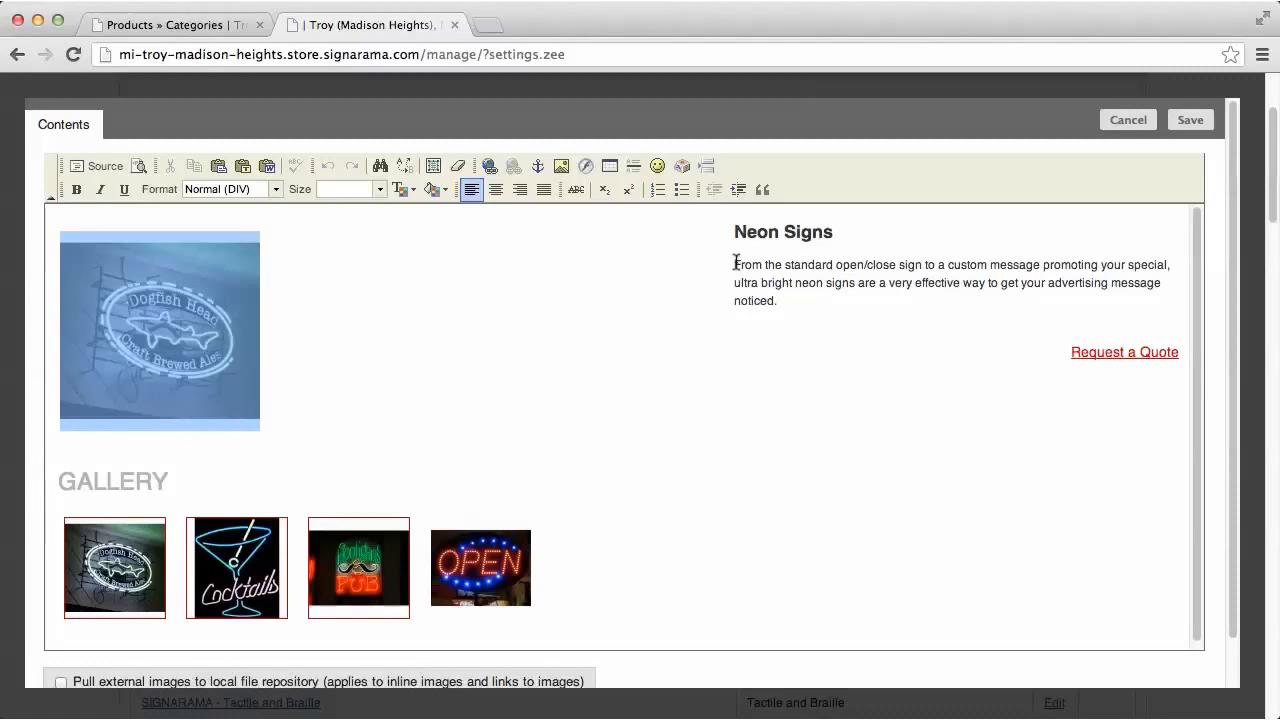
drag(734, 266, 777, 300)
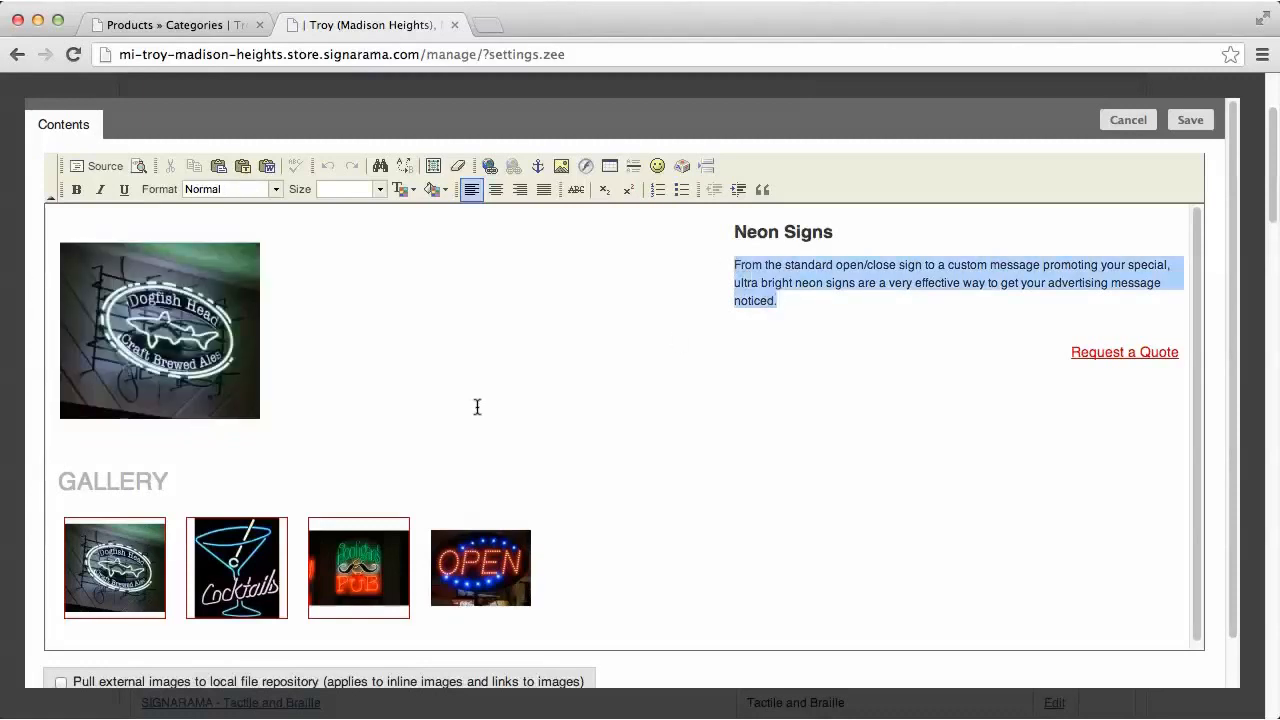
click(788, 300)
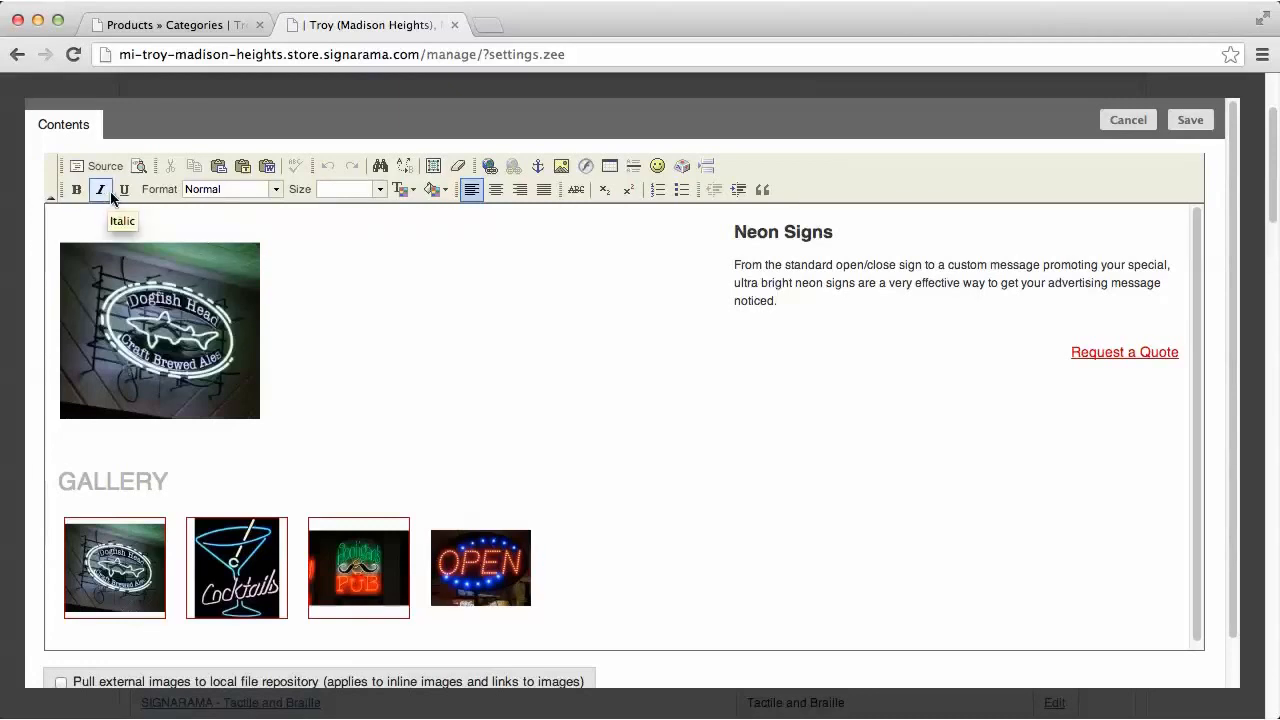
click(279, 190)
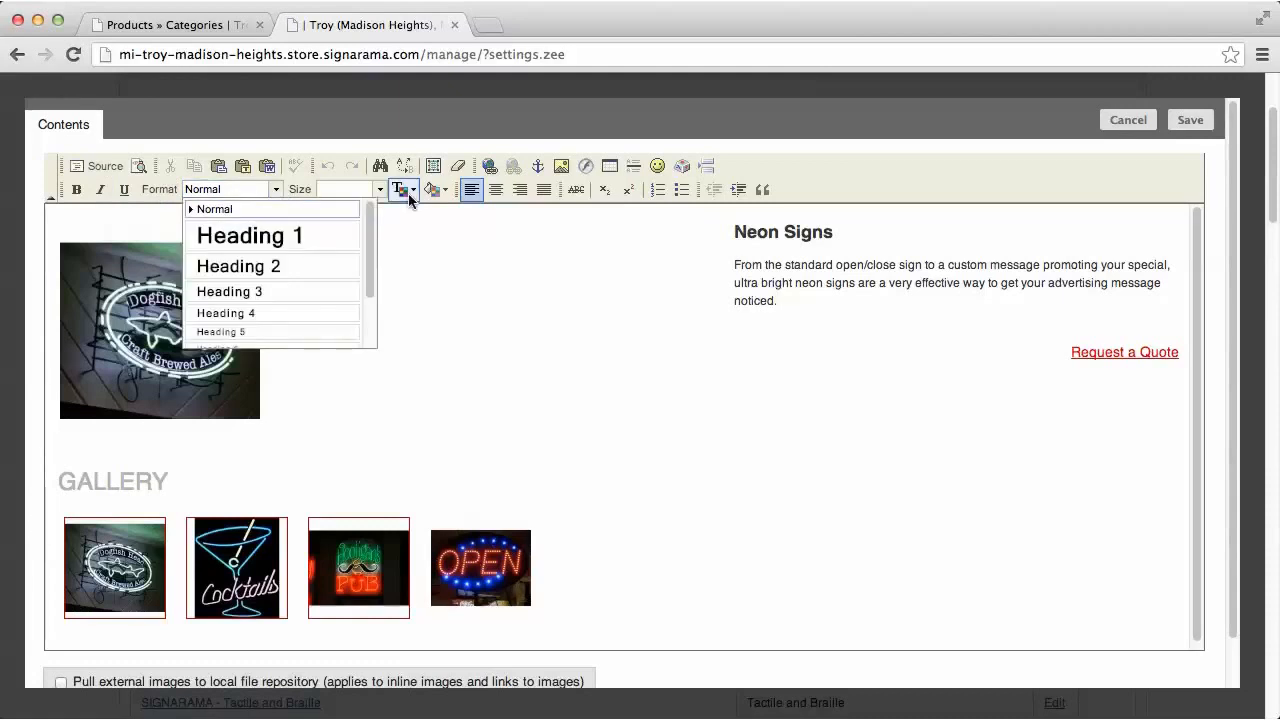
click(890, 190)
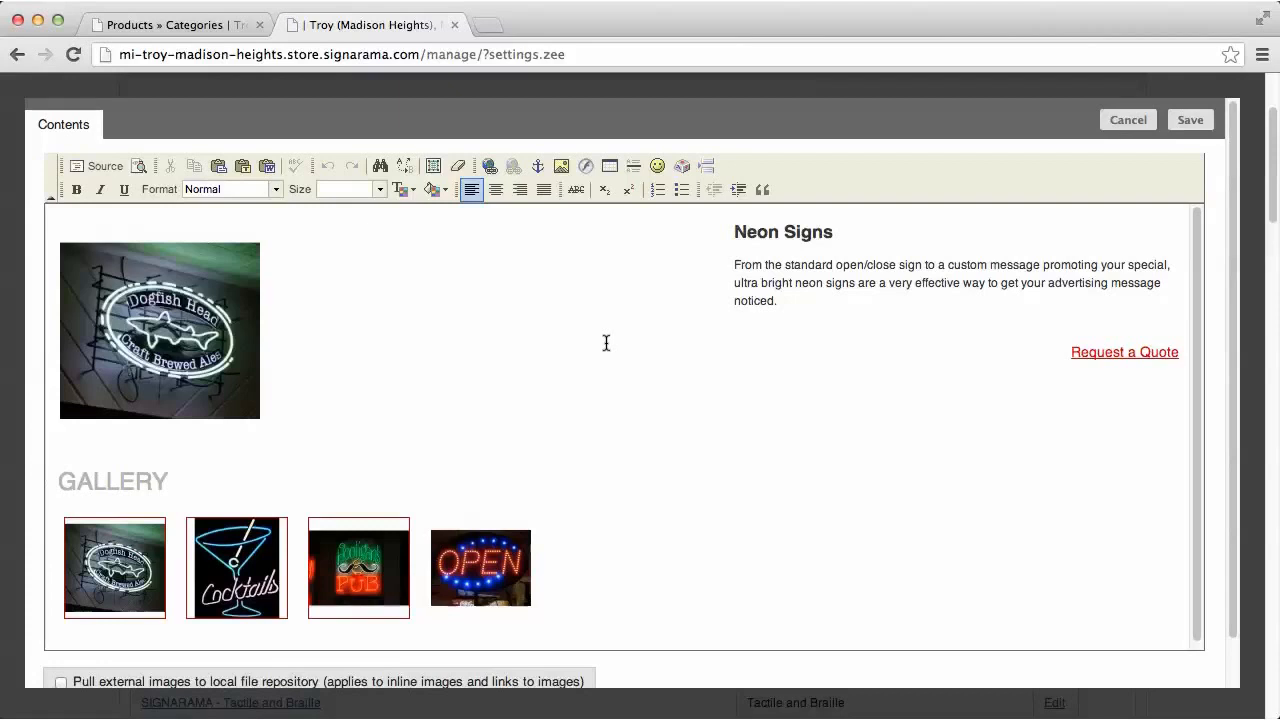
From the image properties, browse the server's image files and upload ballimages.jpg from the Desktop.
click(562, 168)
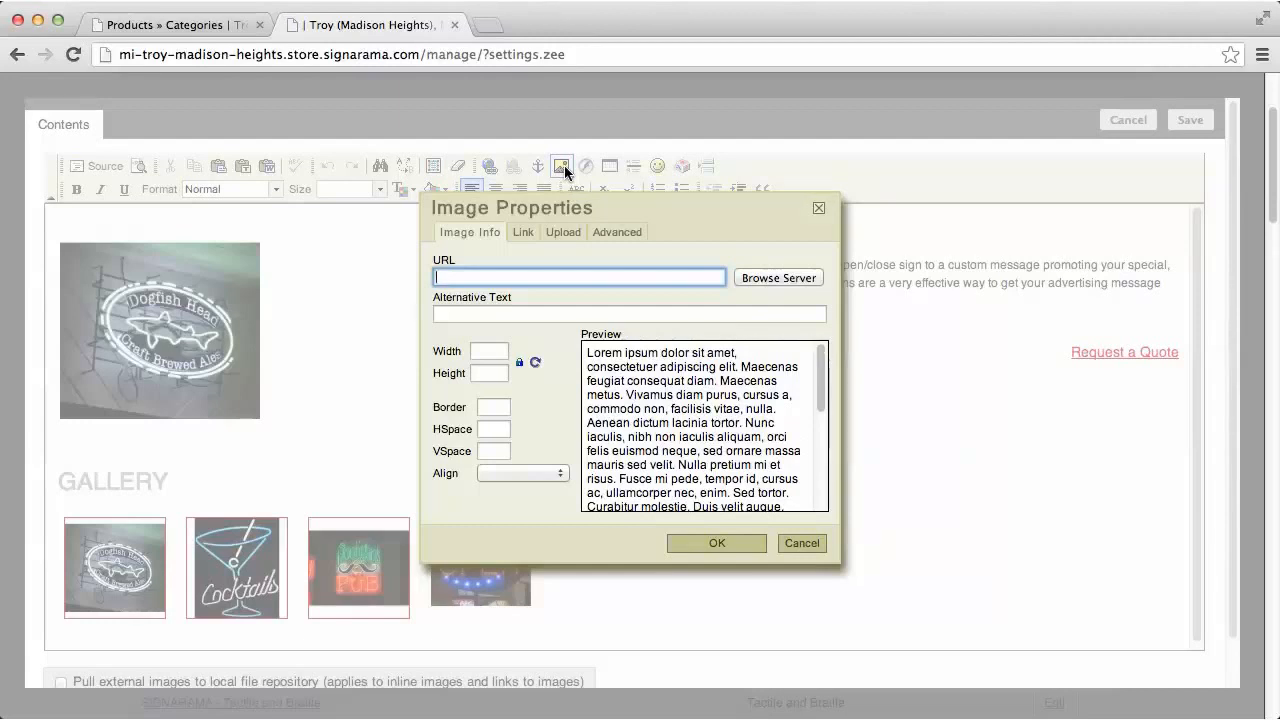
click(800, 278)
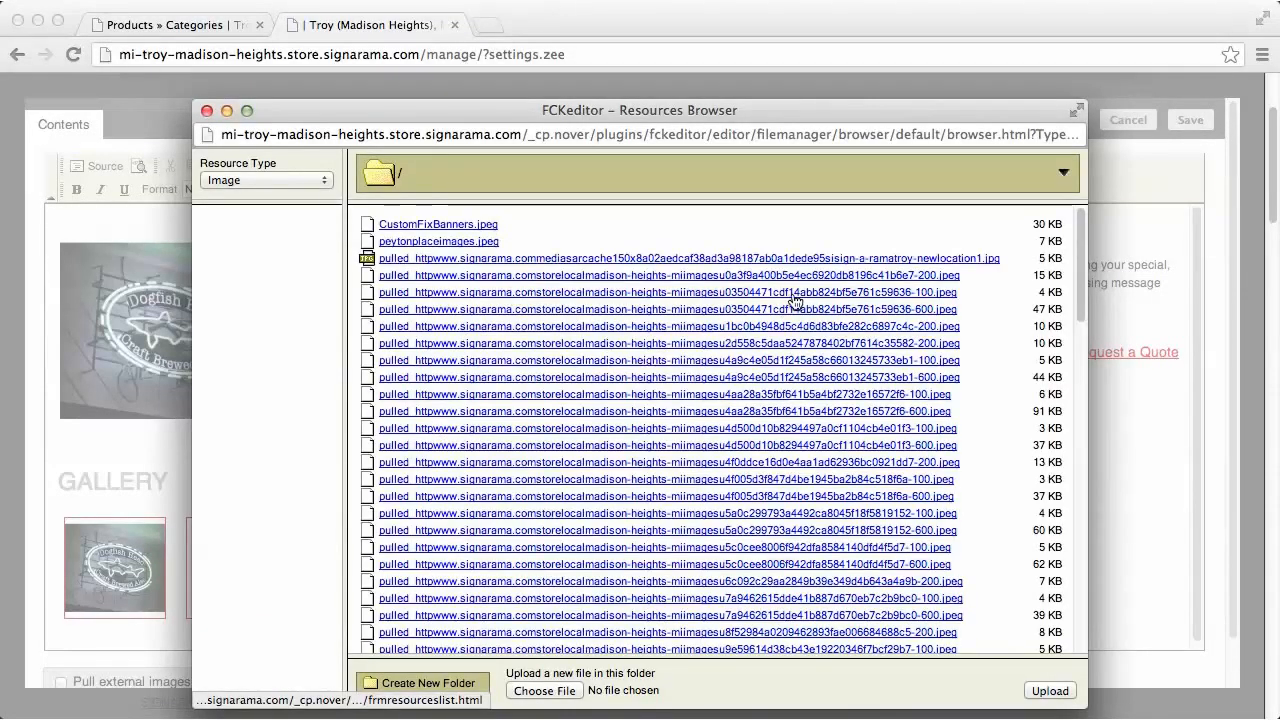
scroll(795, 305, down, 4)
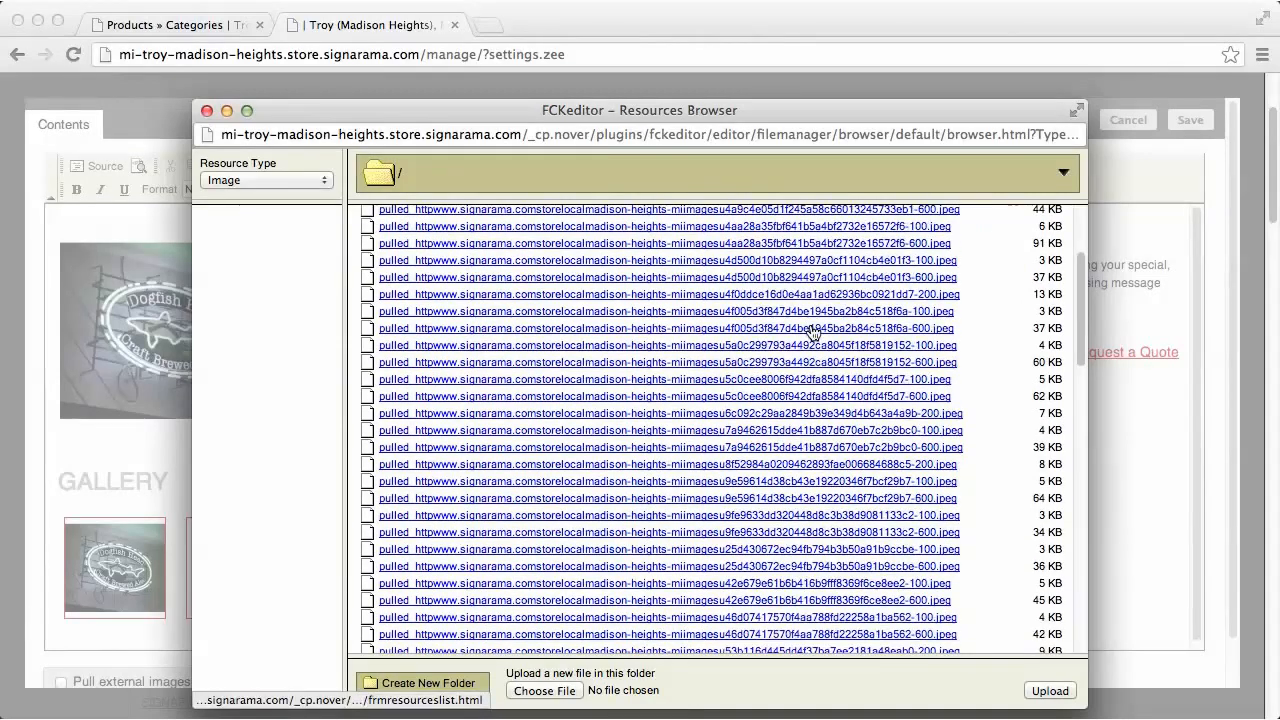
scroll(813, 333, down, 3)
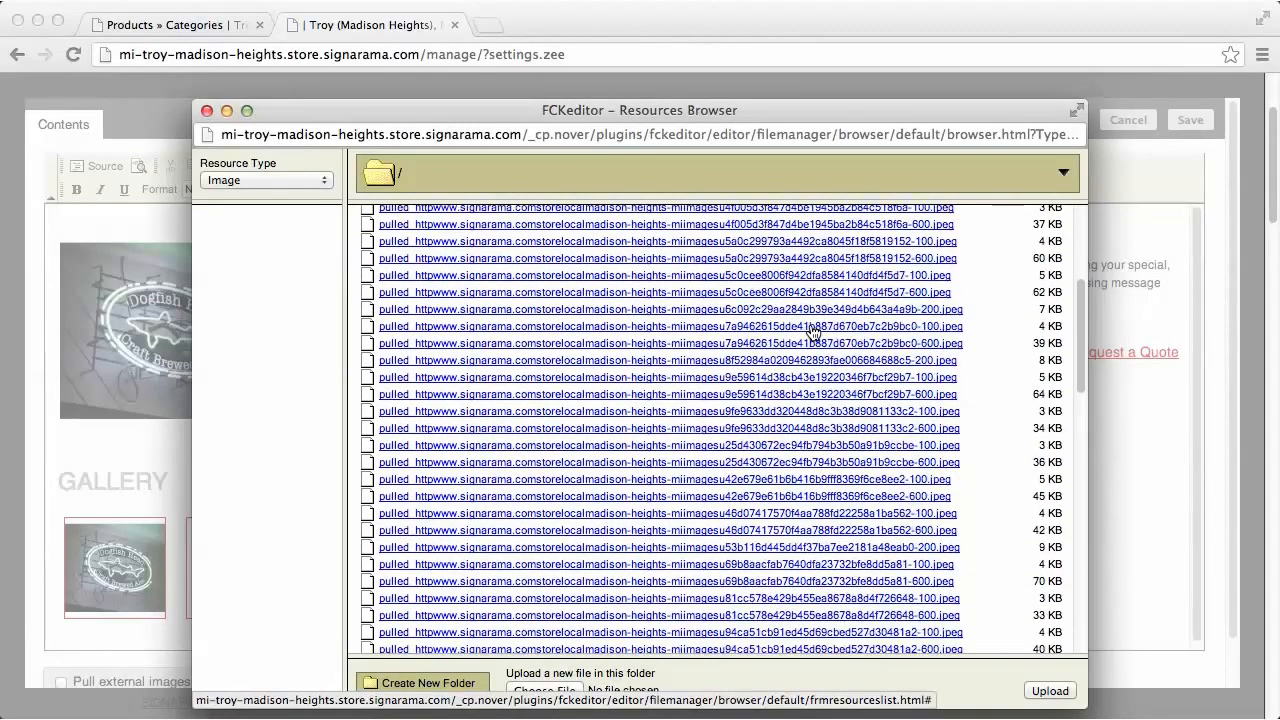
scroll(813, 333, down, 8)
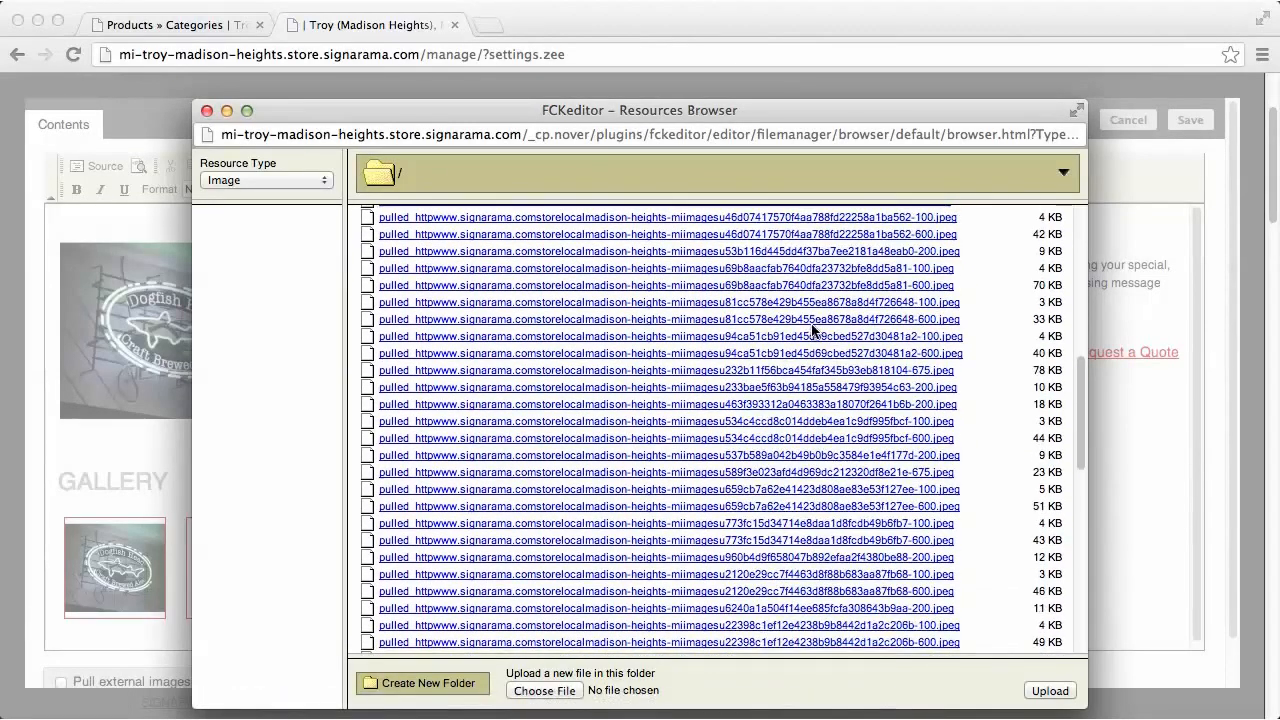
click(571, 692)
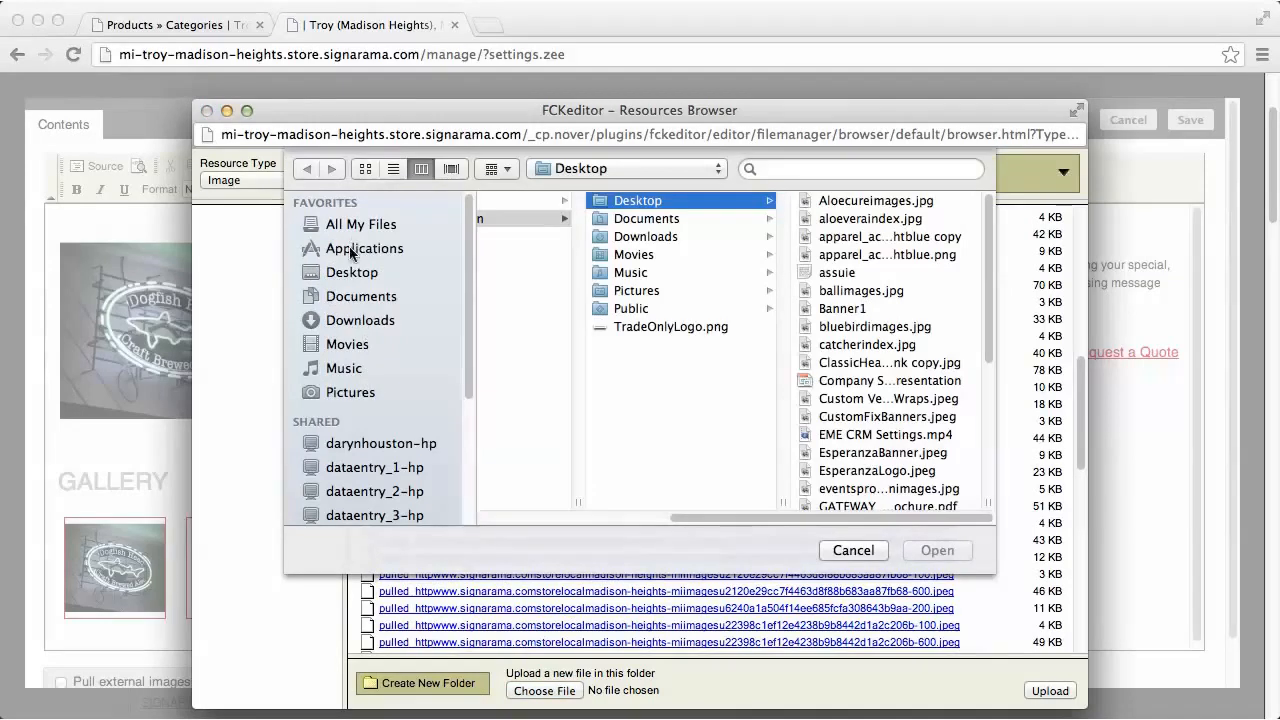
click(353, 276)
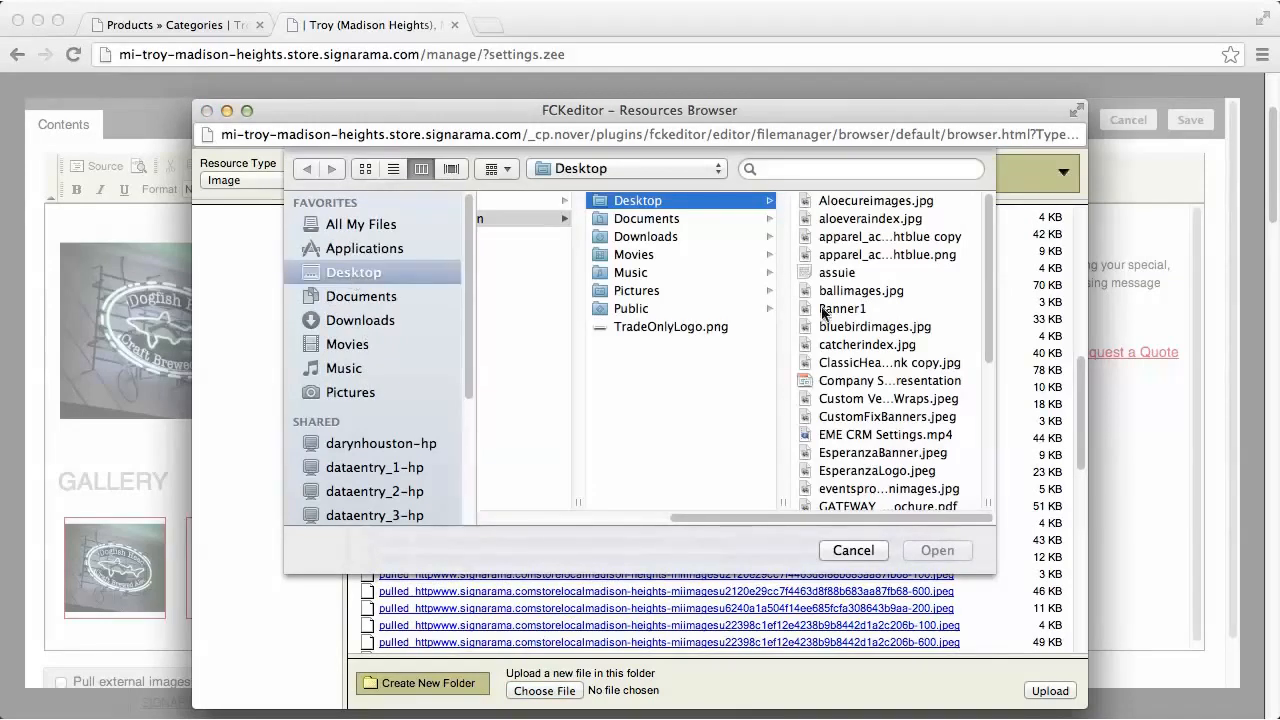
click(848, 293)
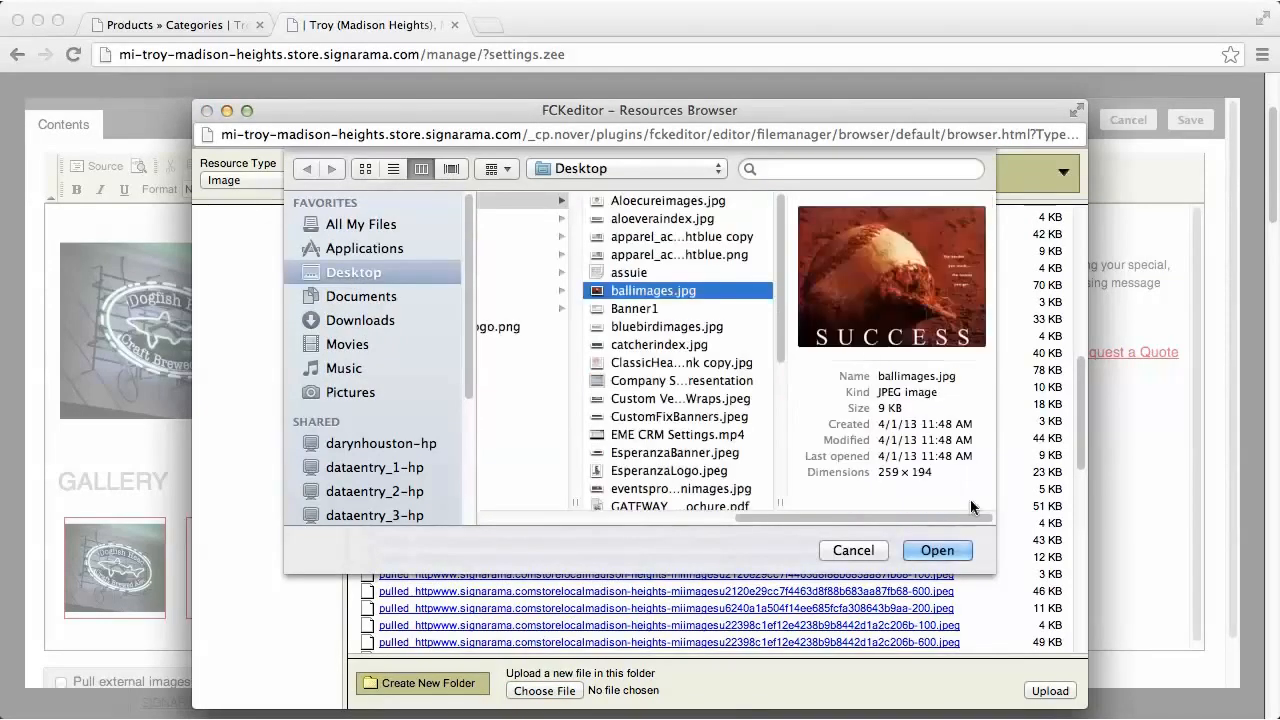
click(938, 551)
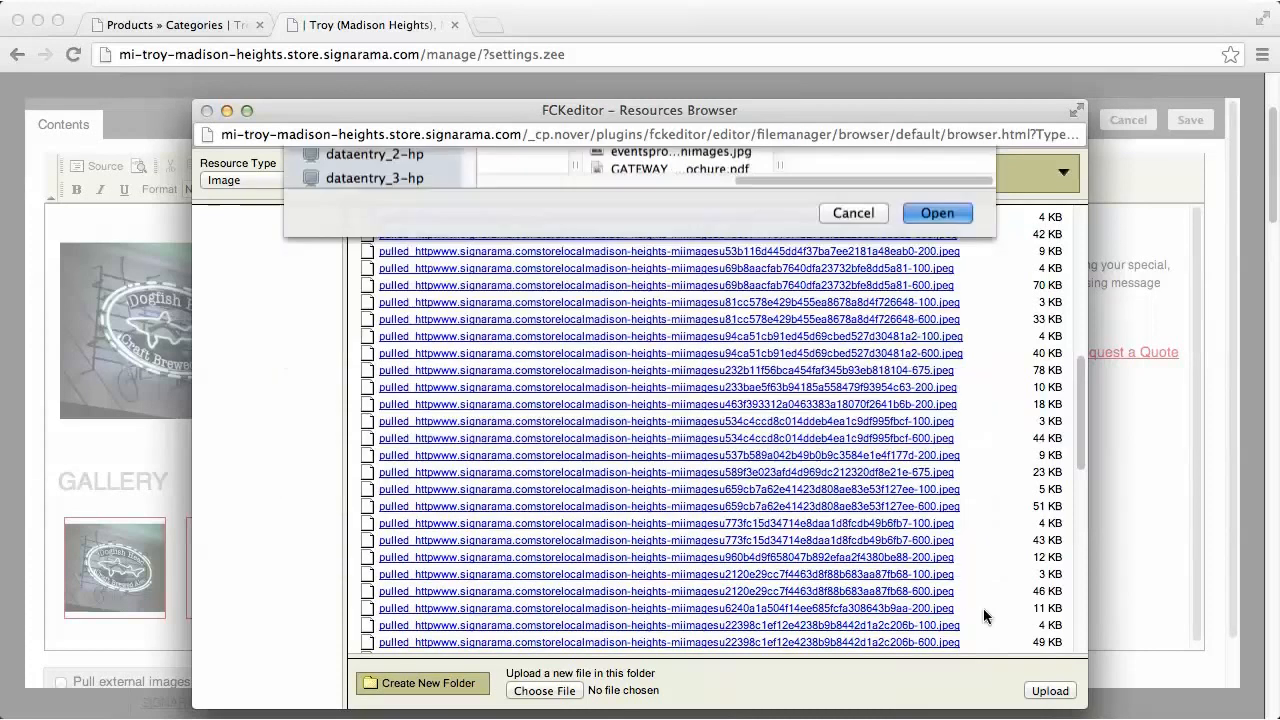
click(1049, 691)
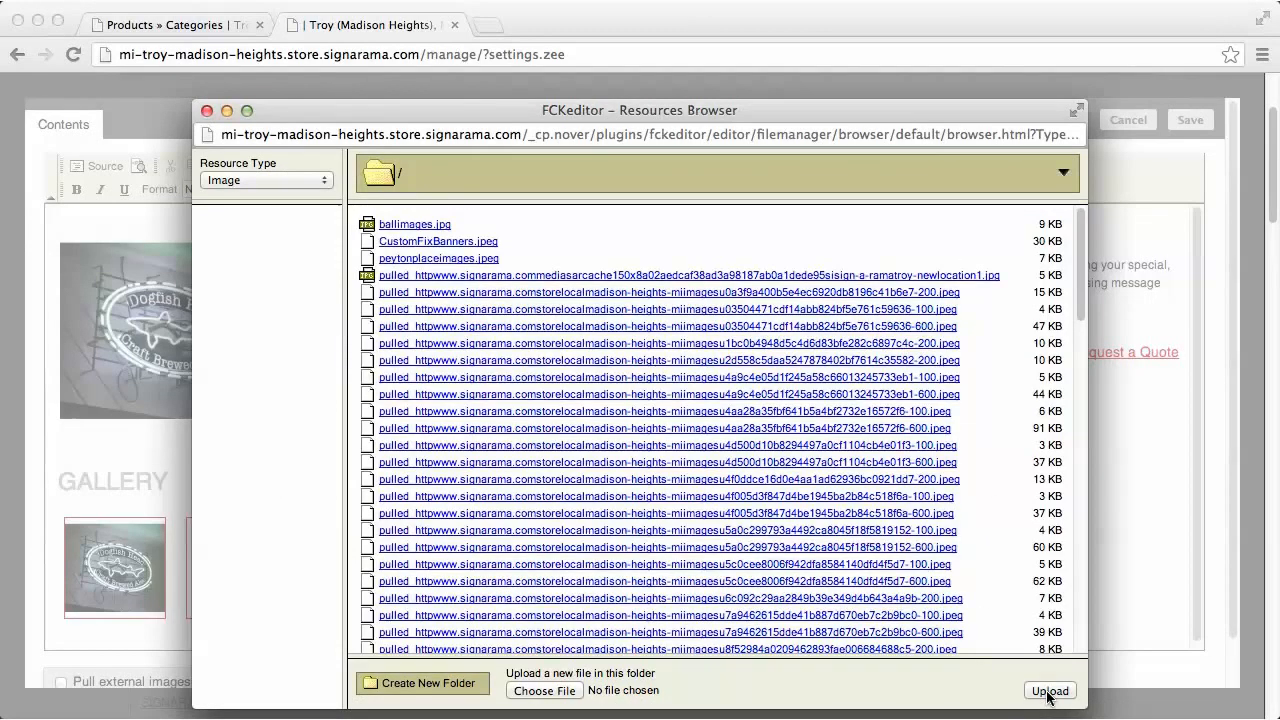
Insert ballimages.jpg at the end of the Neon Signs description with its width set to 100.
click(410, 226)
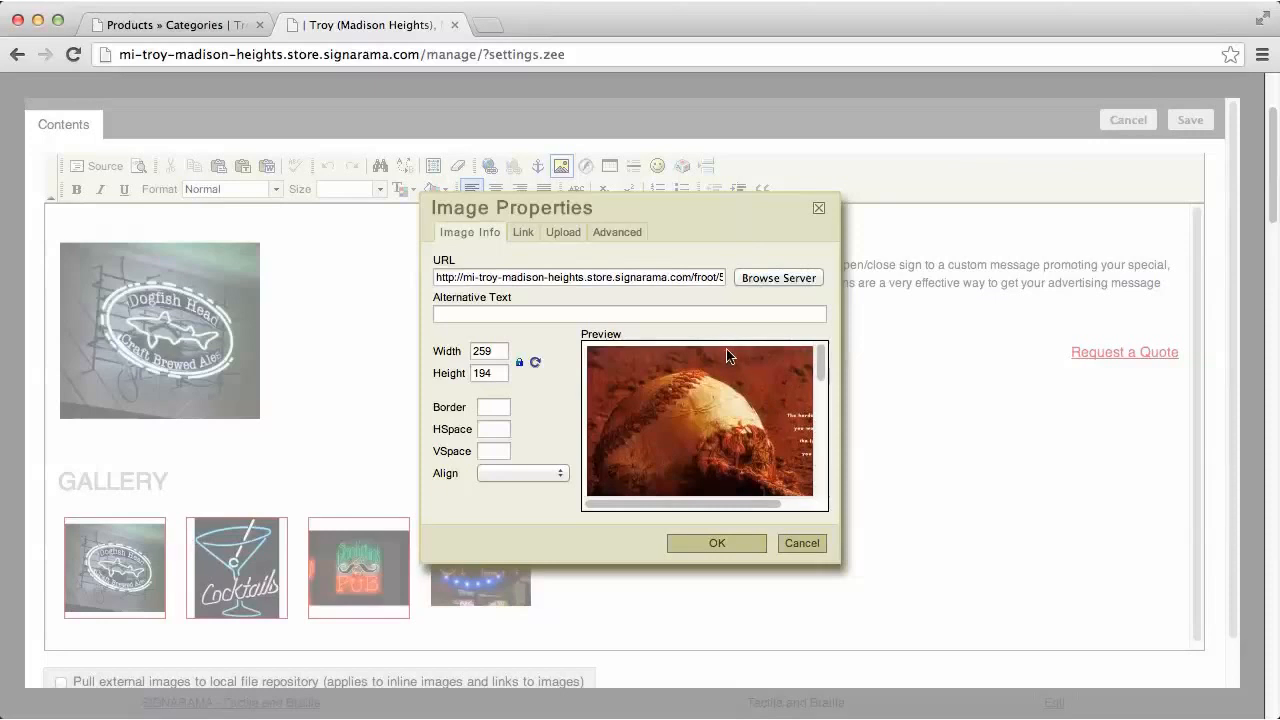
double_click(495, 351)
text(100)
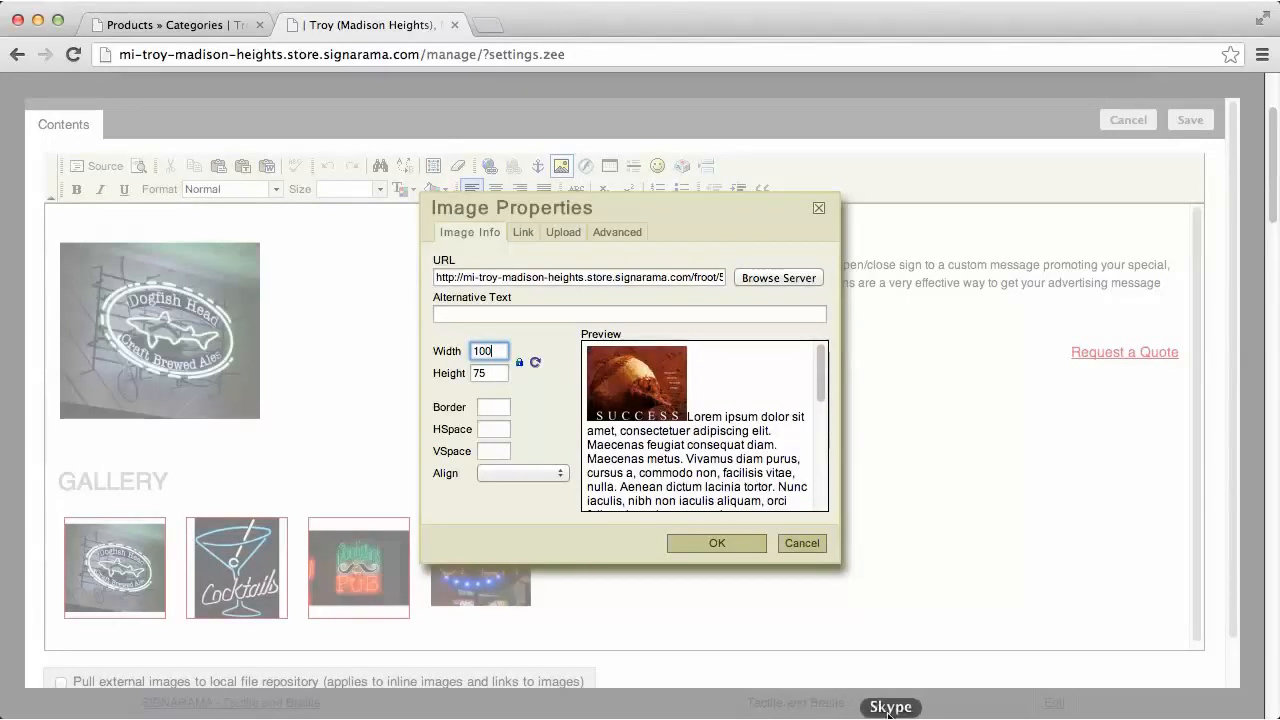
click(701, 544)
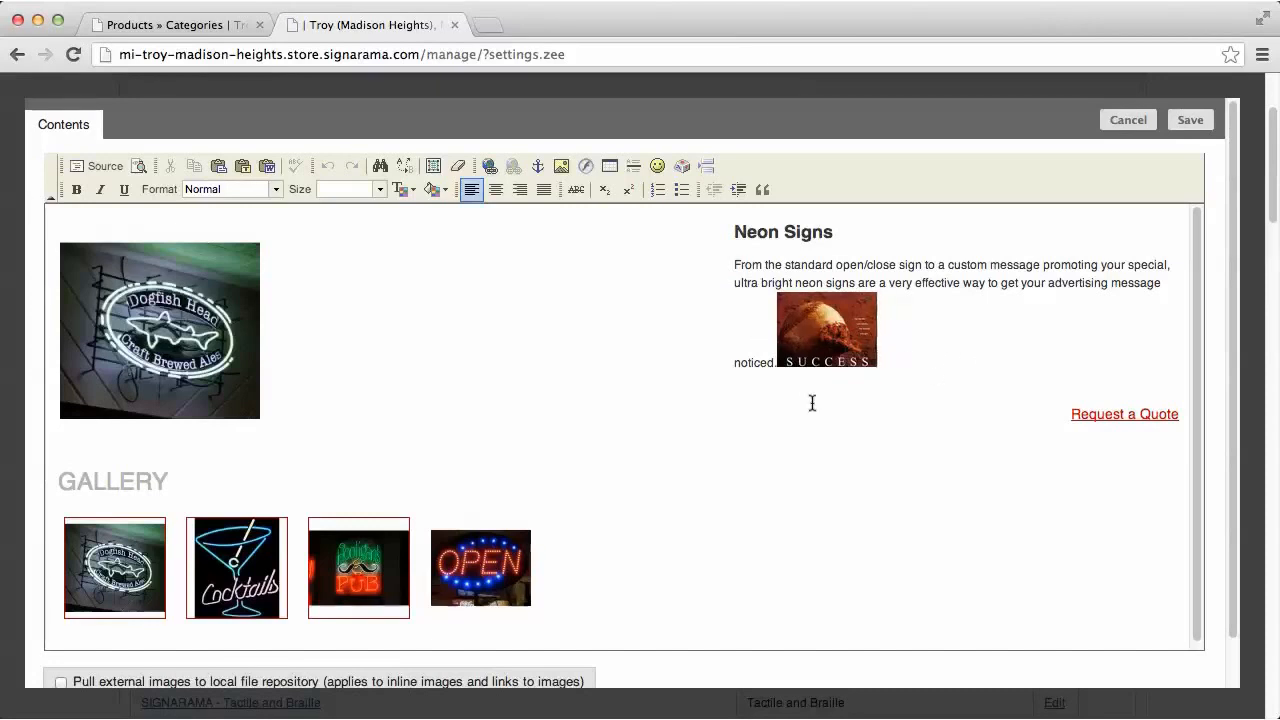
Delete the baseball image from the end of the Neon Signs description.
click(828, 331)
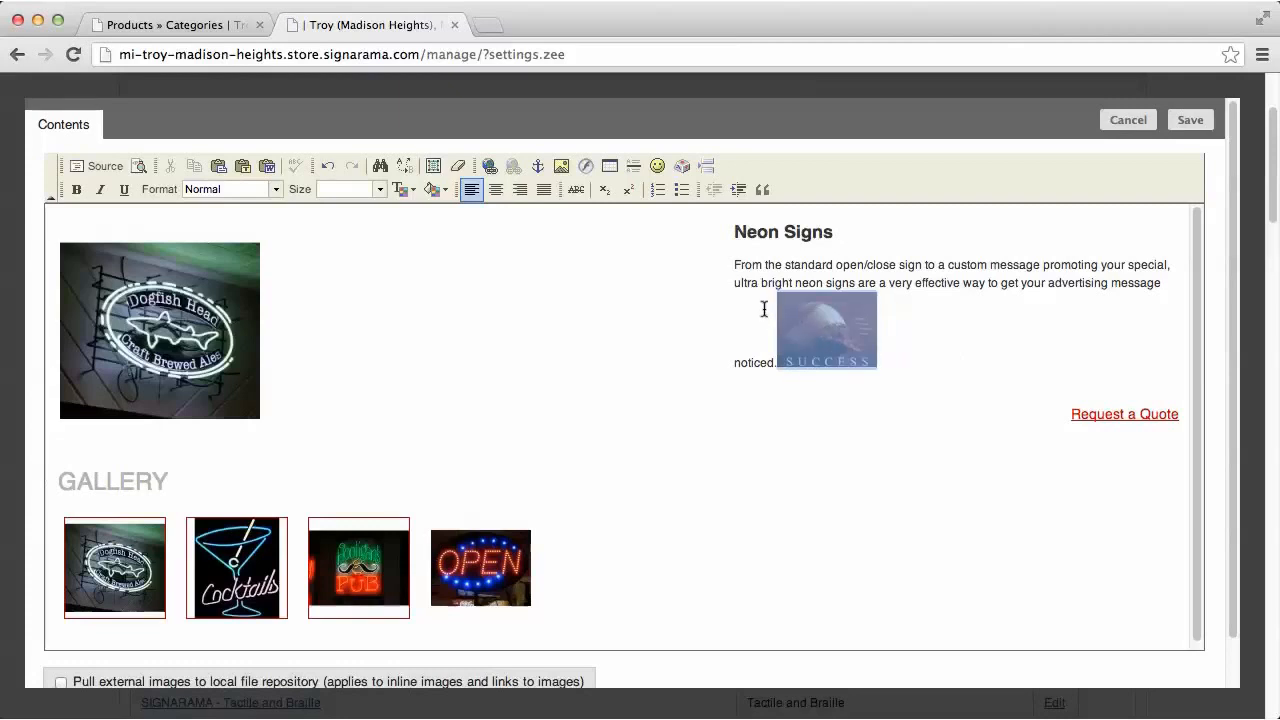
key(Delete)
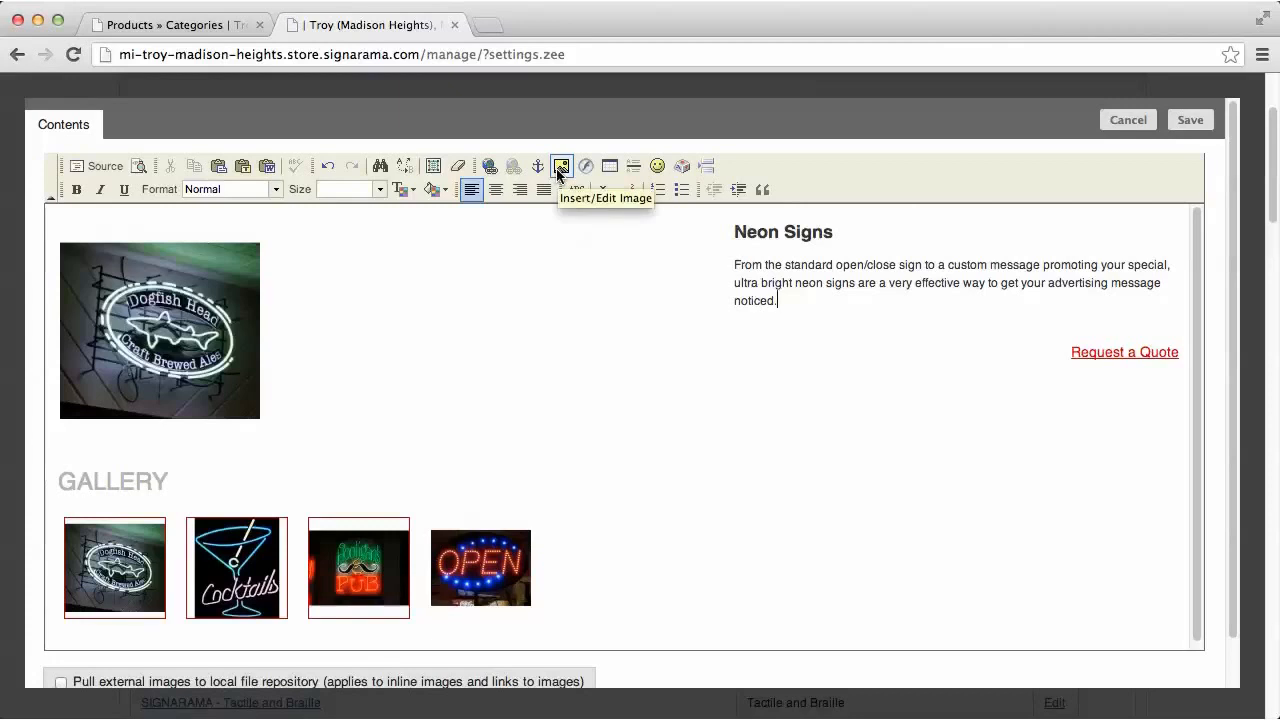
click(880, 512)
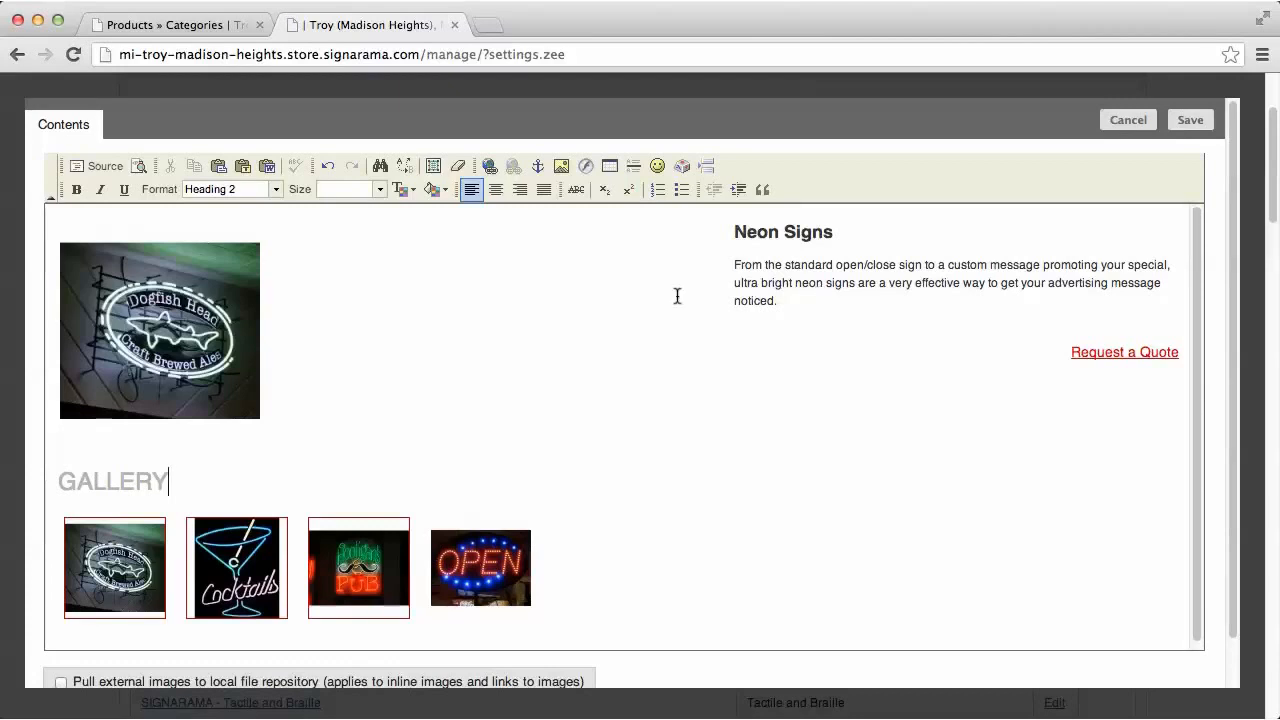
View the link options for the main neon sign image and leave them without adding a link.
click(190, 326)
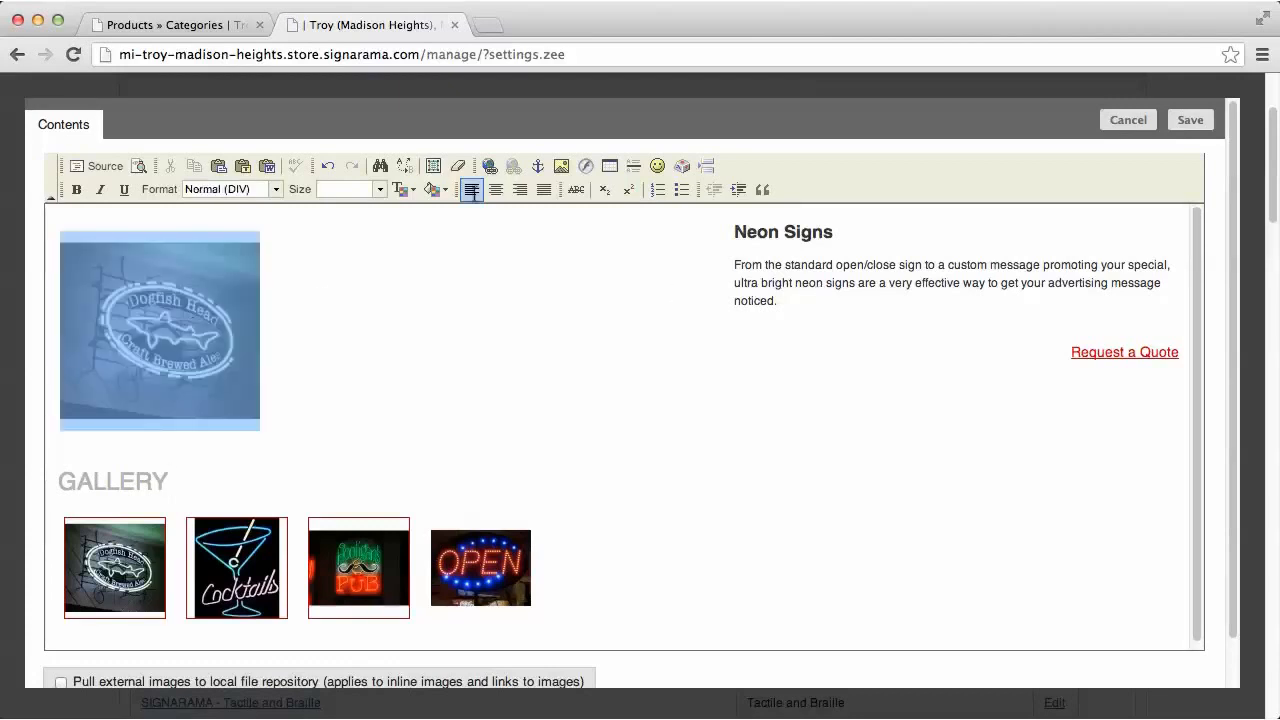
click(489, 166)
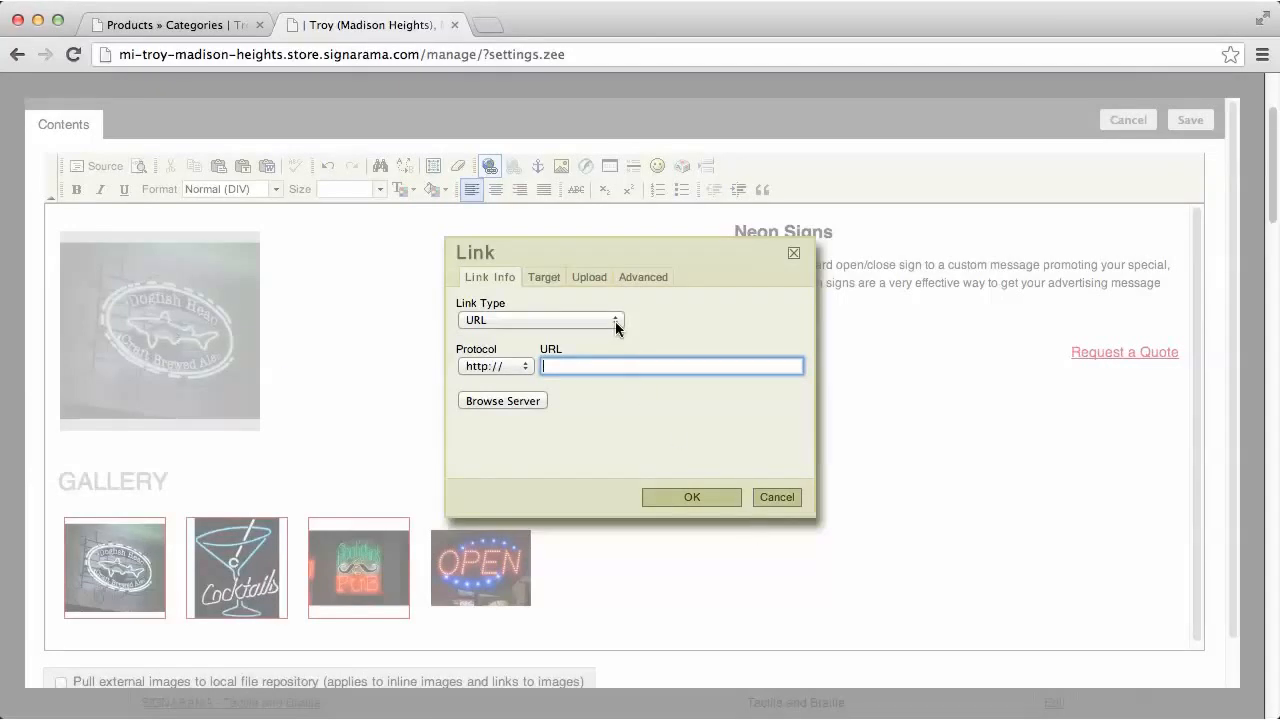
click(789, 500)
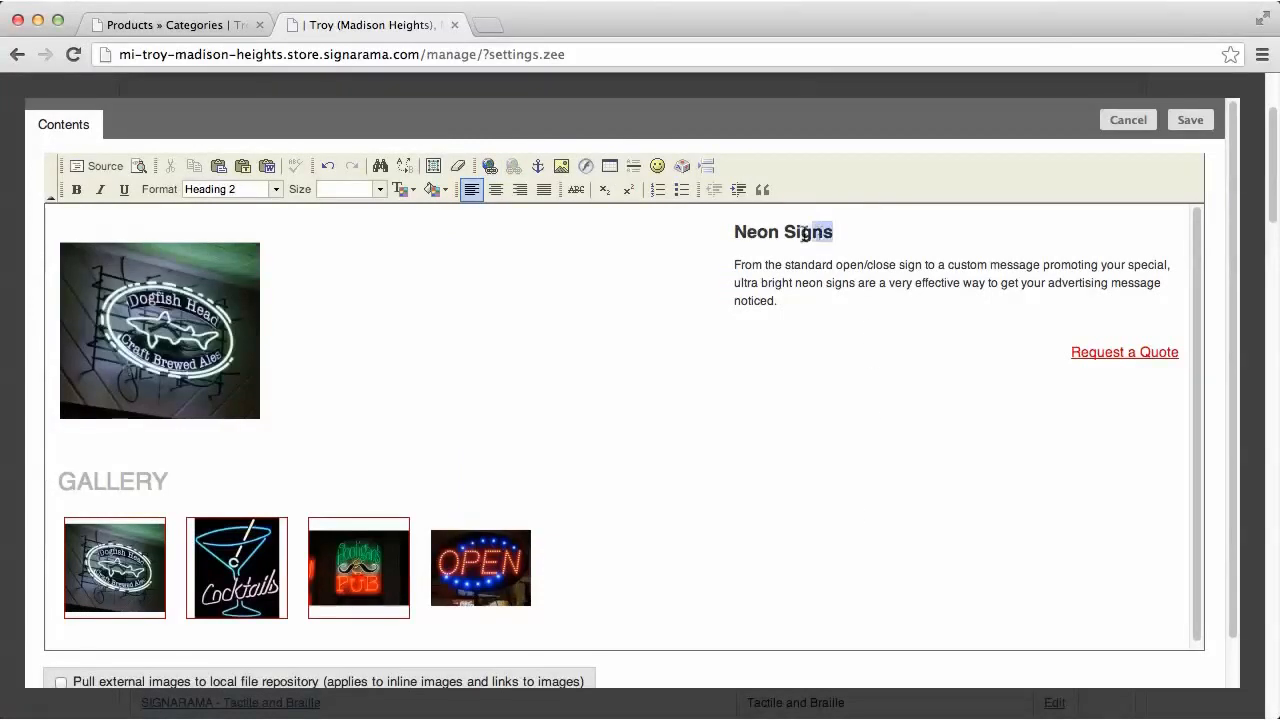
View the link types available for the Neon Signs heading without adding a link, and close the module editor without saving.
drag(833, 232, 734, 233)
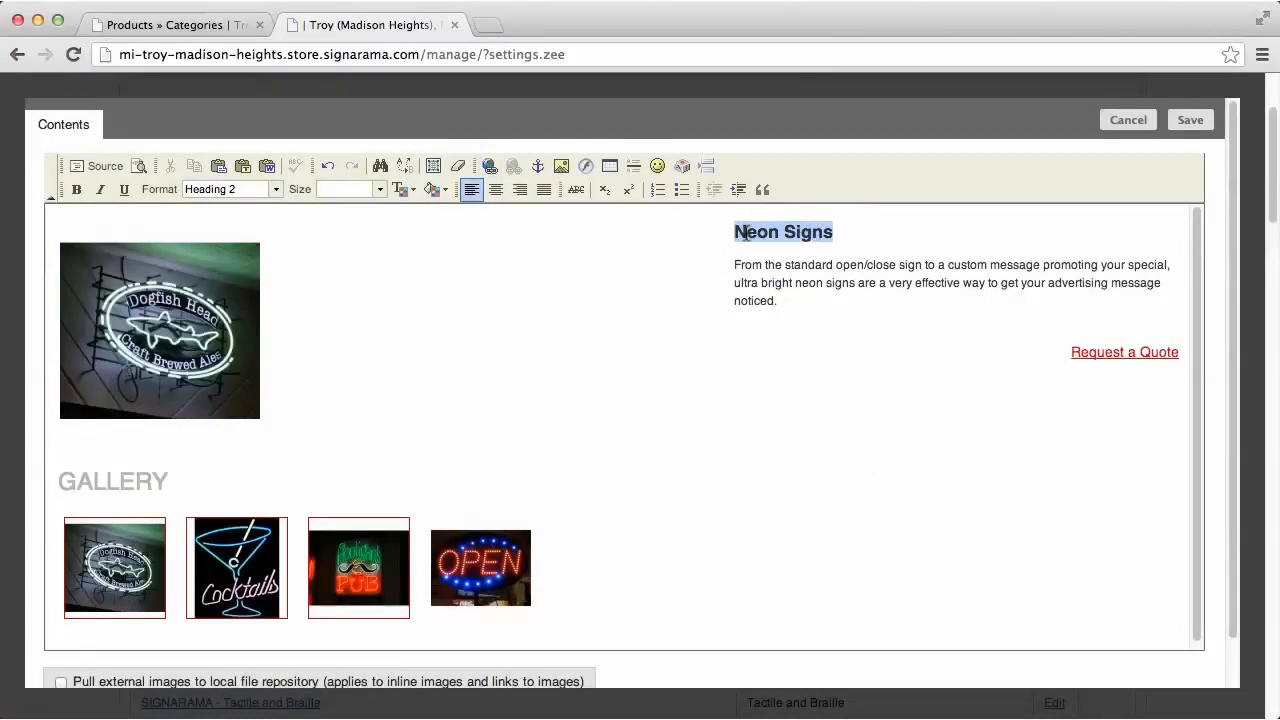
click(489, 165)
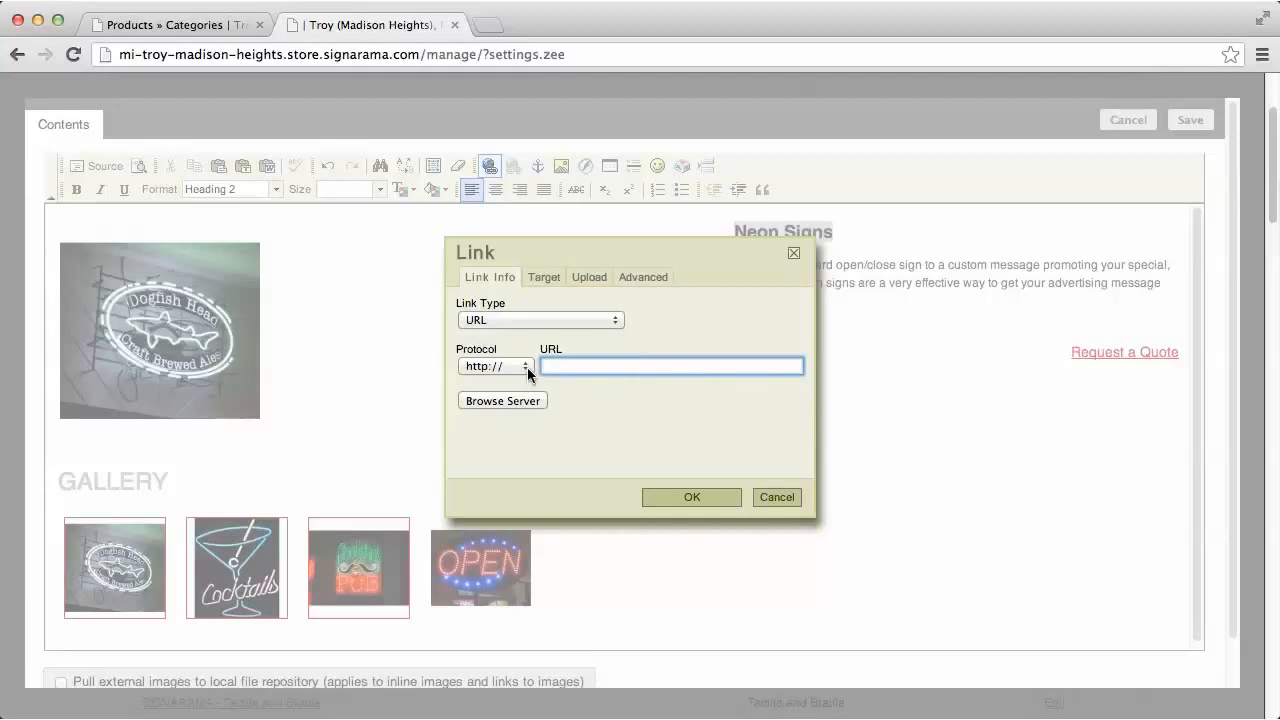
click(617, 321)
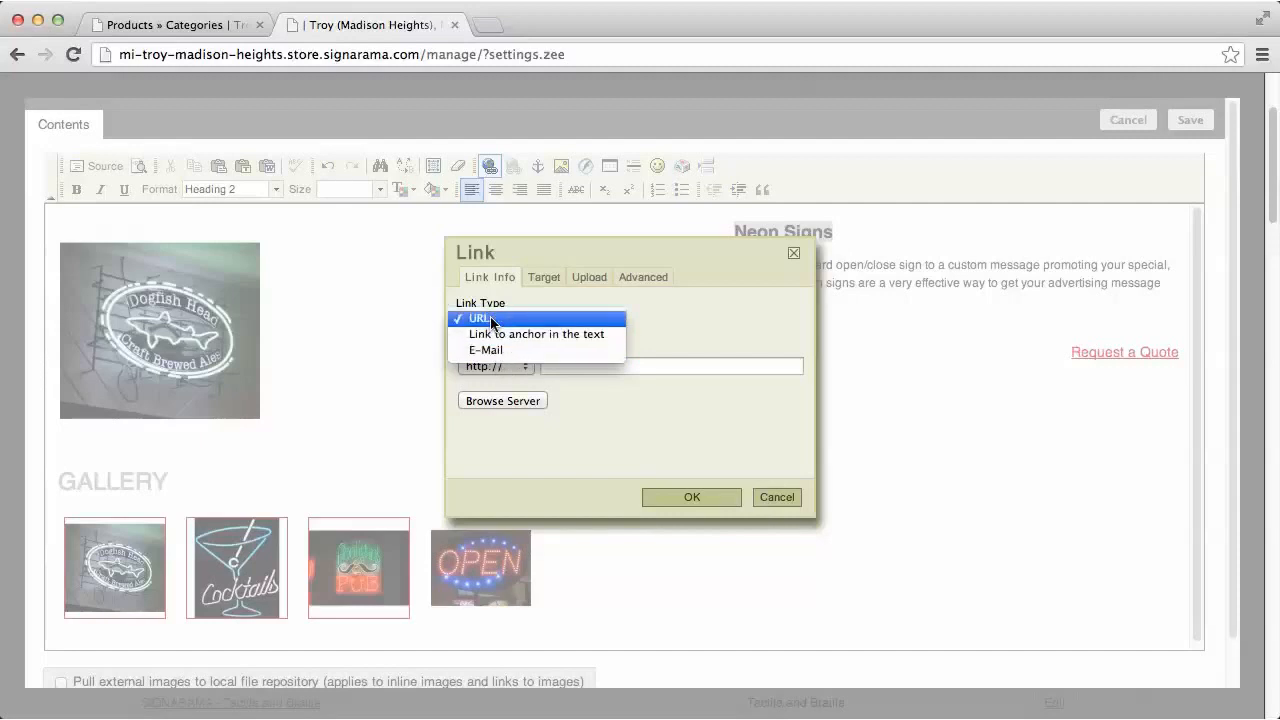
click(610, 327)
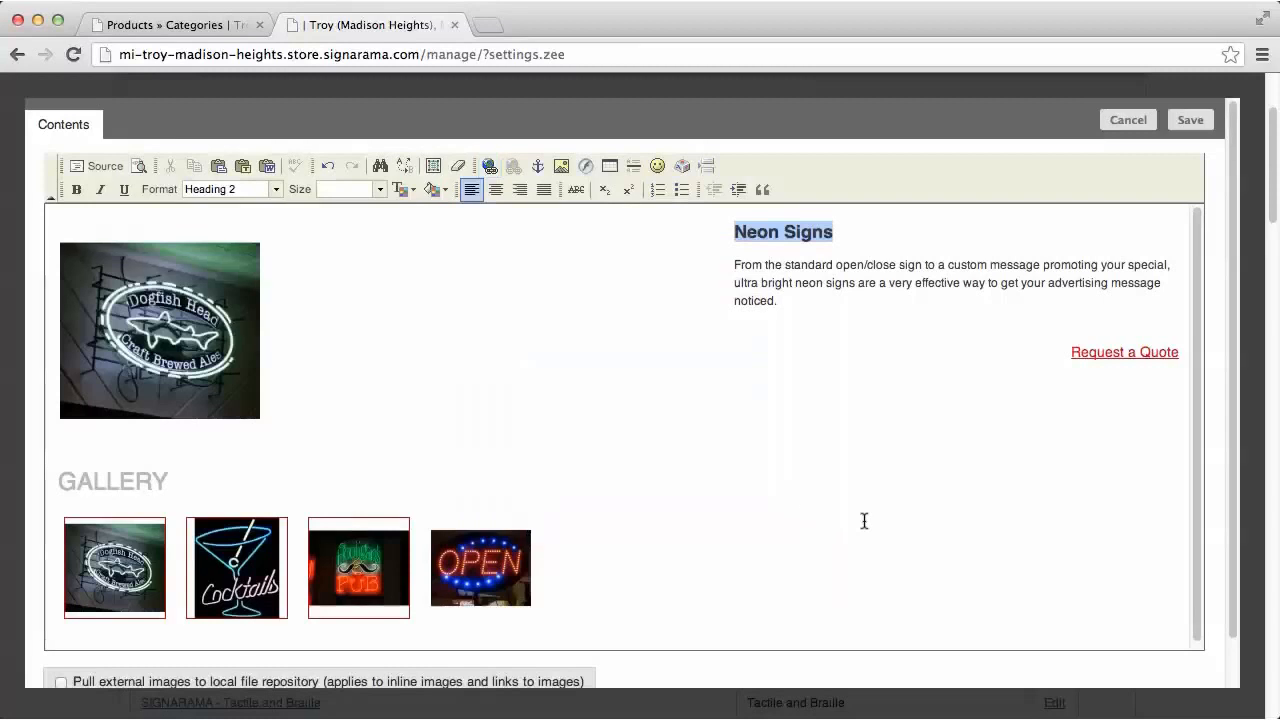
click(776, 497)
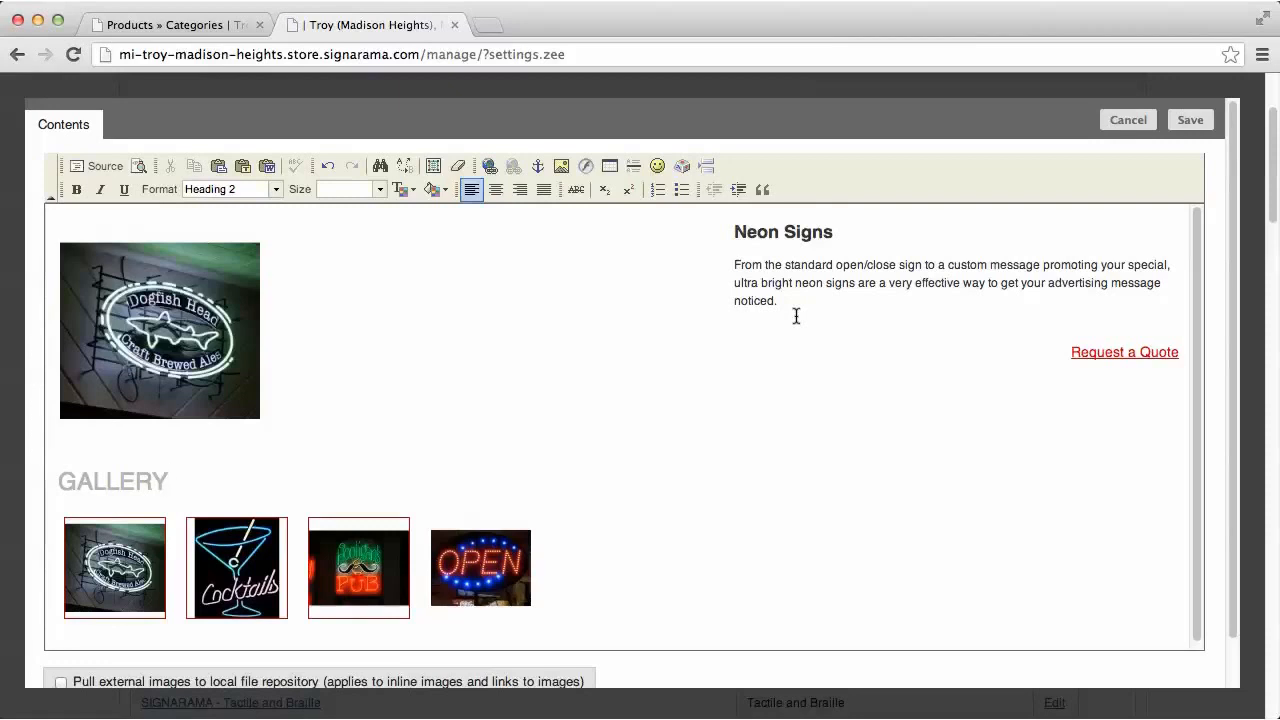
click(1200, 122)
click(1128, 119)
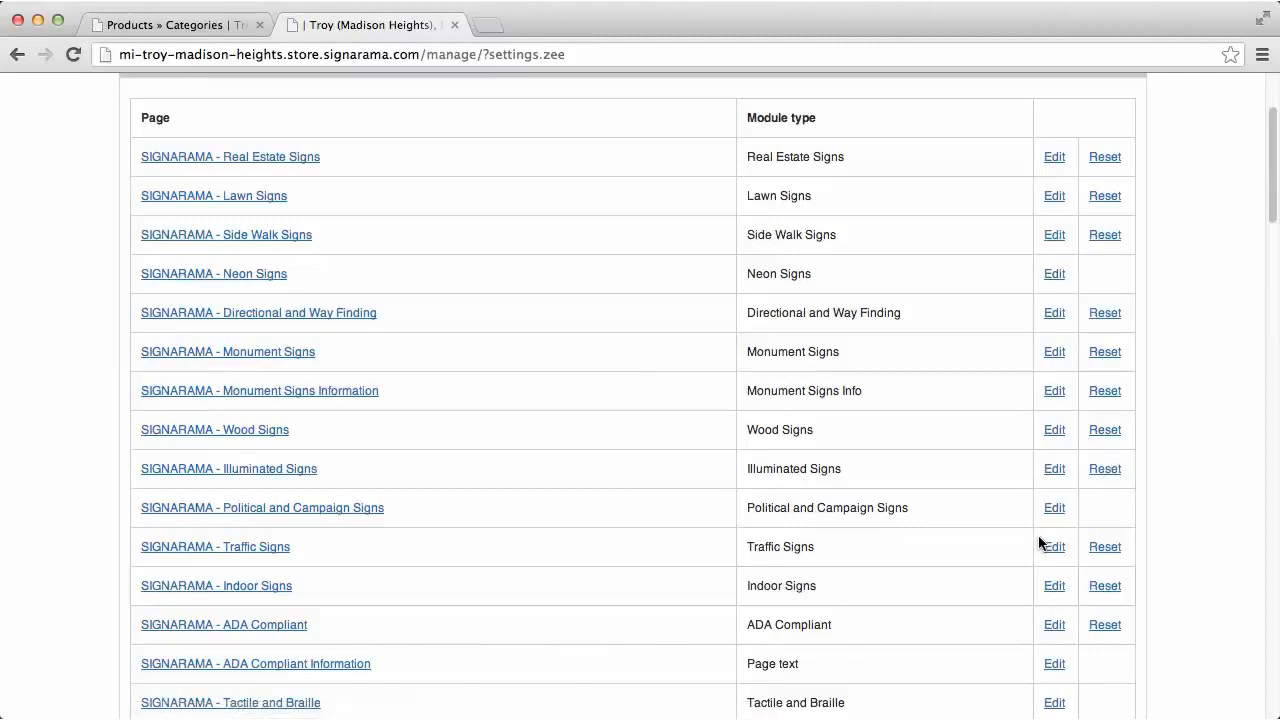
Find the Zee Top Banners module of the overall layout in the module list and open it for editing.
scroll(1045, 529, down, 3)
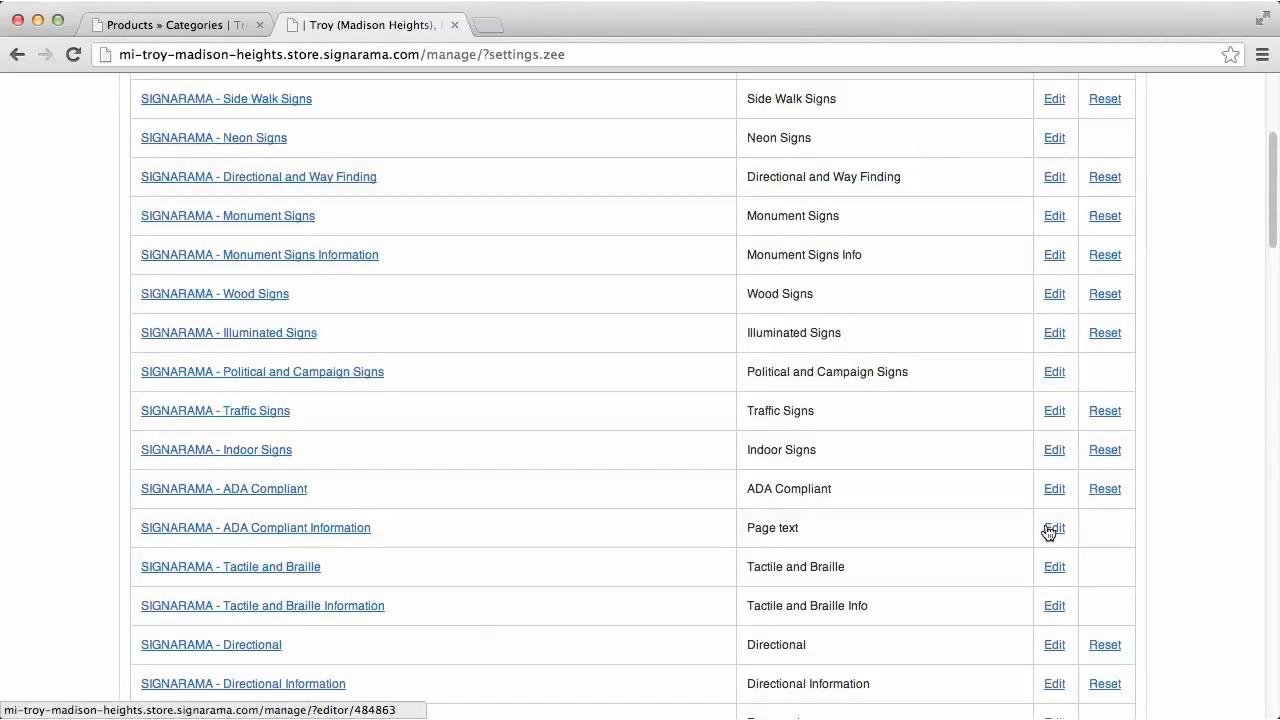
scroll(1048, 531, down, 20)
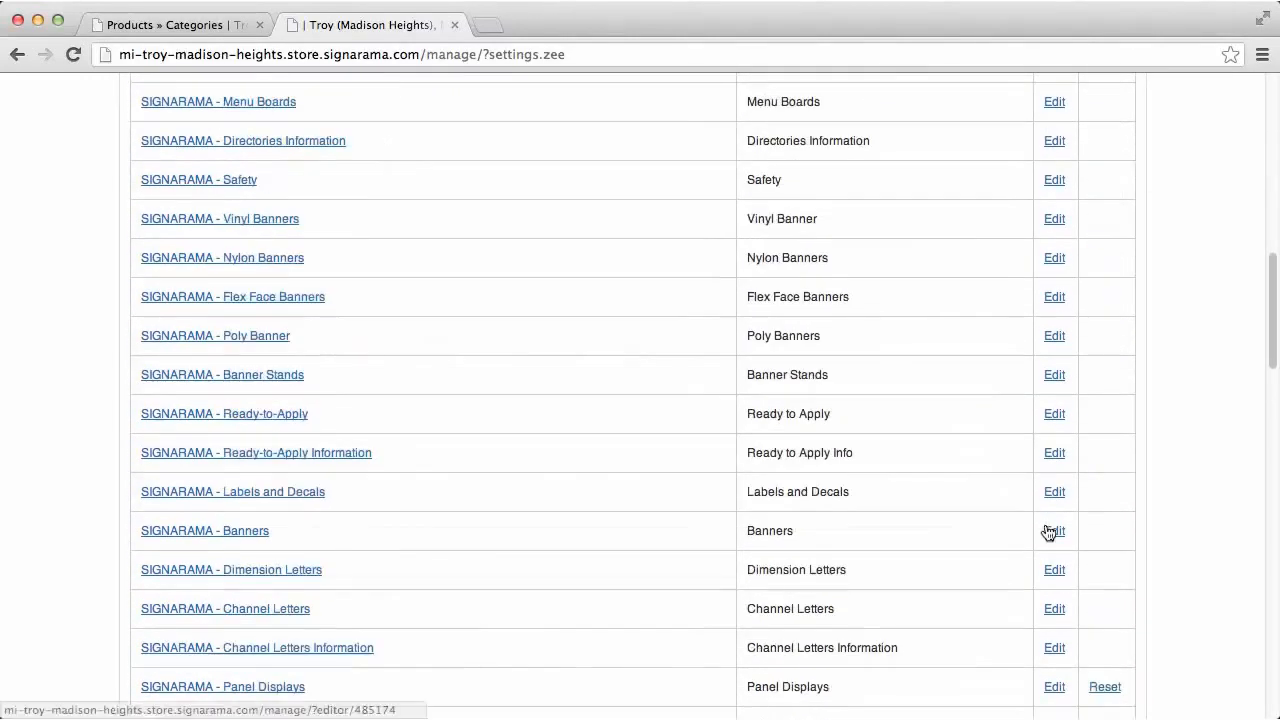
scroll(1053, 531, down, 15)
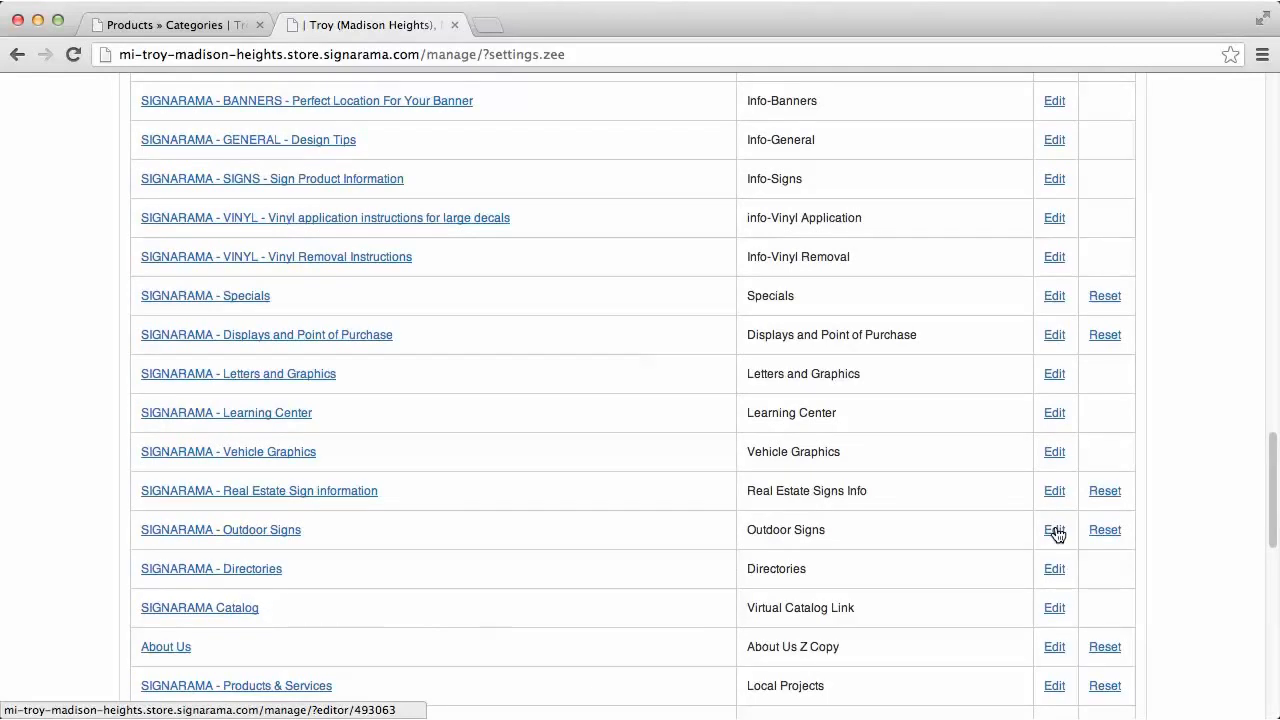
scroll(1057, 538, down, 5)
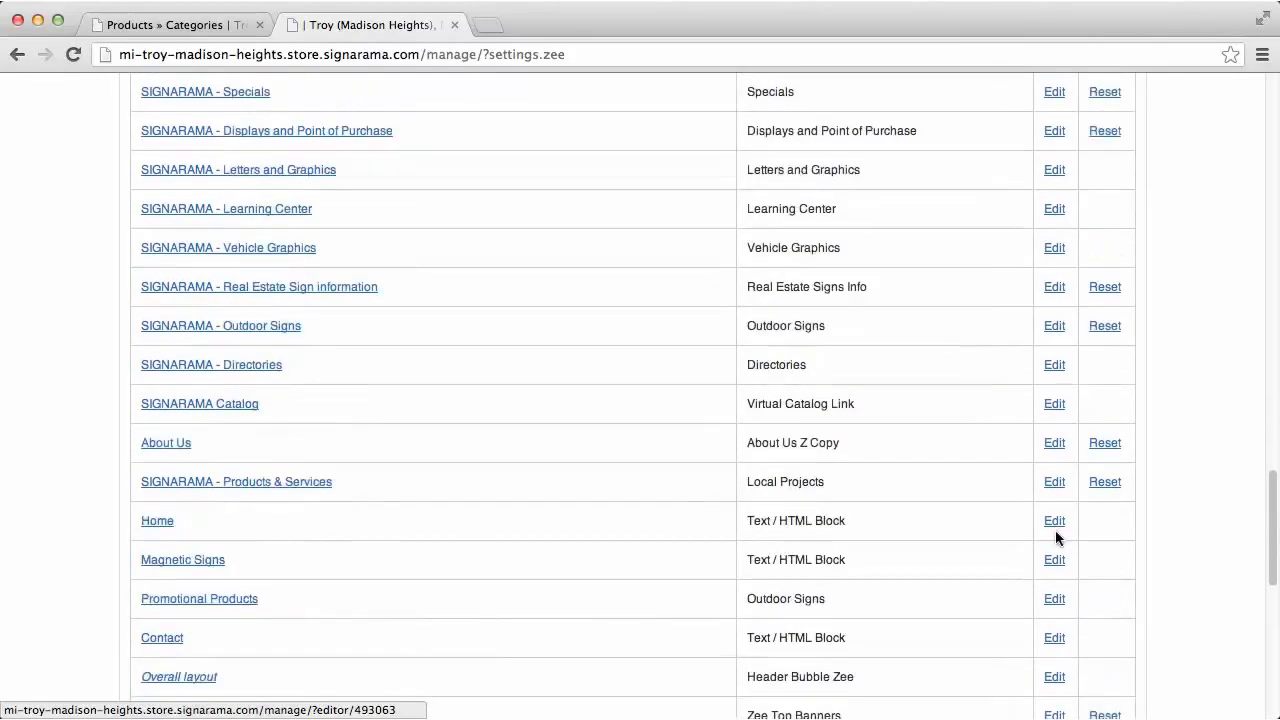
scroll(1057, 538, down, 1)
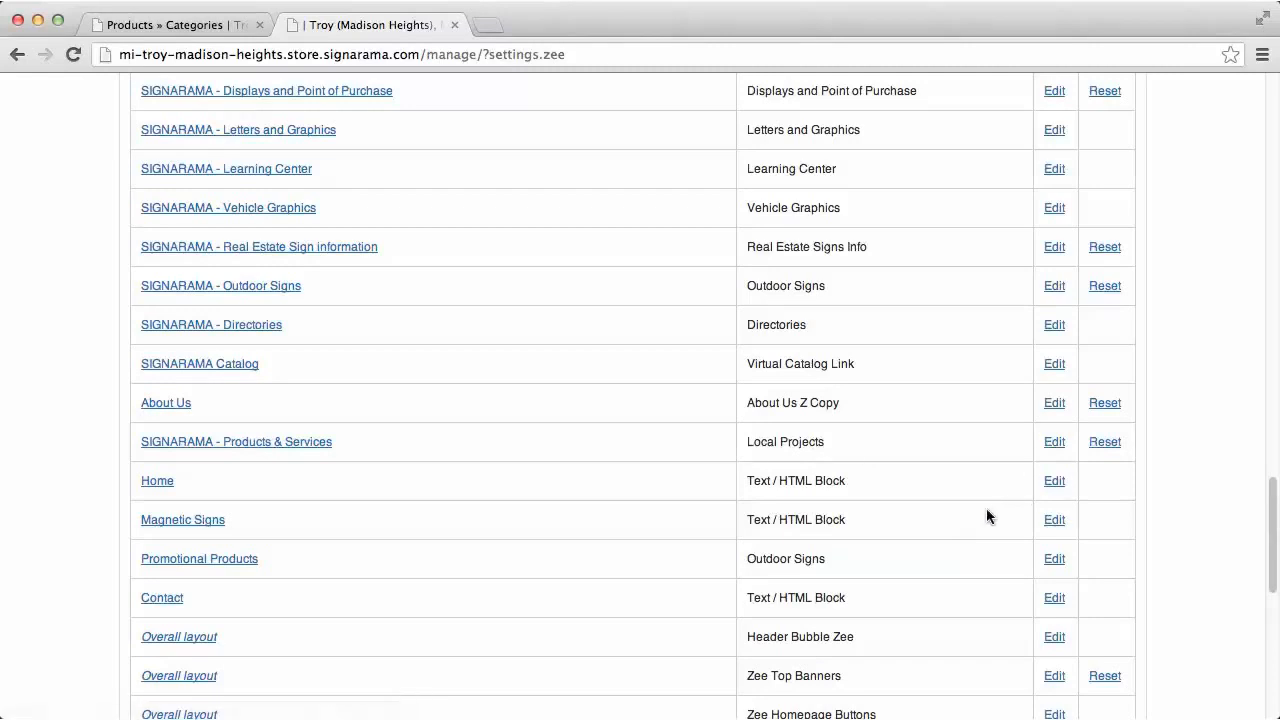
scroll(1003, 525, down, 3)
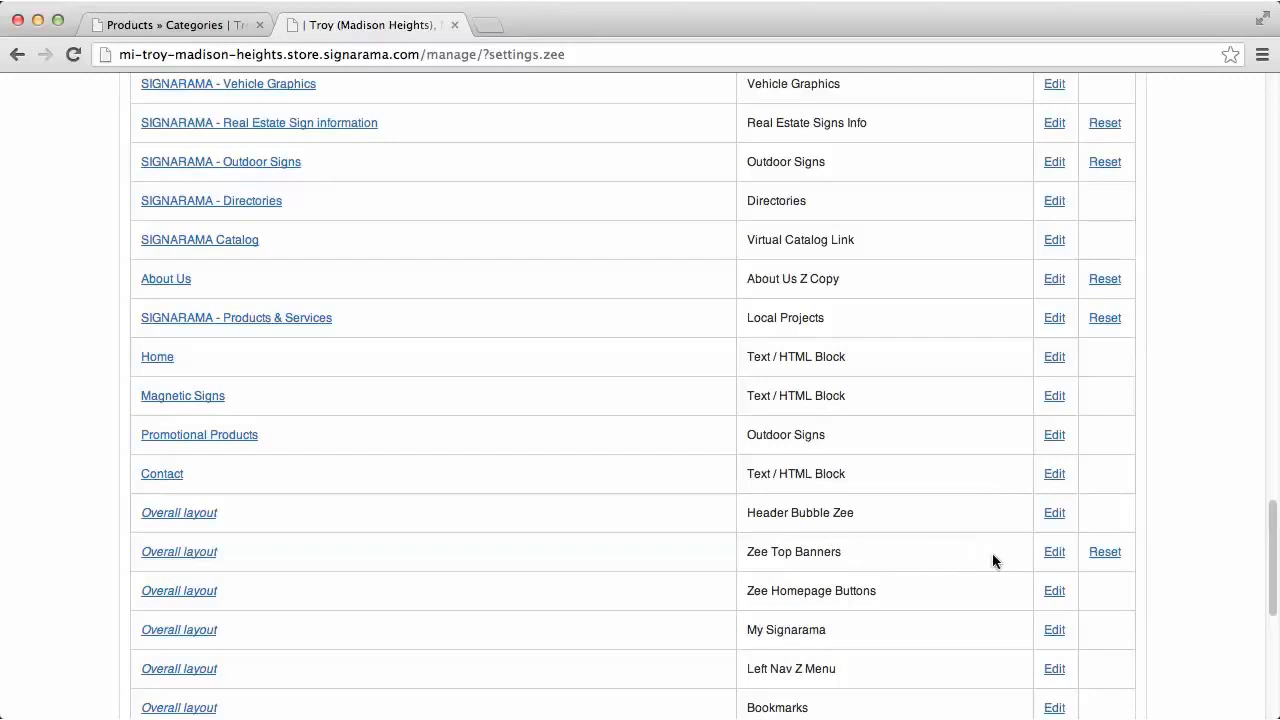
click(1055, 553)
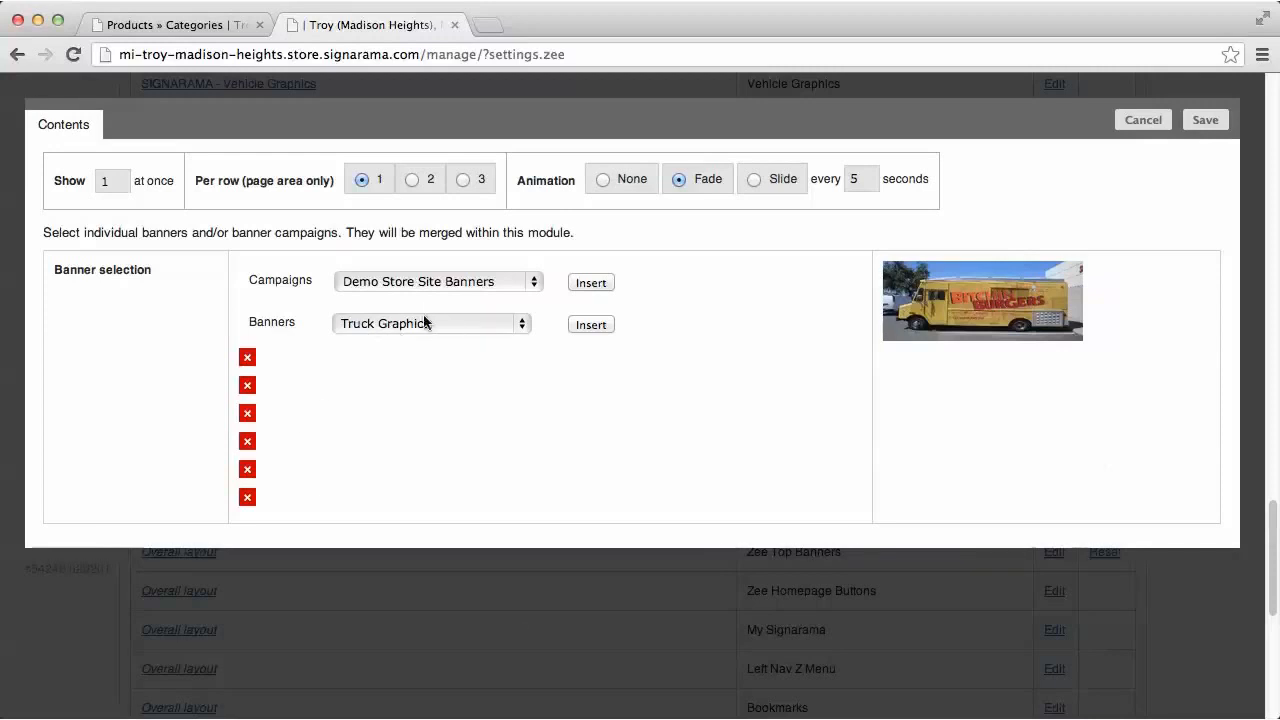
Insert the individual Banner Stands banner into the Zee Top Banners selection.
click(519, 326)
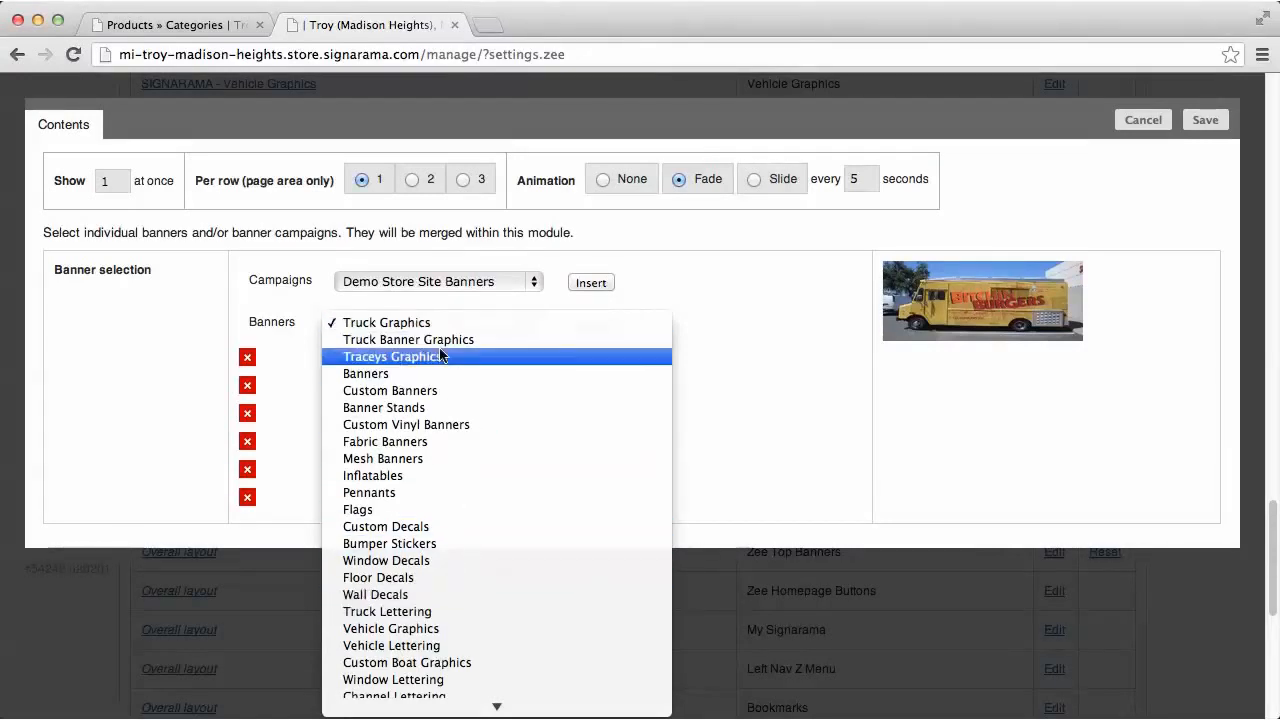
click(420, 407)
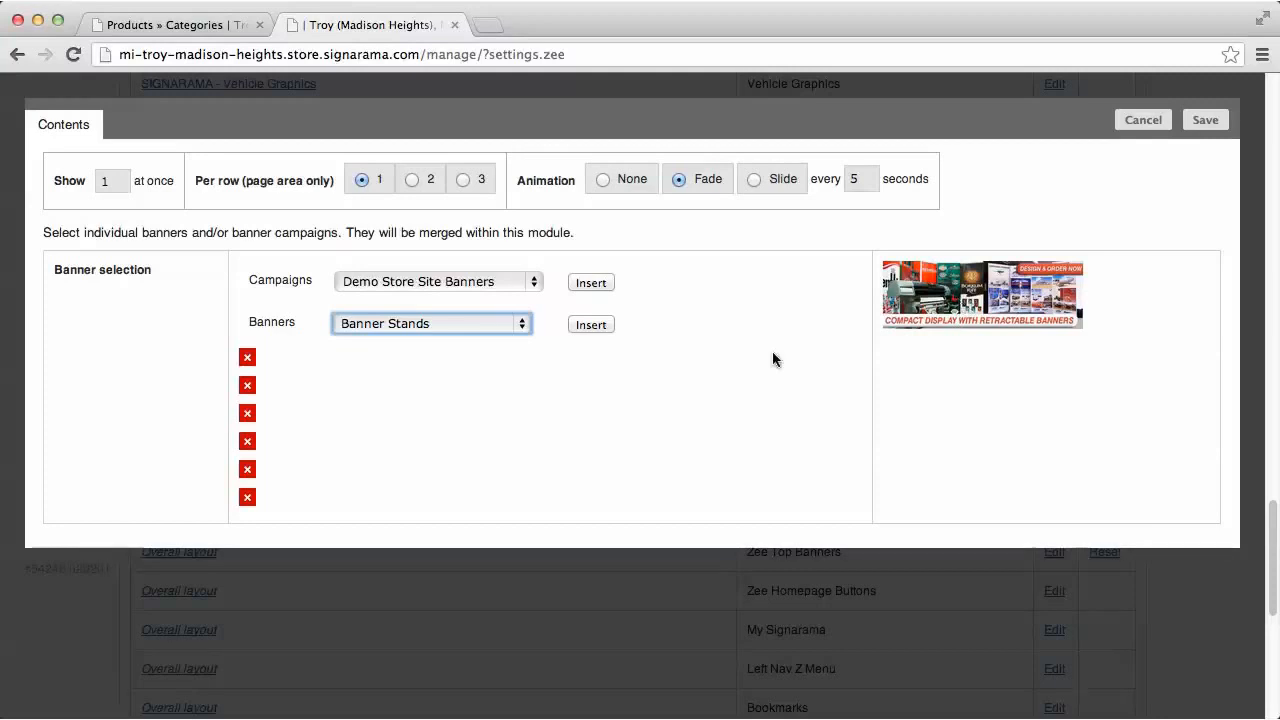
click(591, 325)
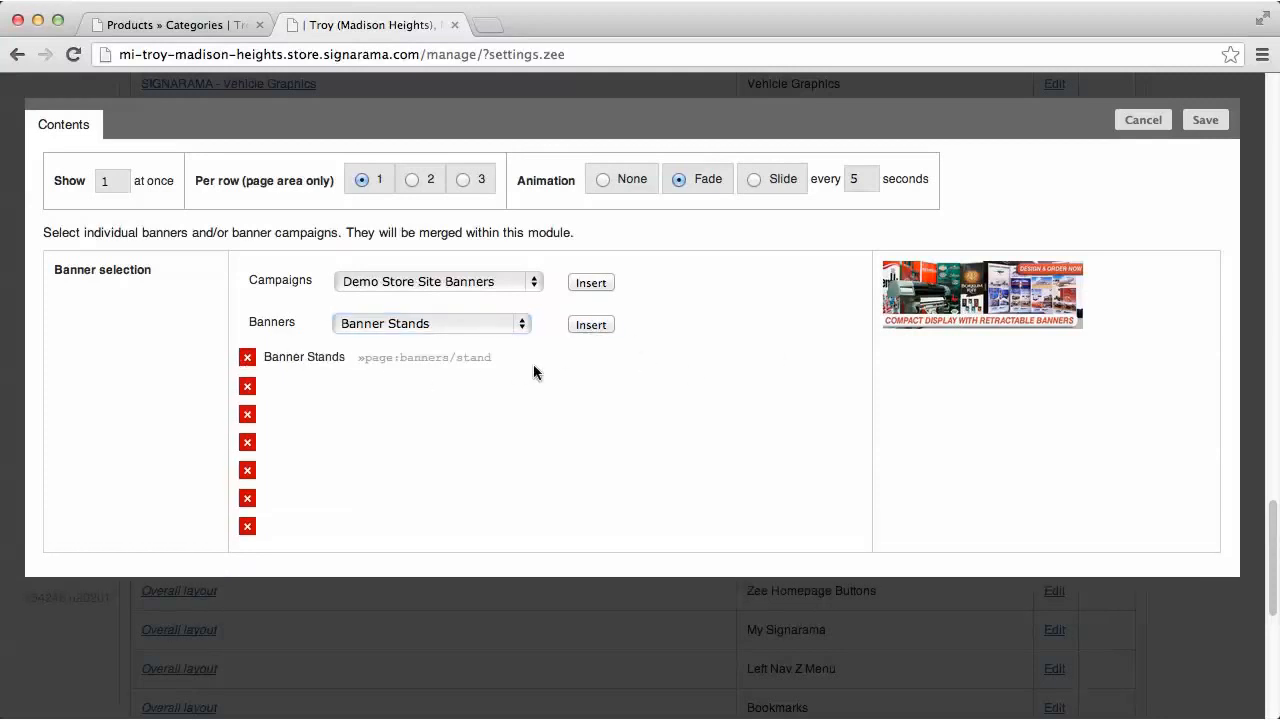
Remove the Banner Stands banner from the selection and close the Zee Top Banners editor without saving.
click(248, 359)
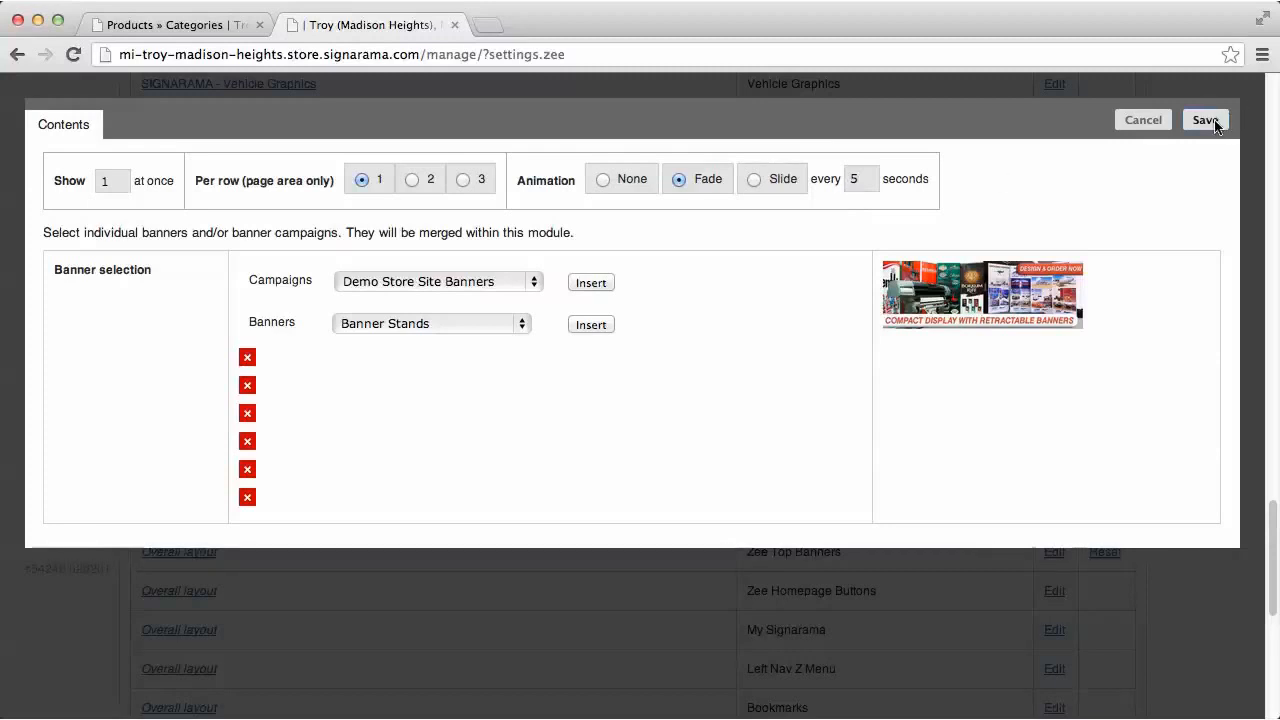
click(1145, 122)
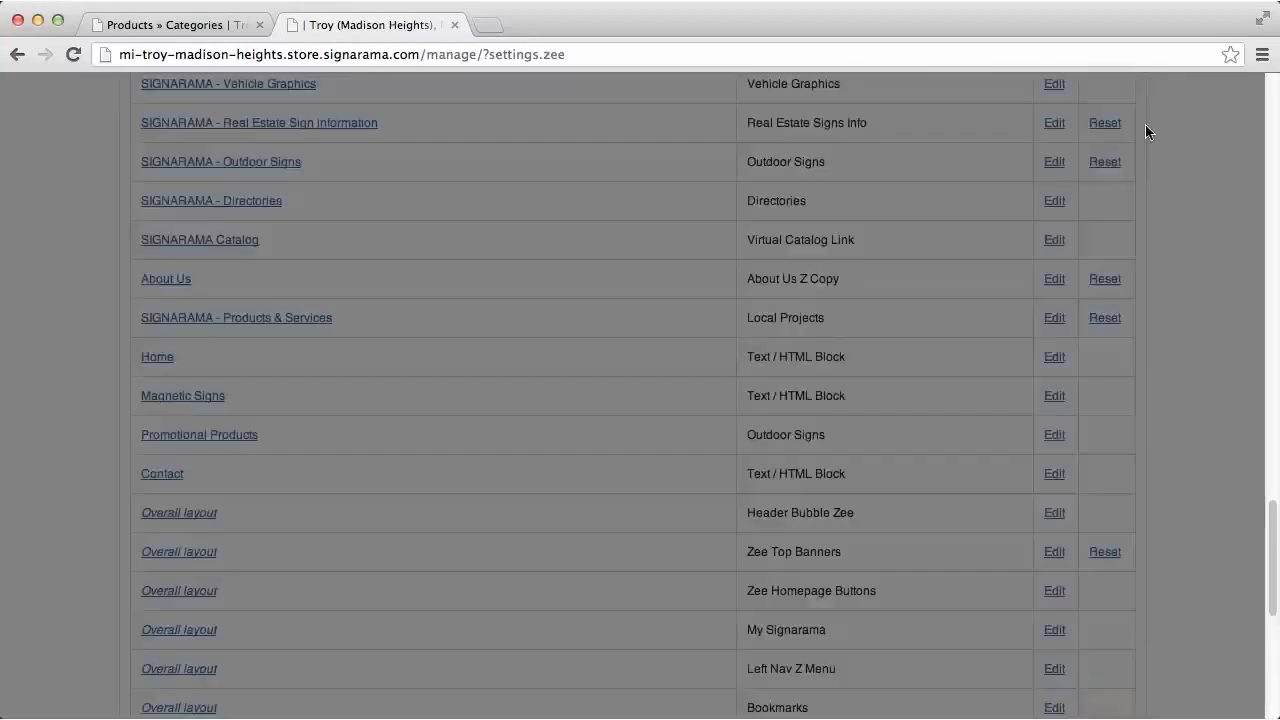
Find the Left Nav Z Menu module of the overall layout and open it for editing.
scroll(977, 470, down, 2)
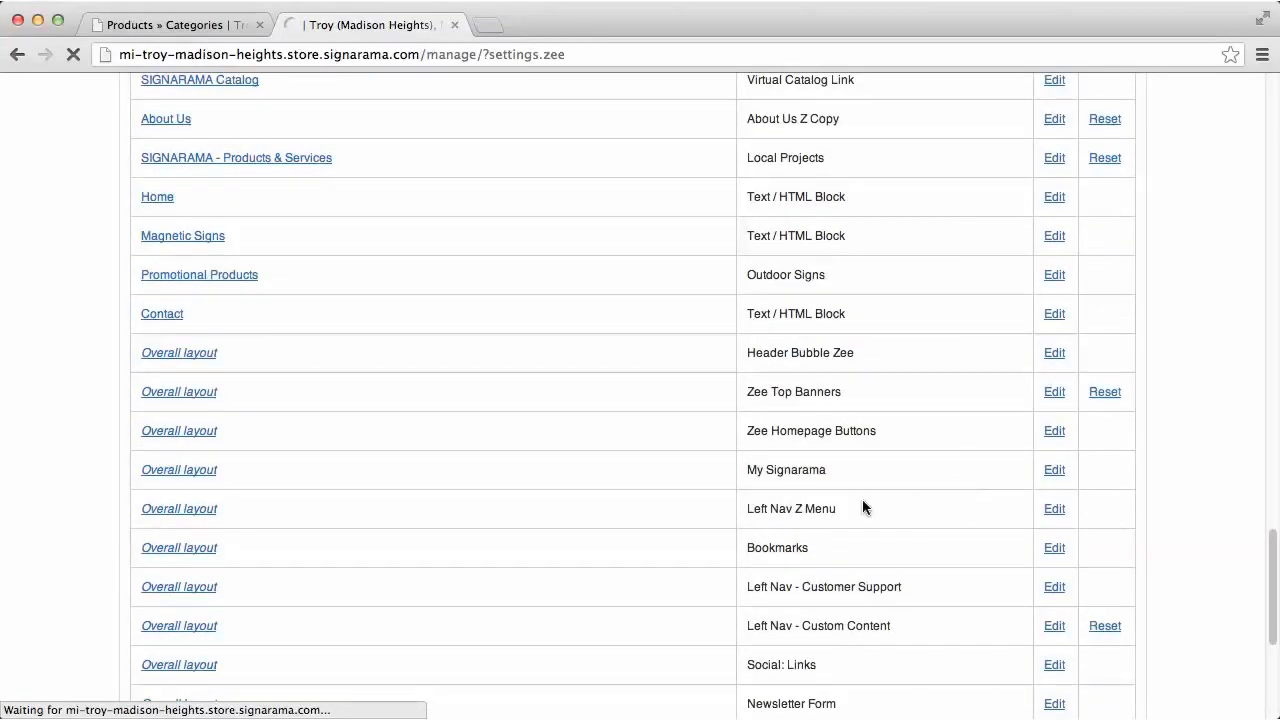
scroll(962, 529, down, 9)
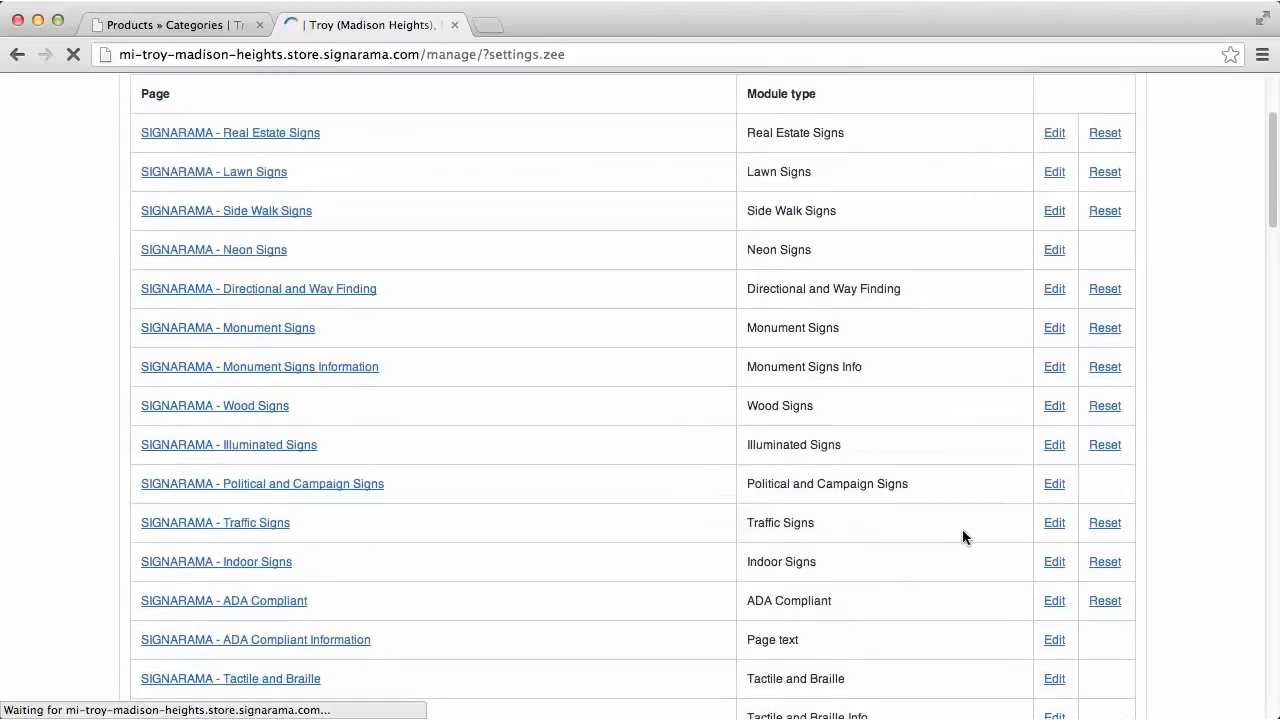
scroll(962, 529, down, 20)
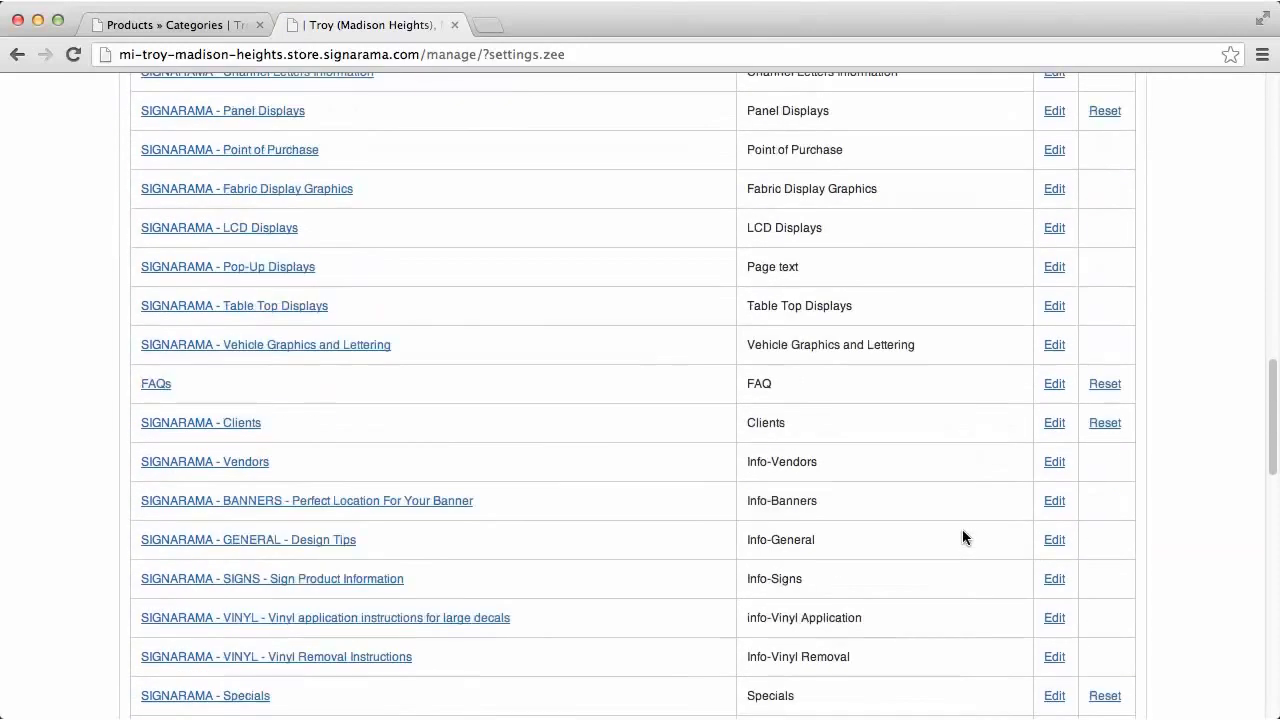
scroll(962, 529, down, 3)
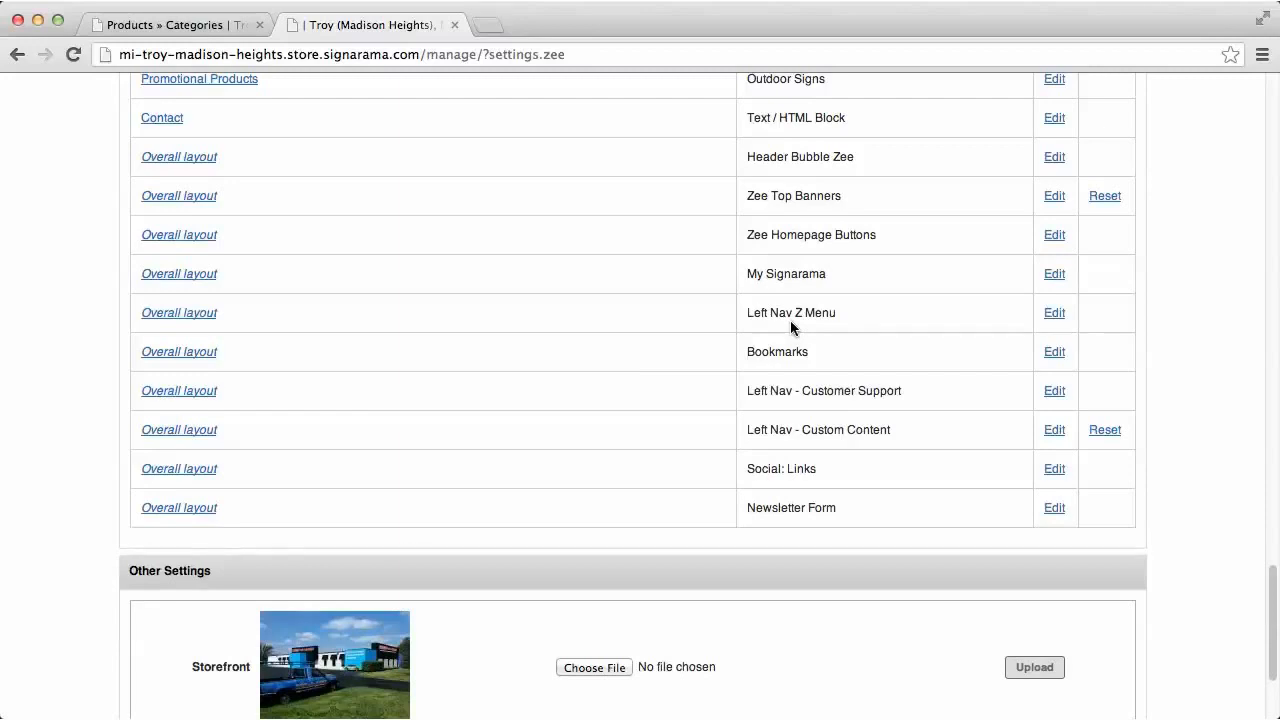
click(1054, 314)
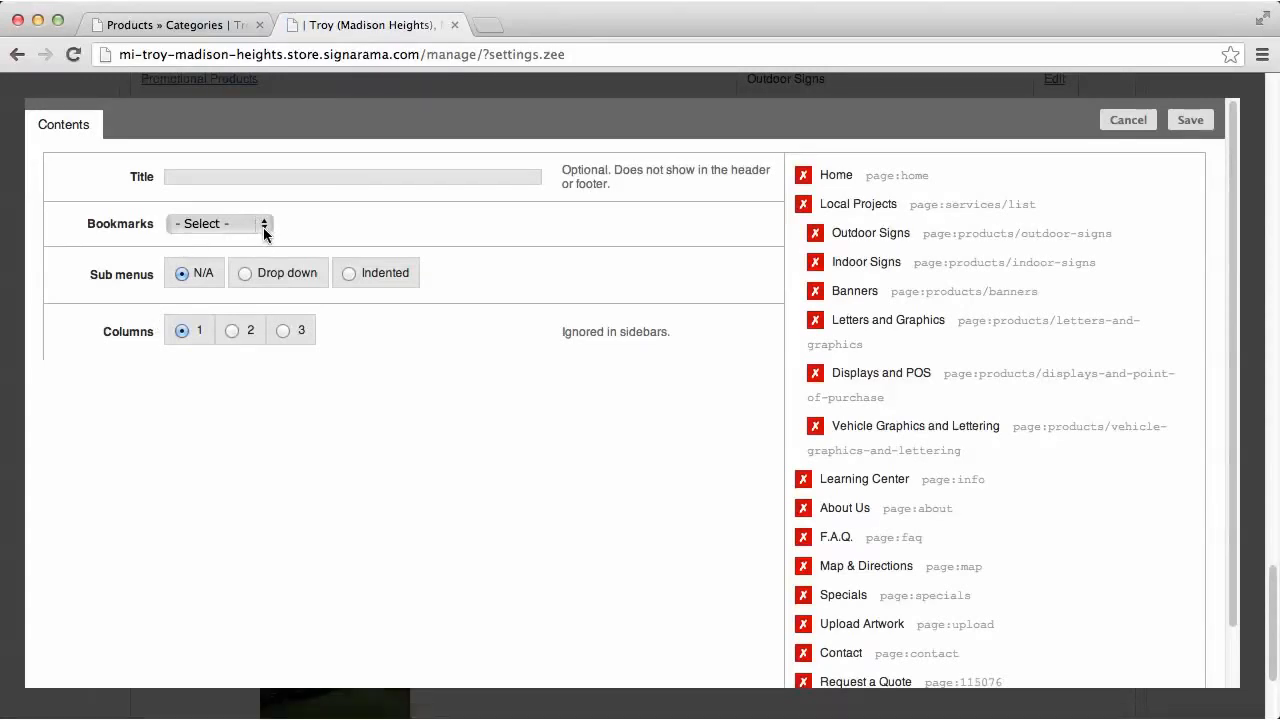
Insert a page bookmark for Company History into the Left Nav Z Menu.
click(263, 227)
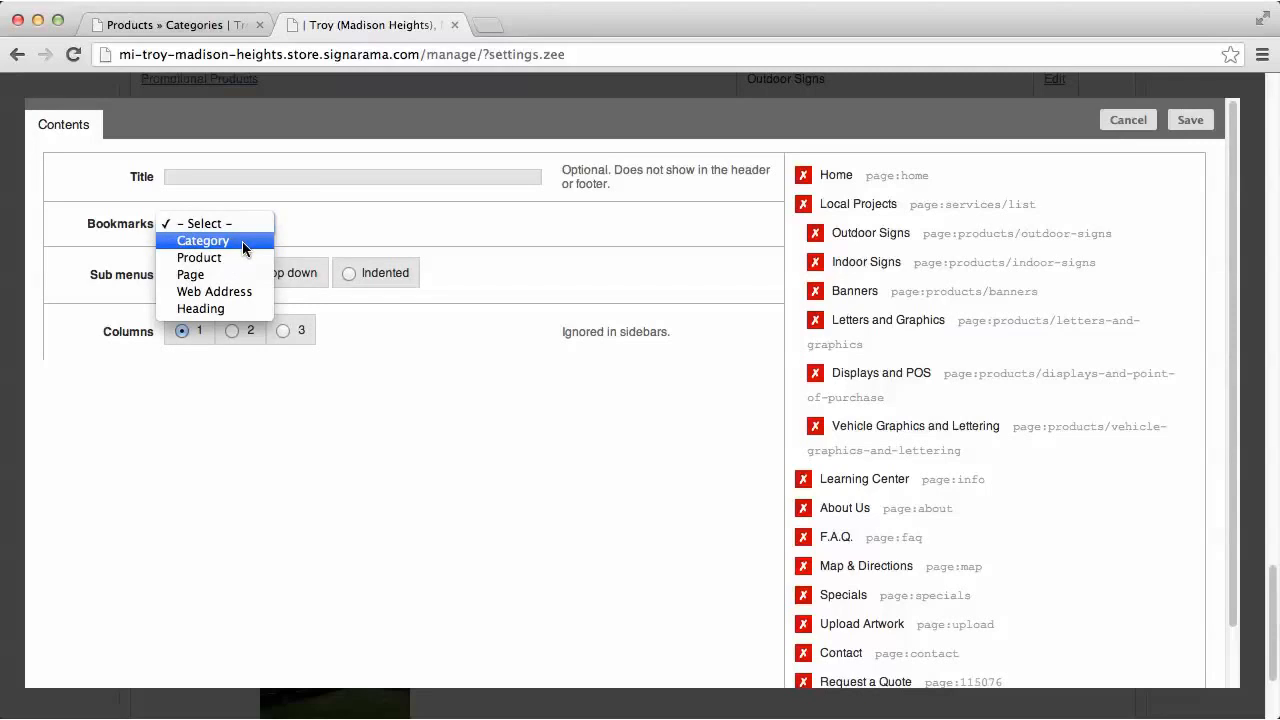
click(208, 278)
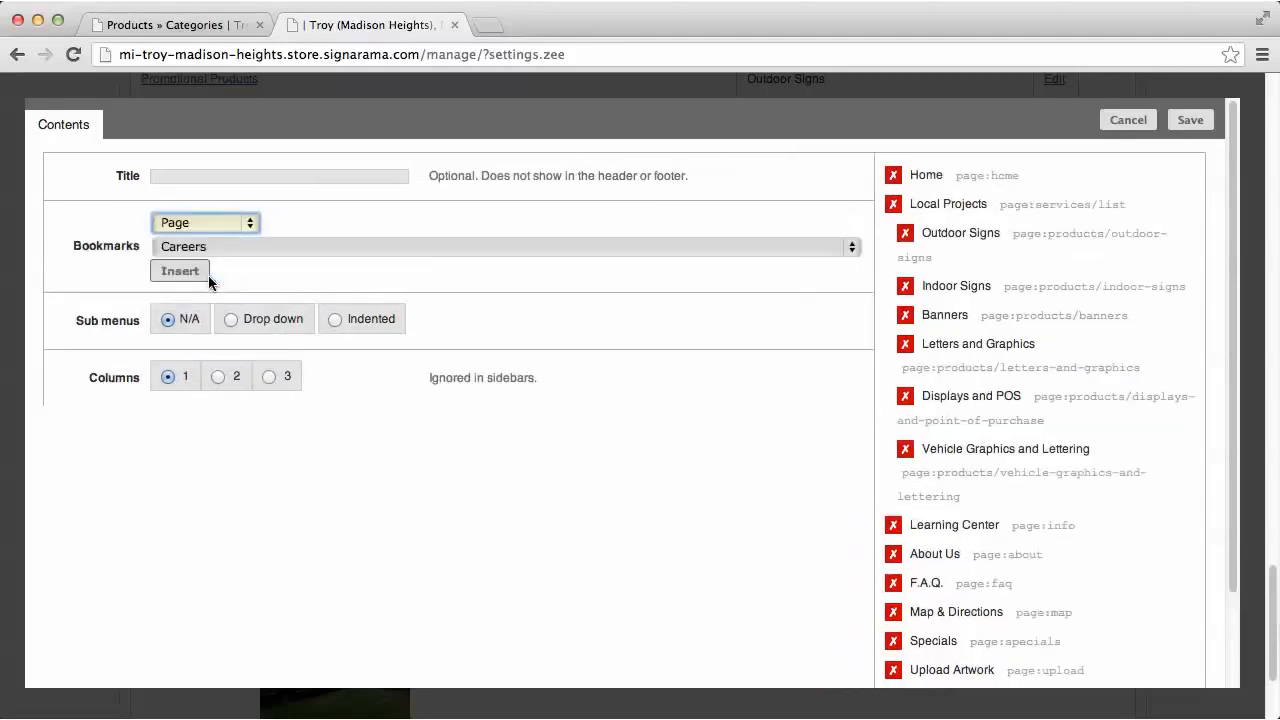
click(853, 250)
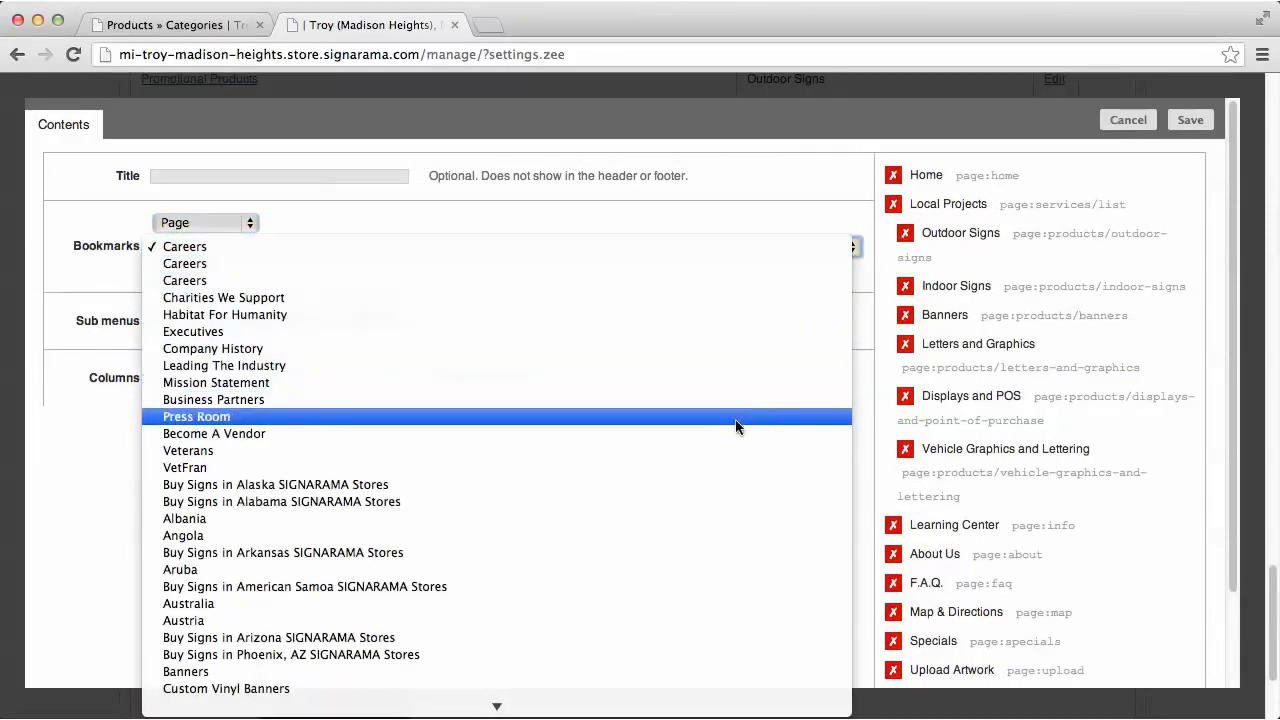
click(314, 349)
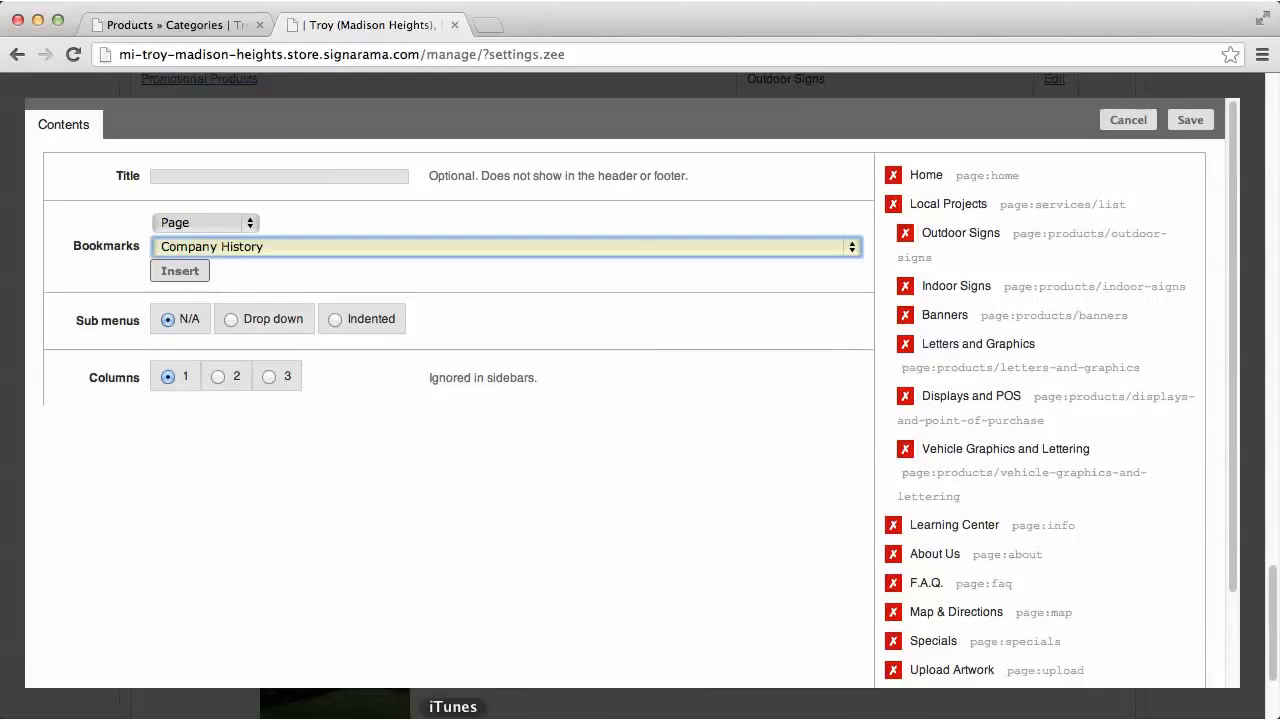
click(181, 273)
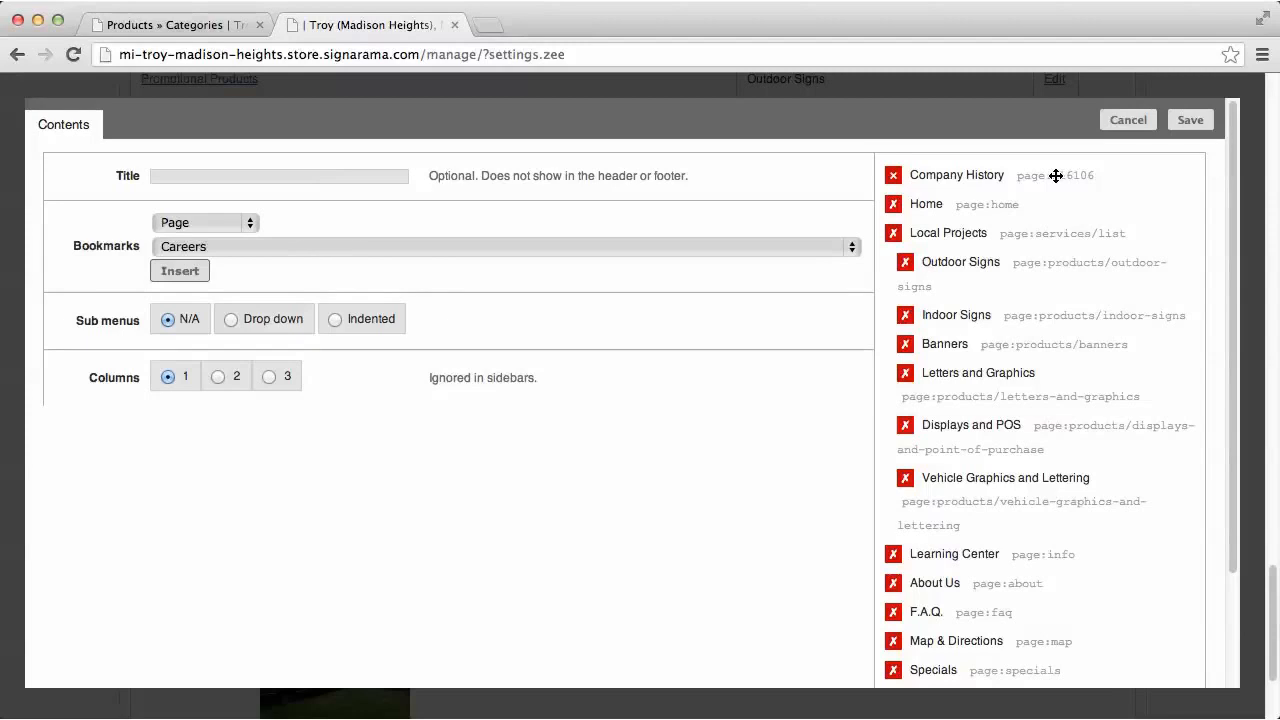
Move the Company History bookmark just above Learning Center and indent it beneath Vehicle Graphics and Lettering.
drag(1056, 175, 1060, 524)
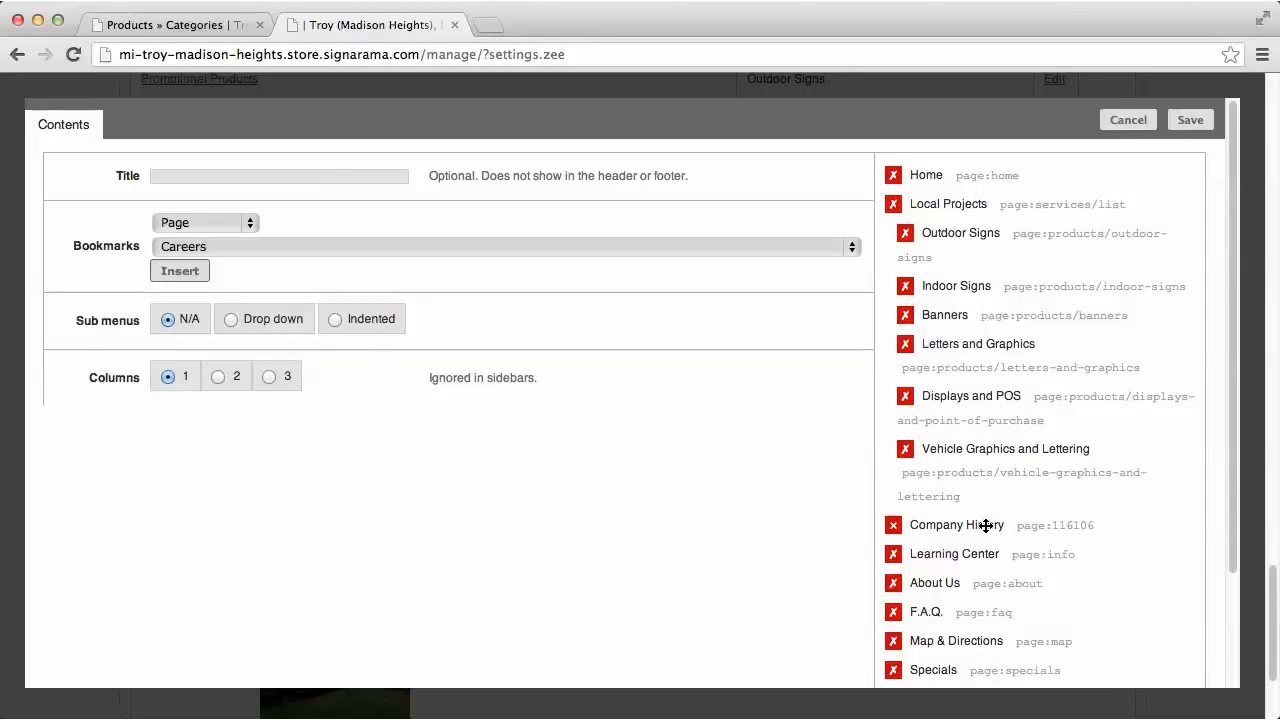
drag(986, 525, 1066, 540)
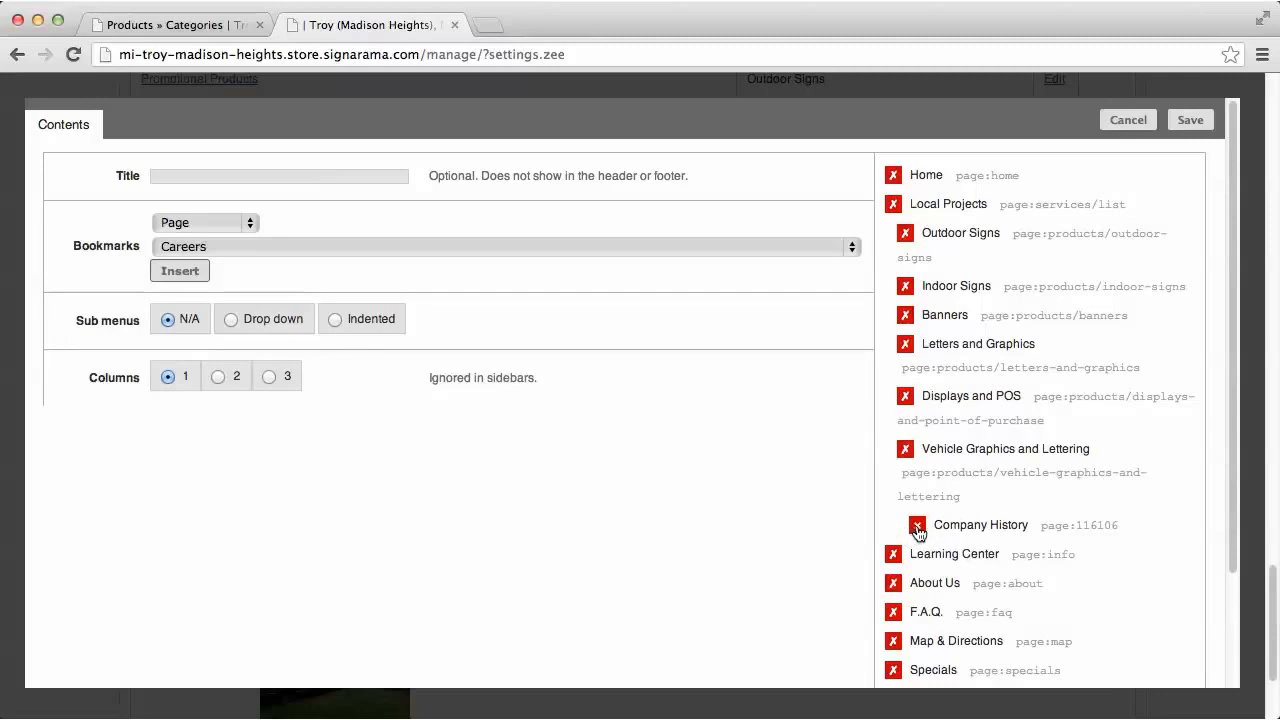
Remove the Company History bookmark and close the Left Nav Z Menu editor without saving.
click(917, 526)
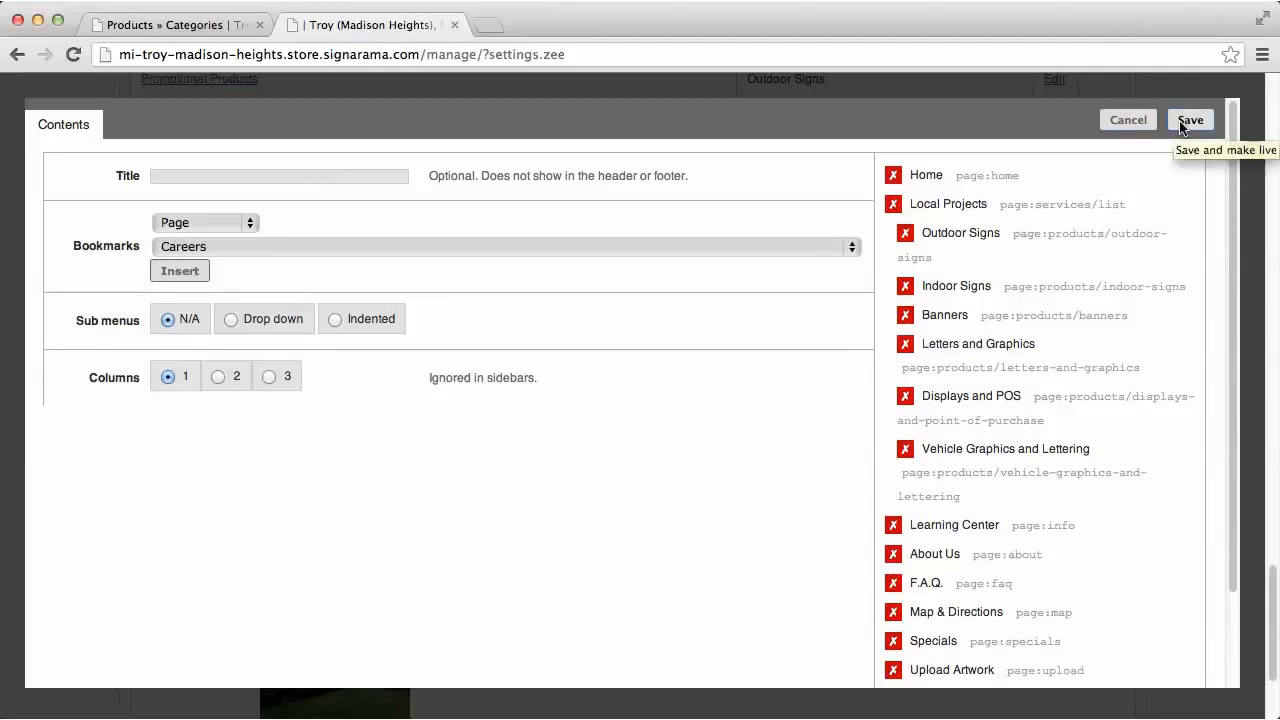
click(1128, 120)
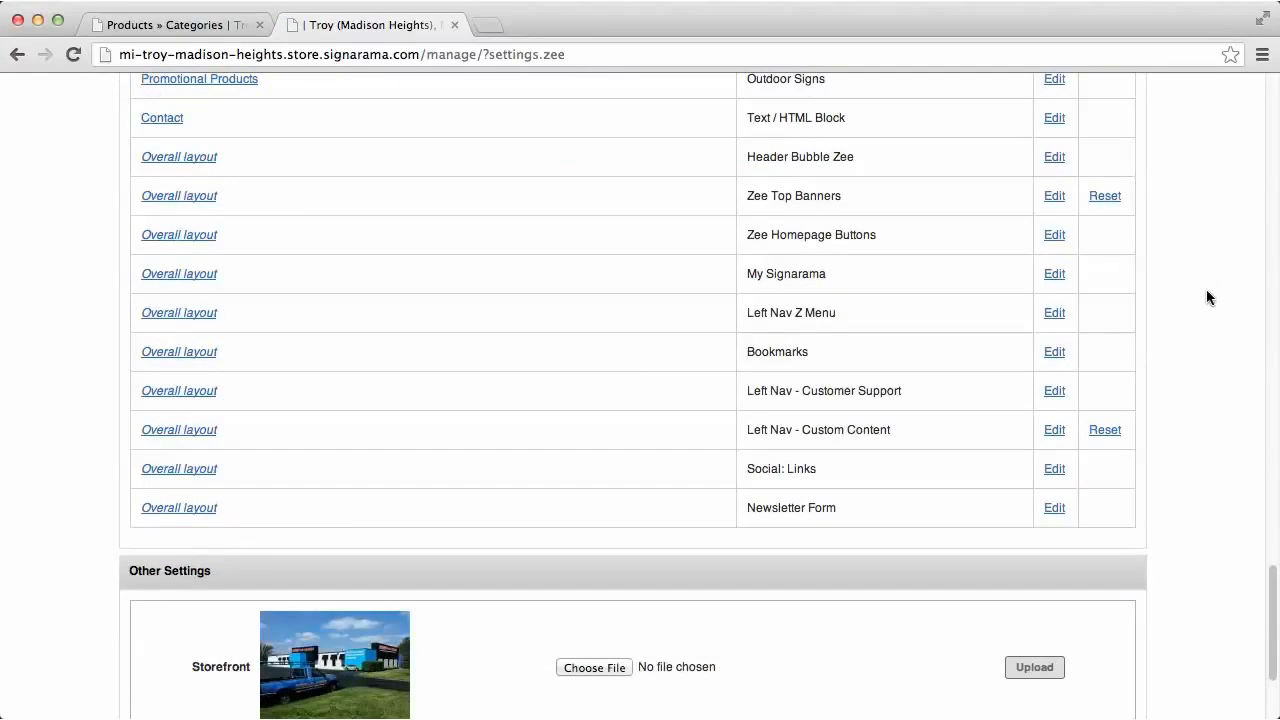
Try choosing Kirkwood-MO.jpg from the Desktop as the Storefront image in Other Settings, then cancel the file selection.
scroll(789, 525, down, 2)
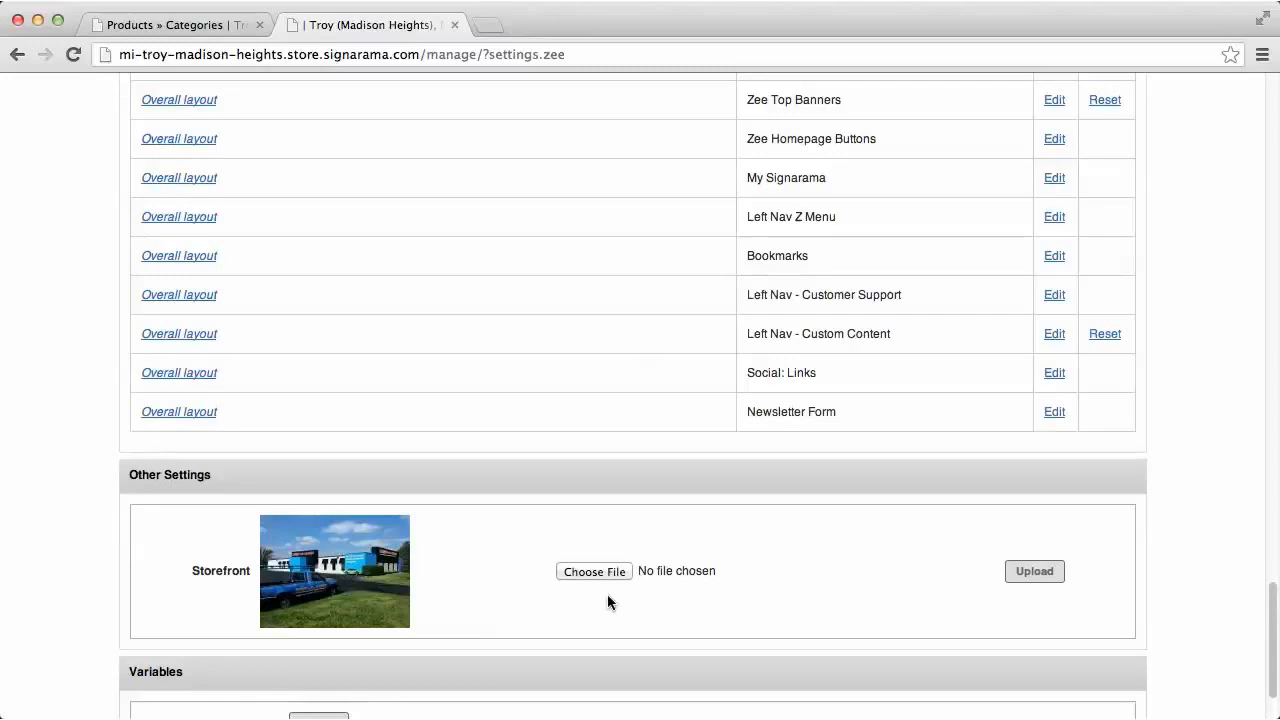
click(594, 571)
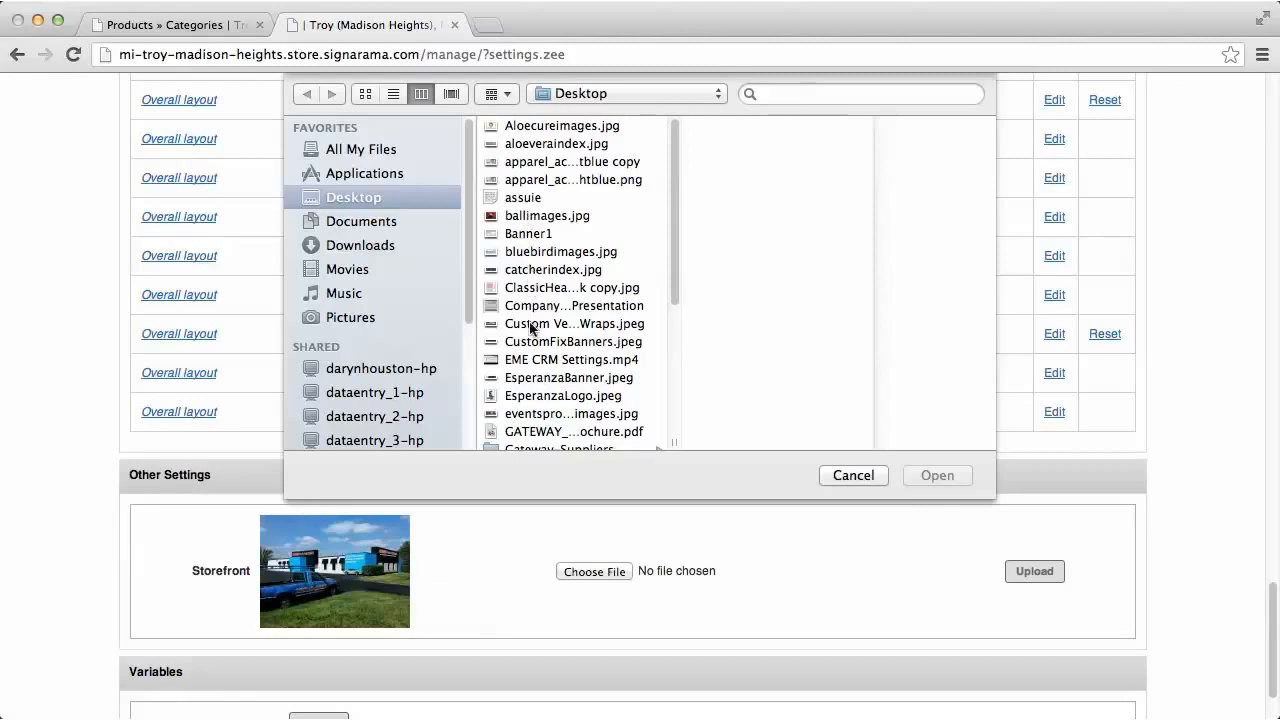
scroll(545, 392, down, 2)
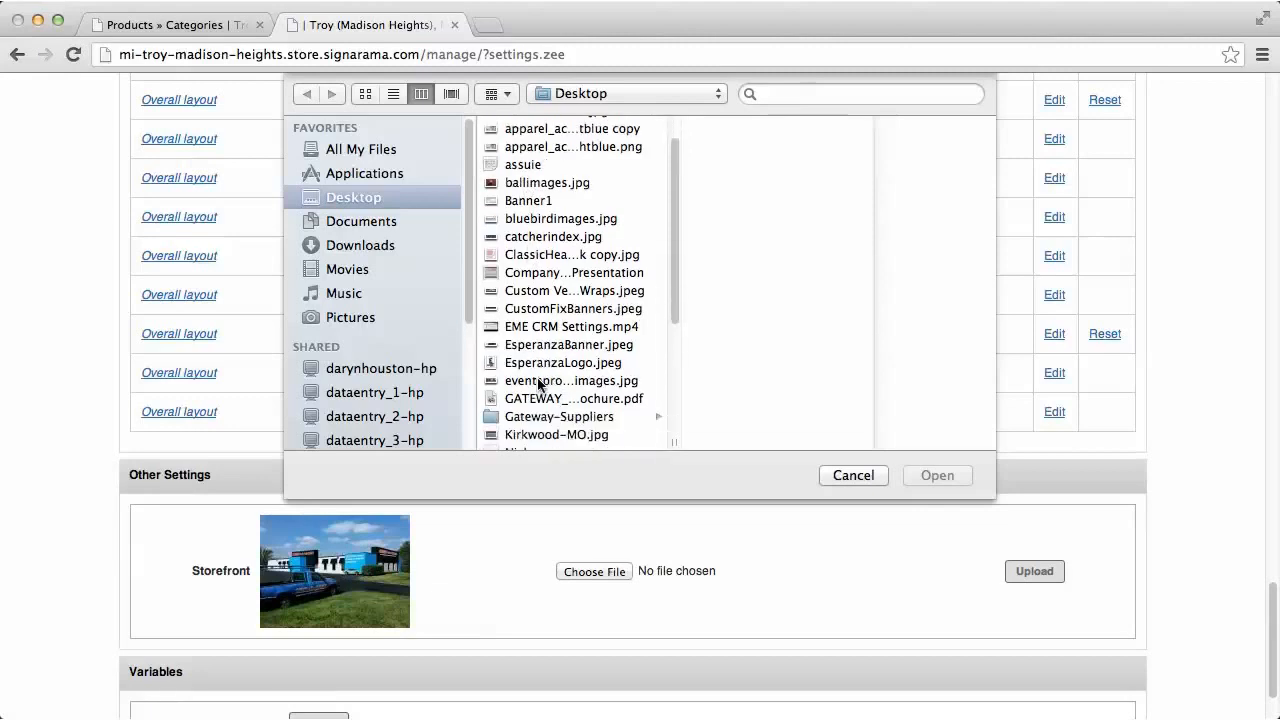
click(563, 436)
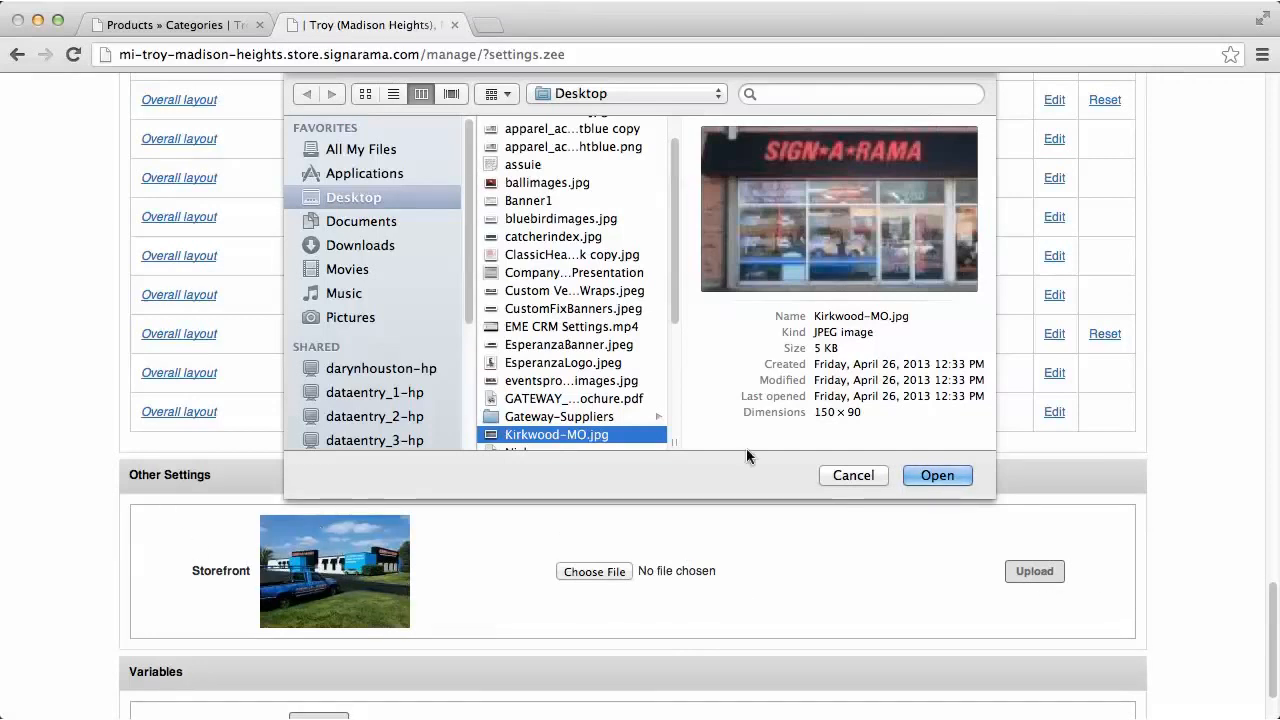
click(856, 476)
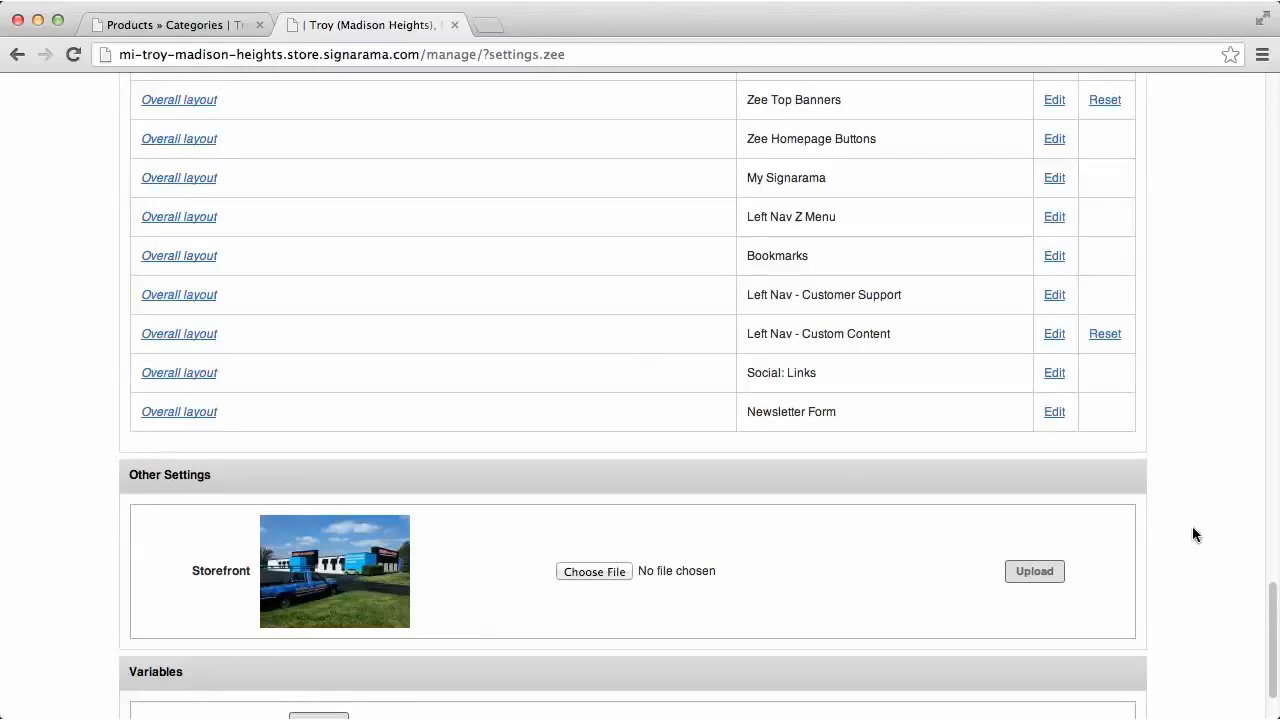
scroll(1192, 527, up, 1)
scroll(1192, 536, up, 3)
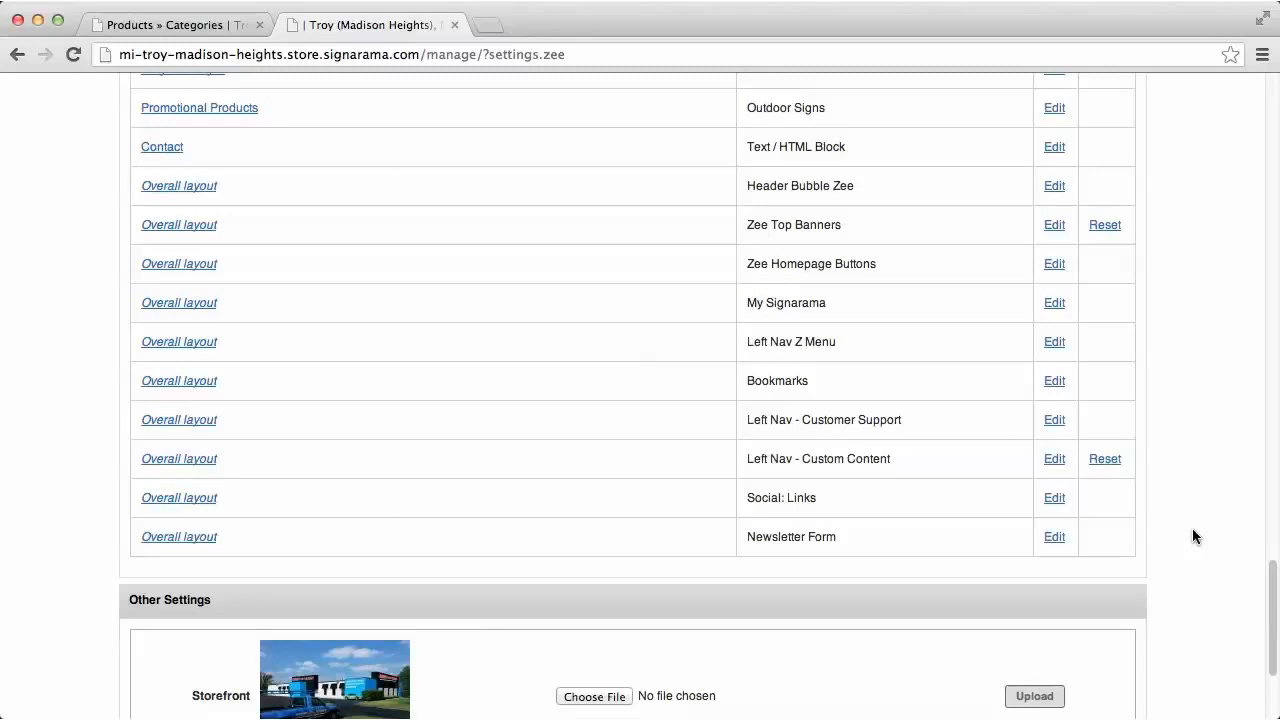
scroll(1218, 413, up, 8)
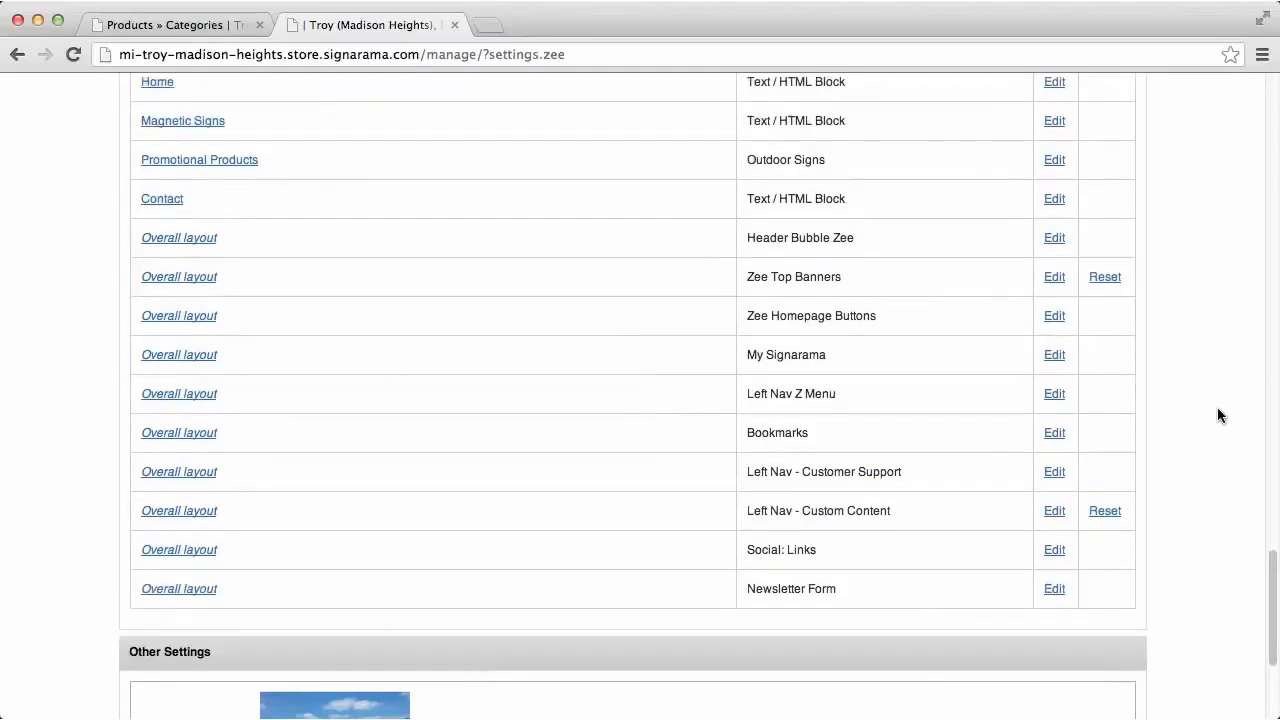
scroll(1217, 432, up, 8)
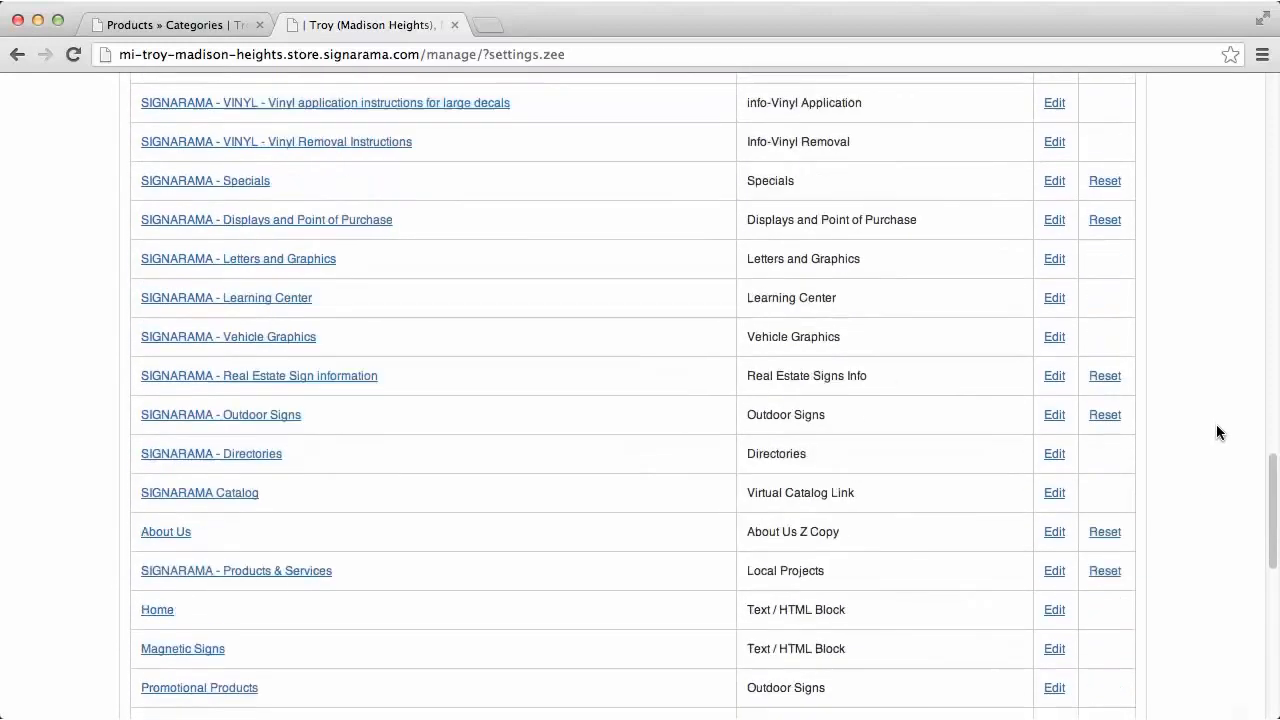
scroll(1217, 432, up, 4)
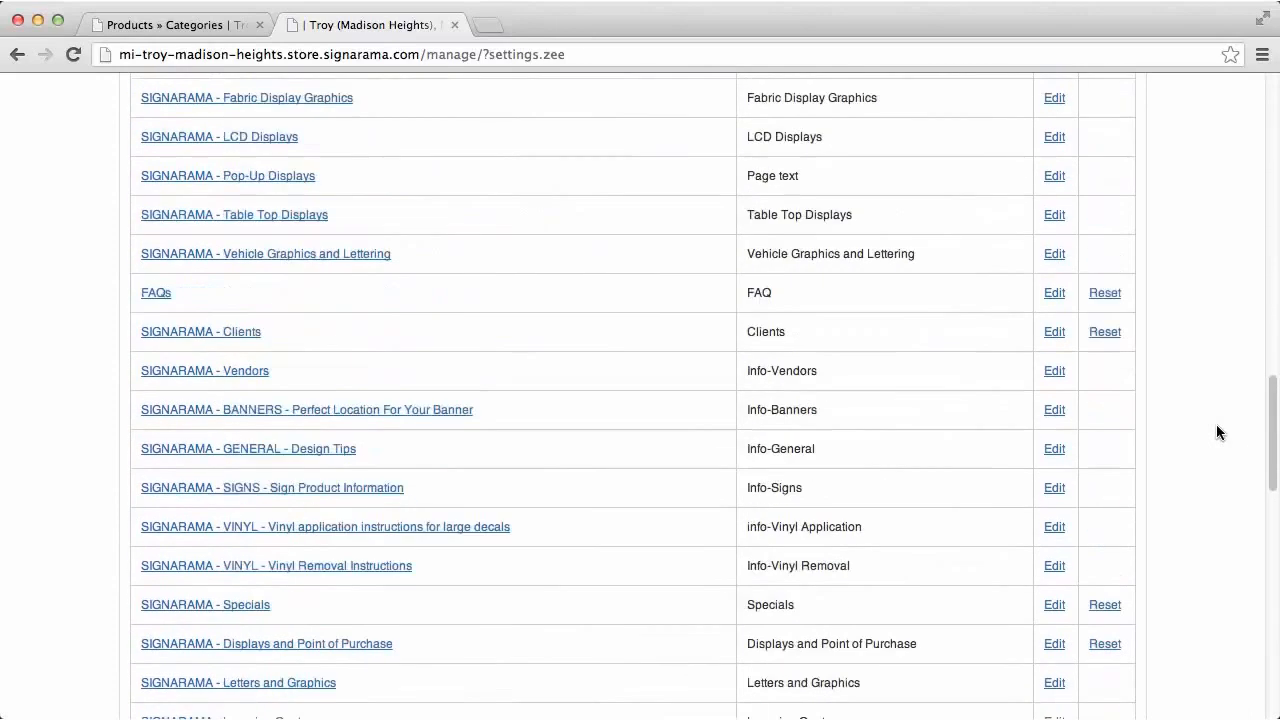
drag(1276, 435, 1276, 137)
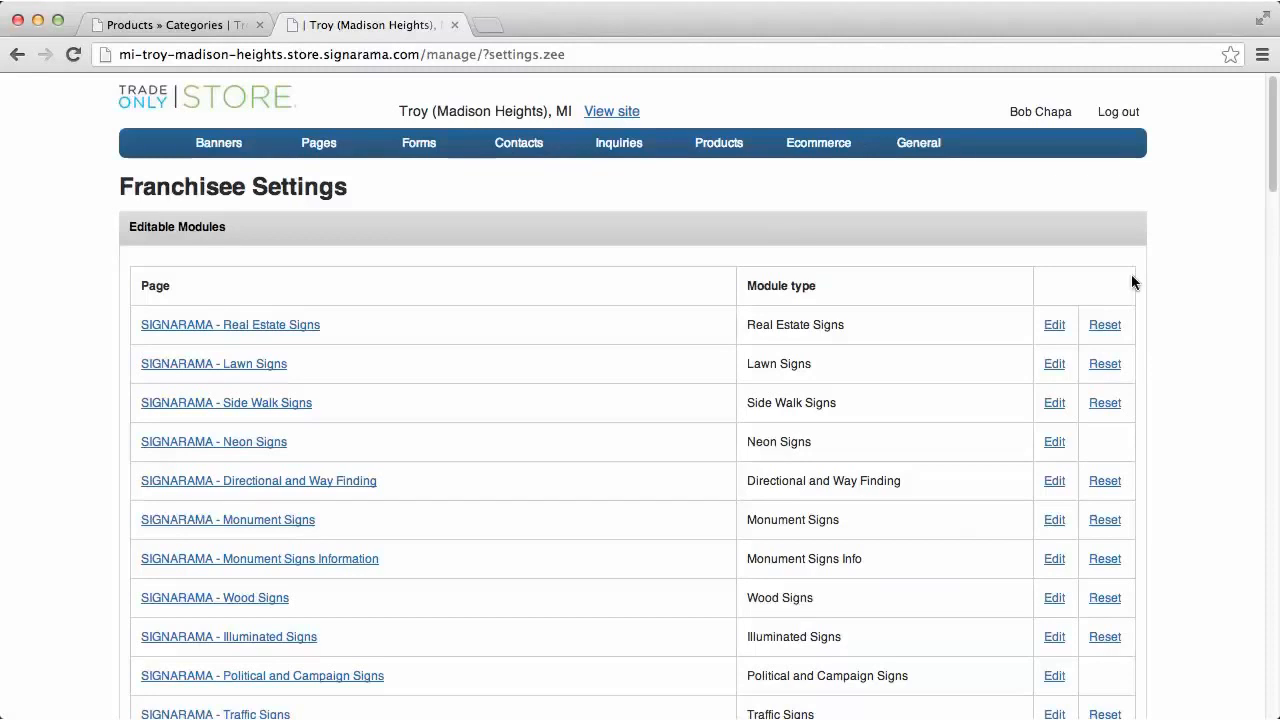
click(490, 28)
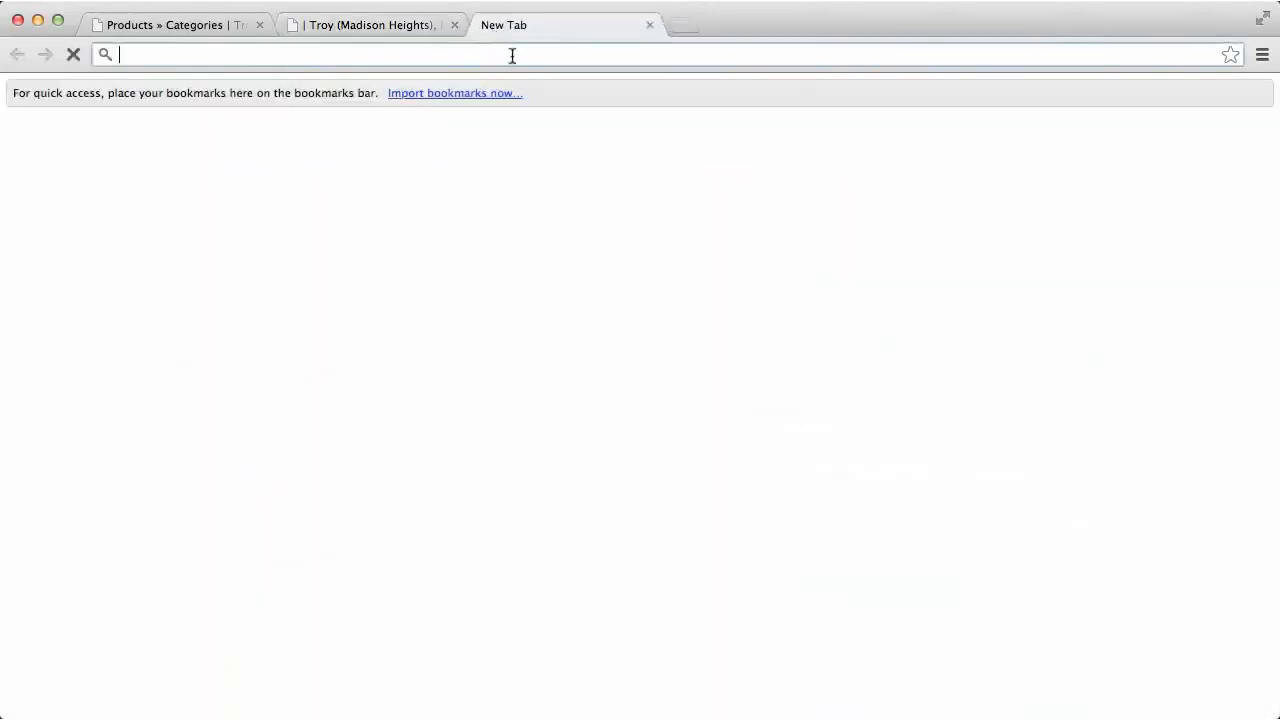
text(www.)
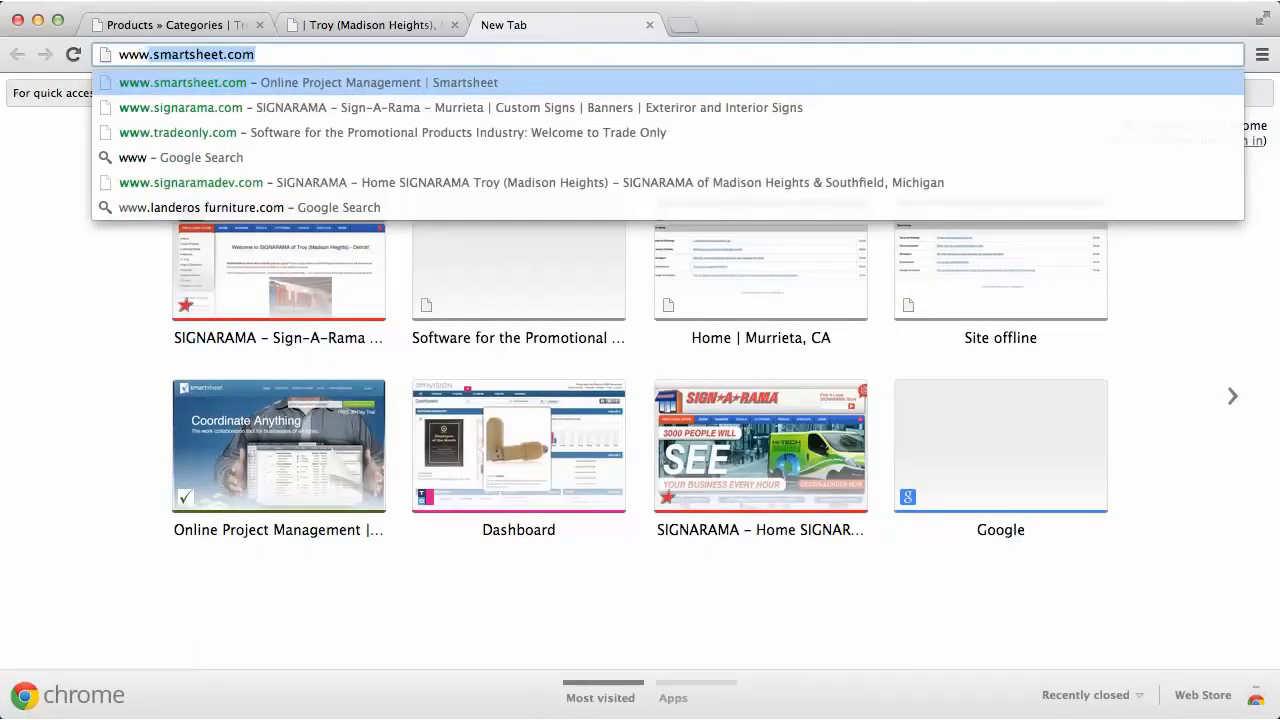
text(sign)
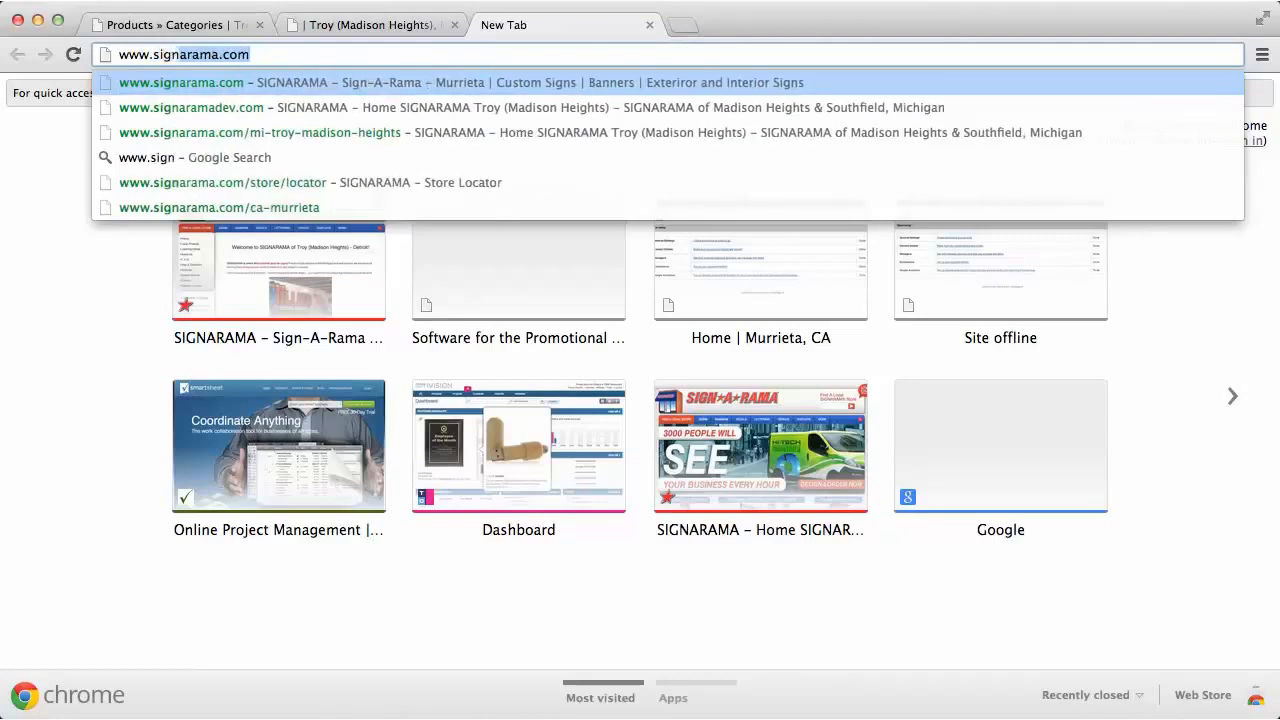
text(arama)
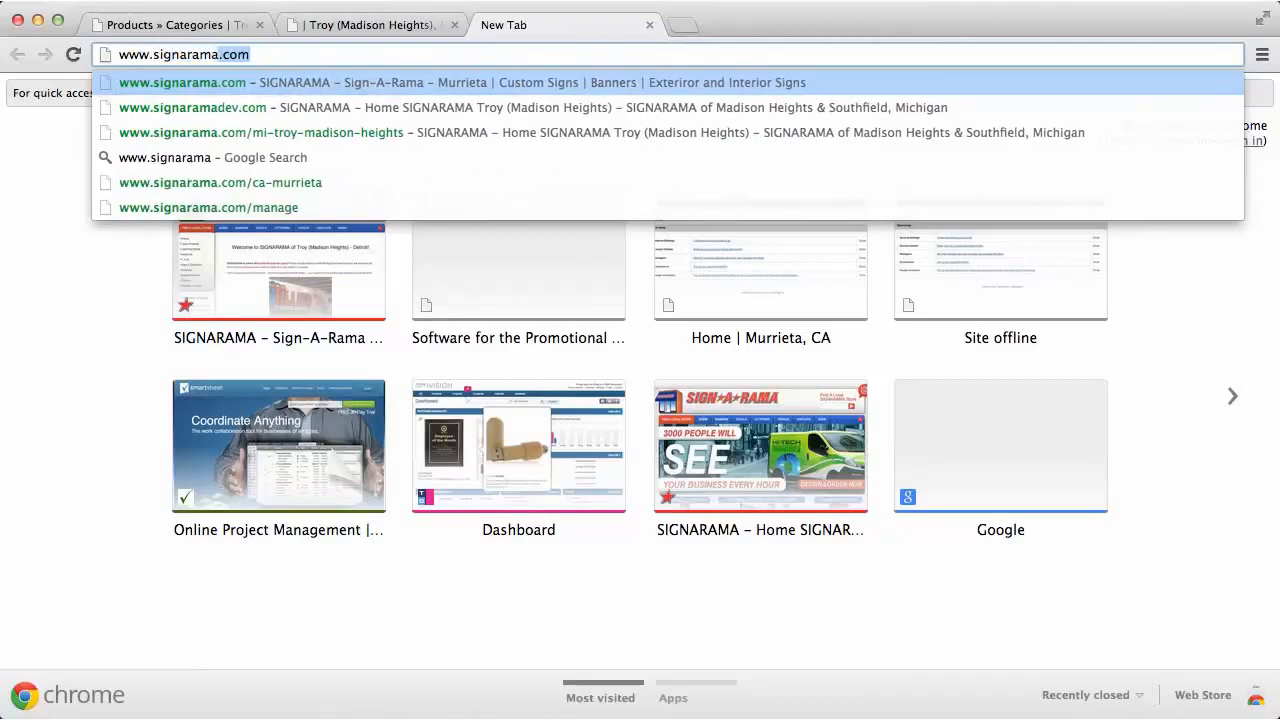
text(.com/website)
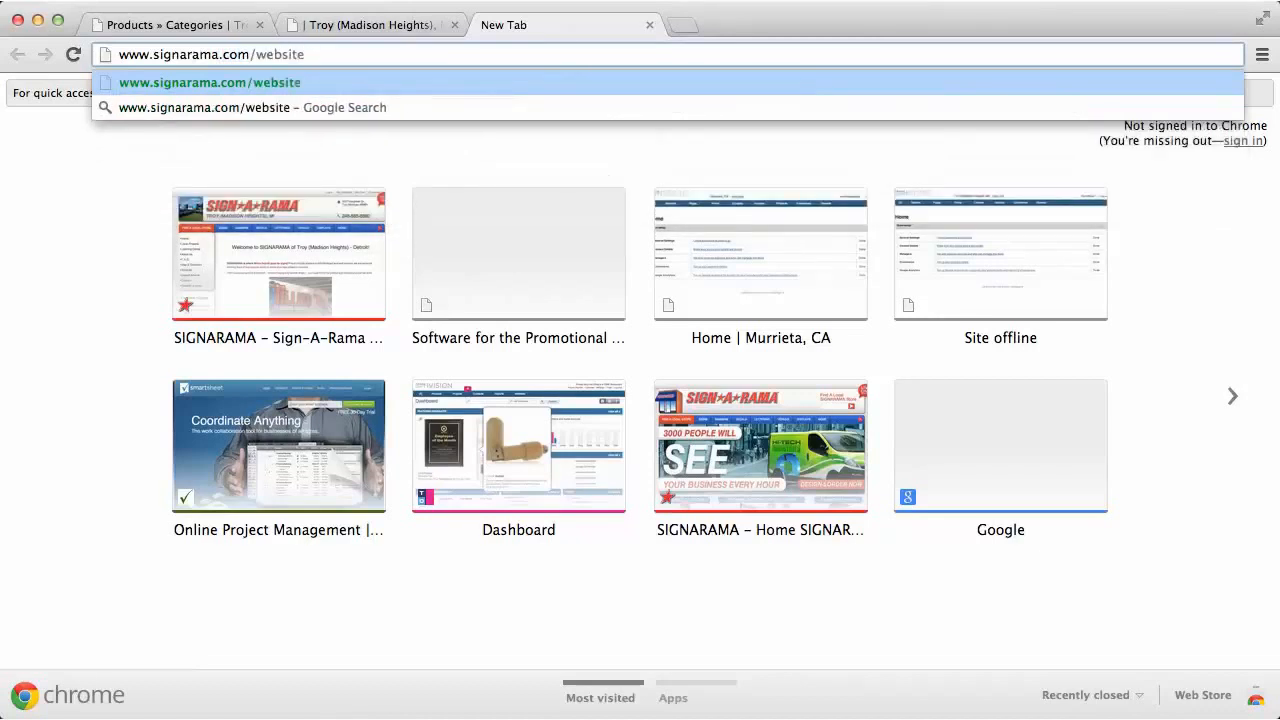
key(Return)
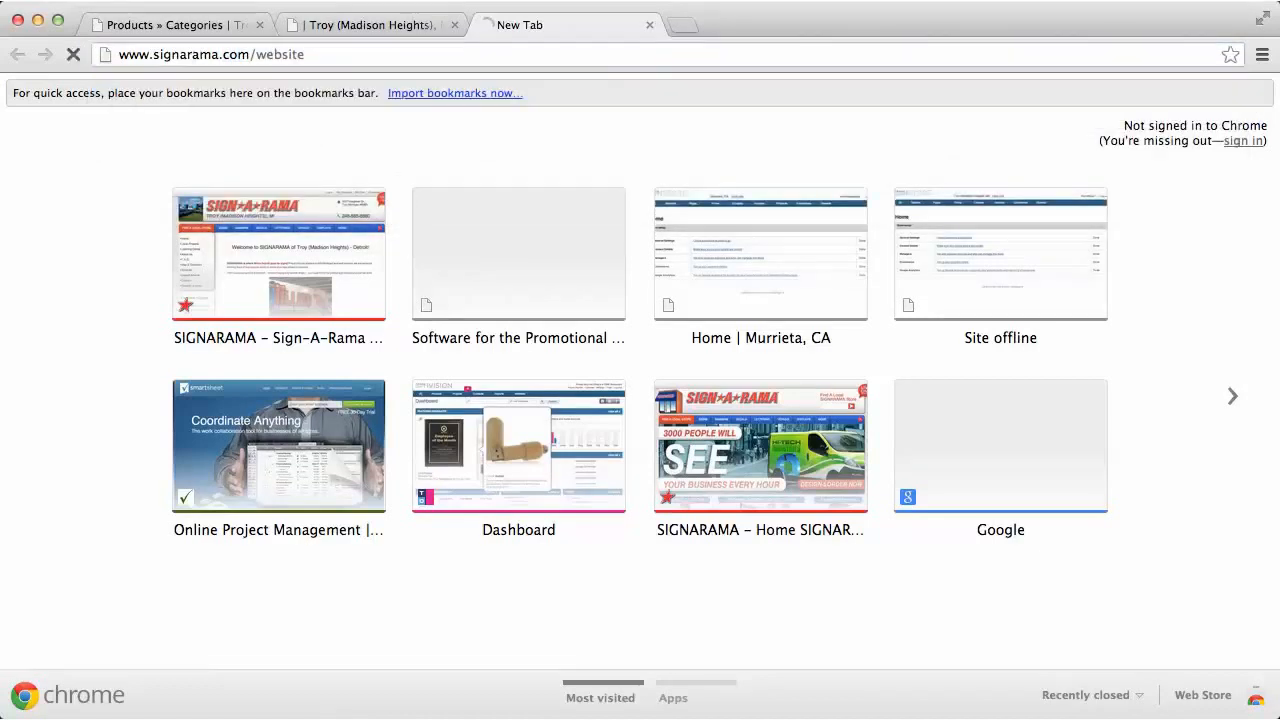